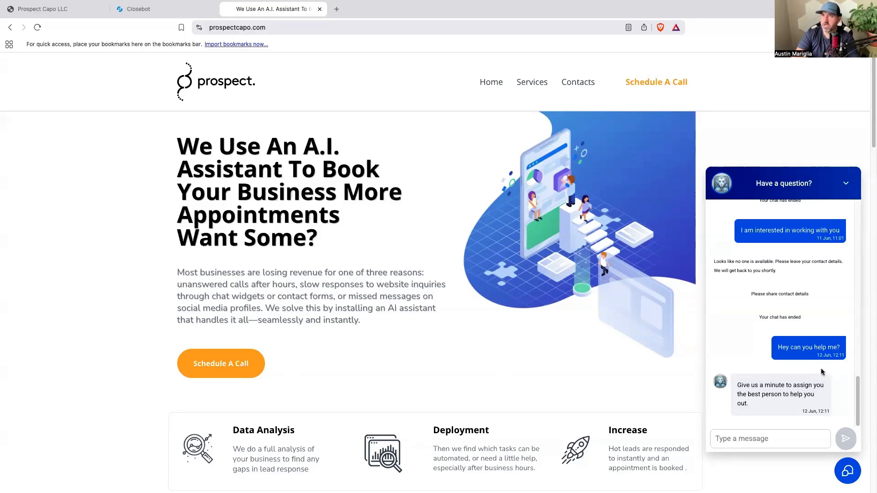
Switch to the HighLevel agency account in the browser.
left_click(36, 16)
left_click(185, 15)
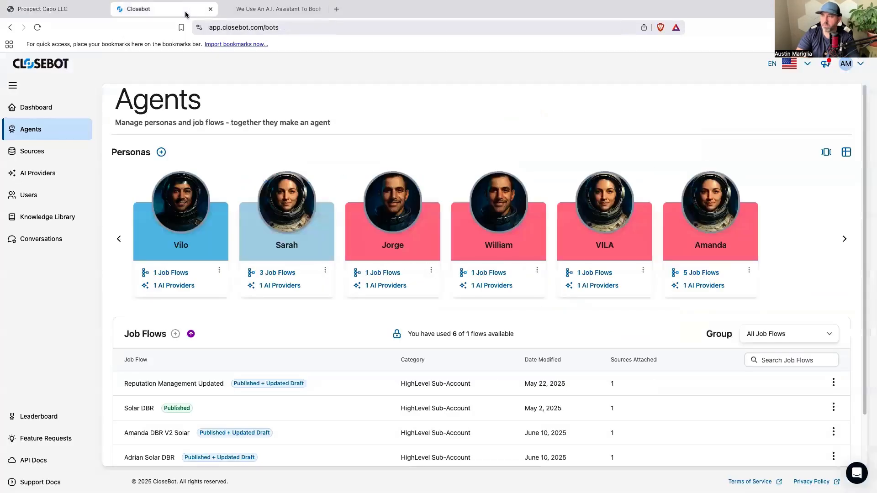
left_click(64, 10)
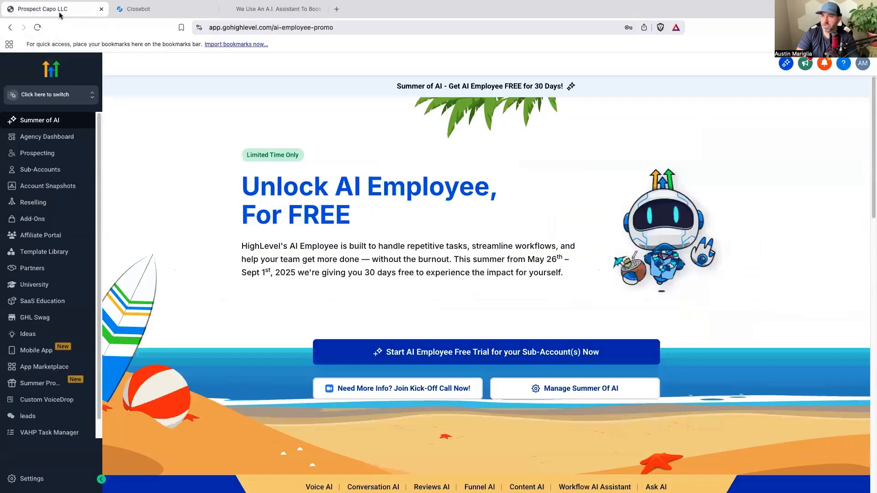
scroll(24, 267, "down", 1)
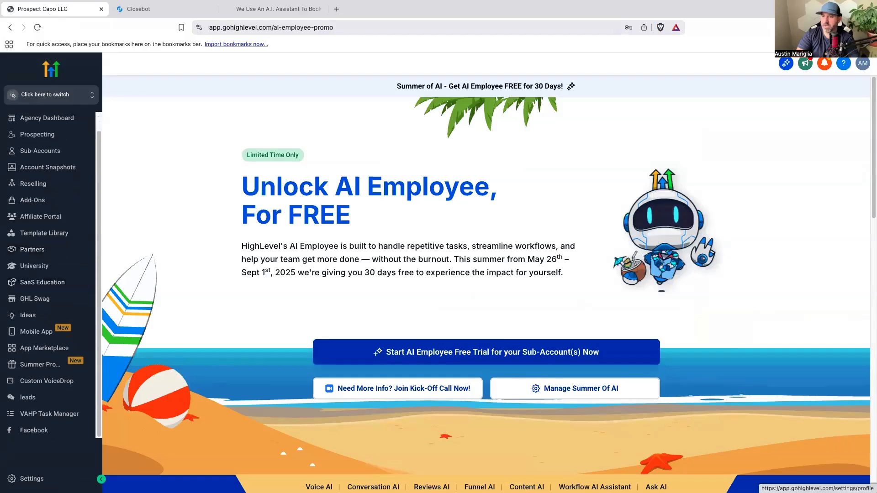
left_click(57, 481)
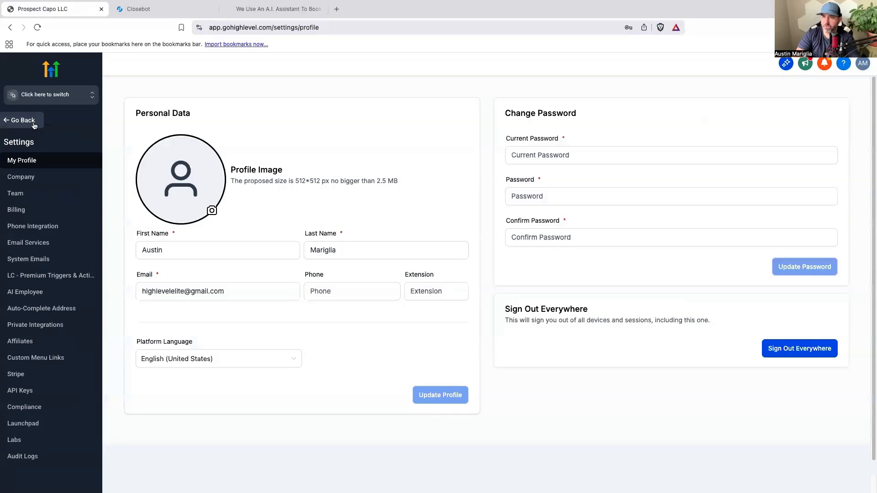
left_click(34, 126)
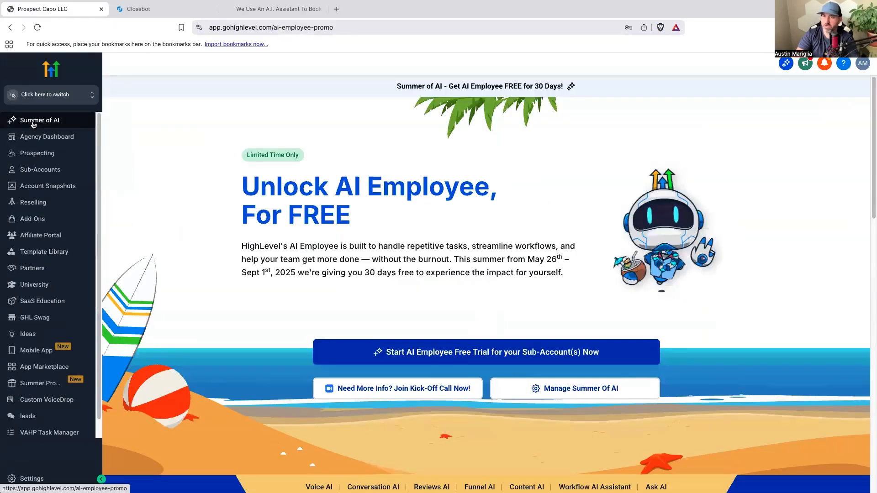
Switch from the agency view to the Prospect Capo LLC sub-account.
left_click(55, 98)
scroll(172, 181, "down", 5)
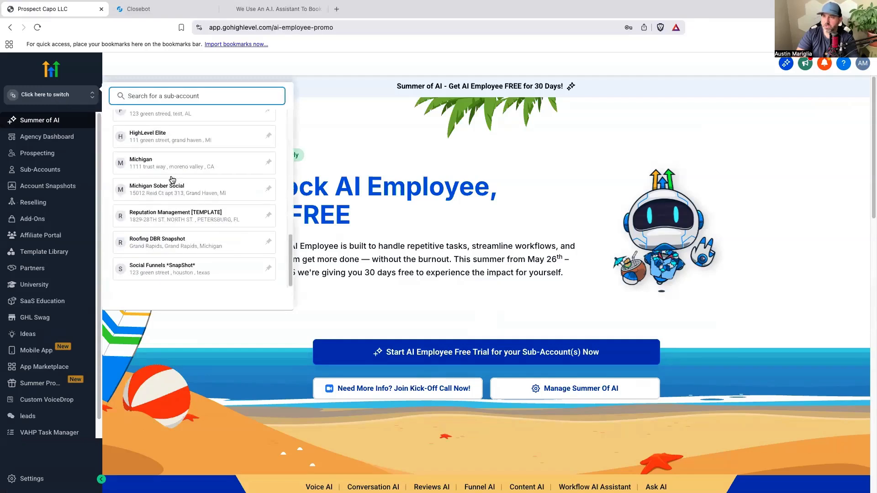
scroll(172, 180, "up", 8)
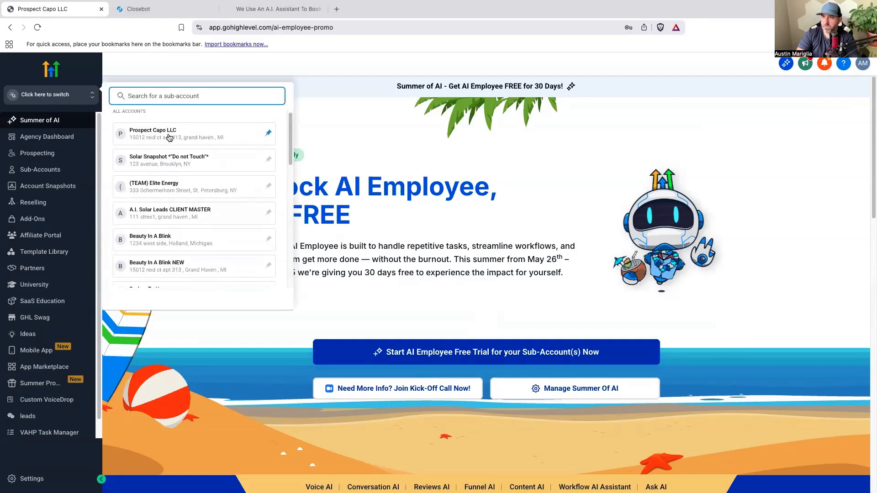
left_click(169, 138)
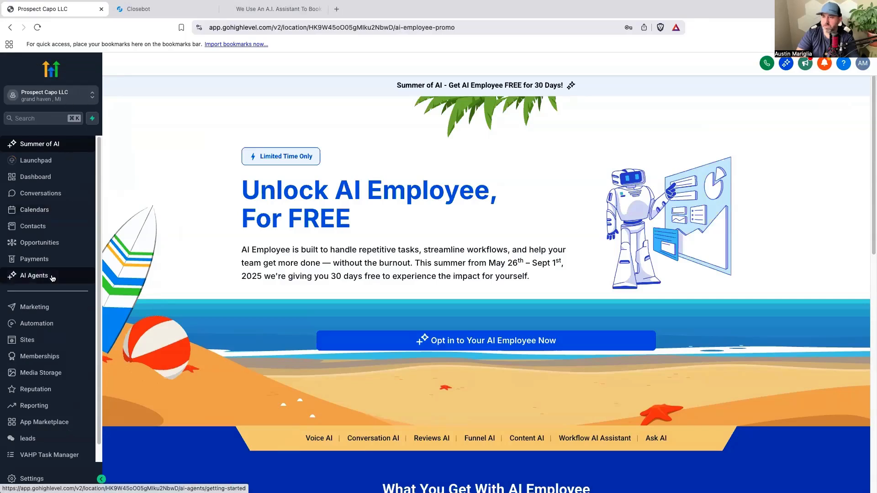
Delete the existing Prospect Capo live chat widget from the site's chat widgets.
left_click(38, 339)
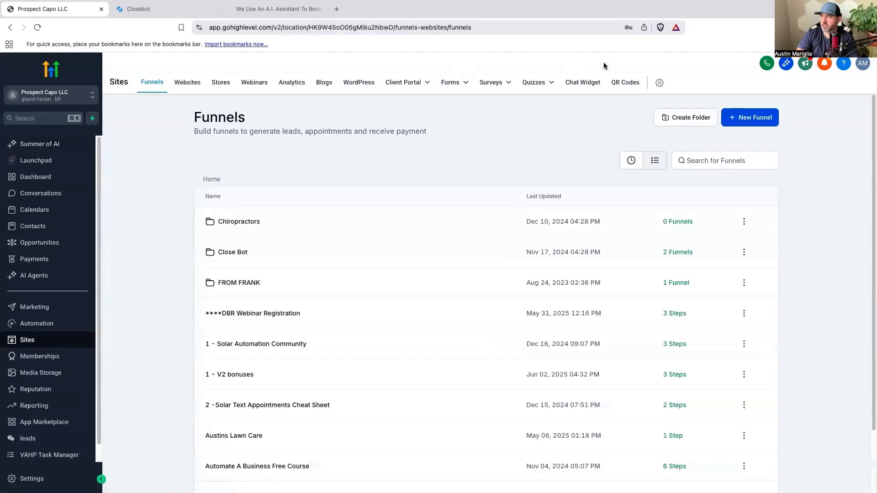
left_click(589, 82)
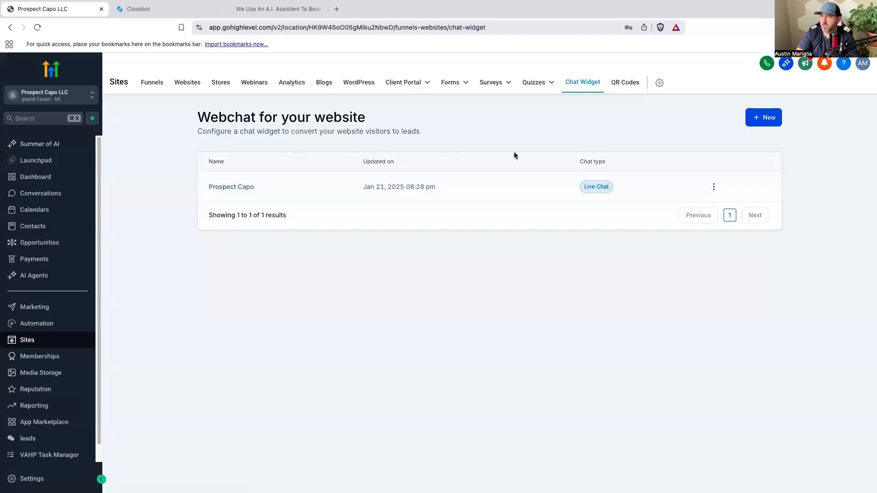
left_click(714, 186)
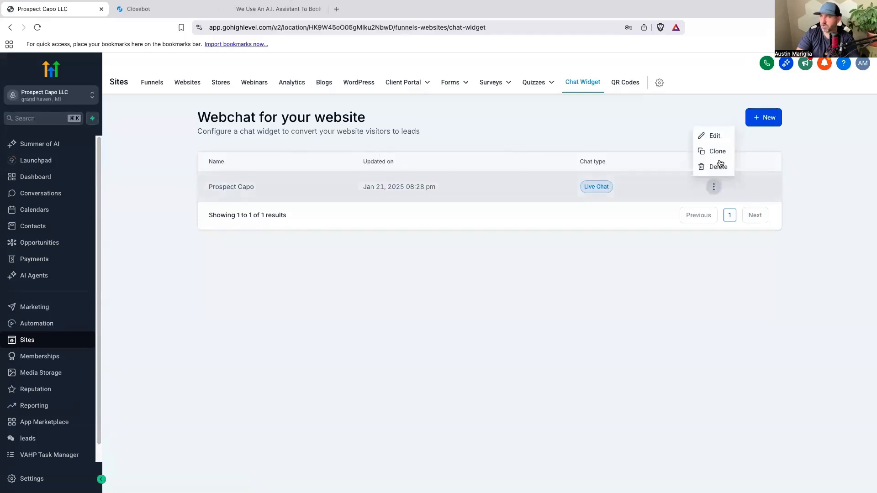
left_click(718, 167)
left_click(535, 306)
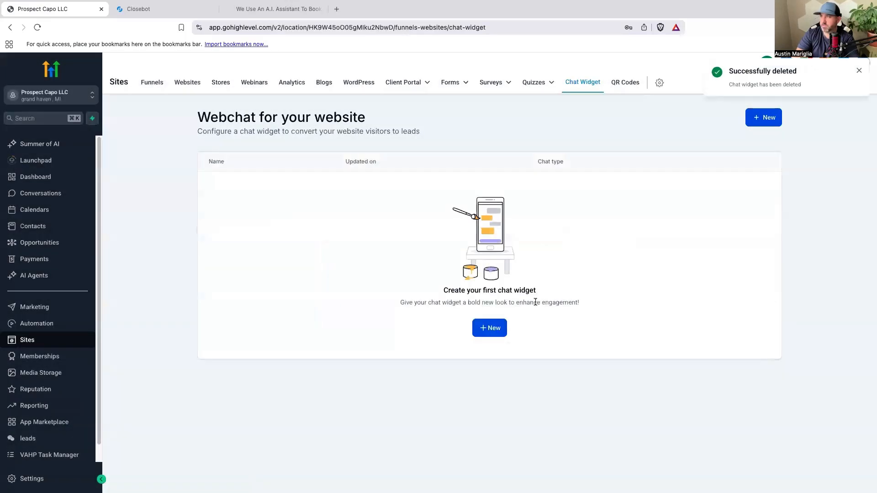
Create and save a new Live Chat widget named "Website A.I. Chat widget".
left_click(488, 329)
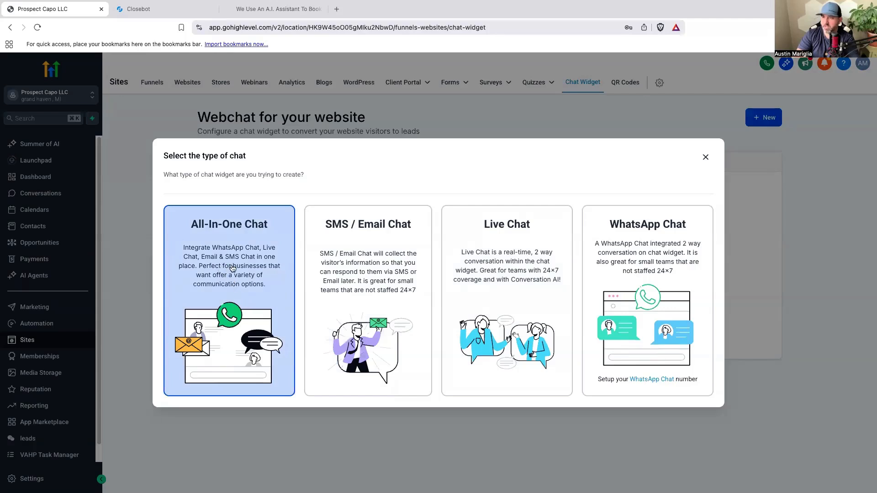
left_click(518, 289)
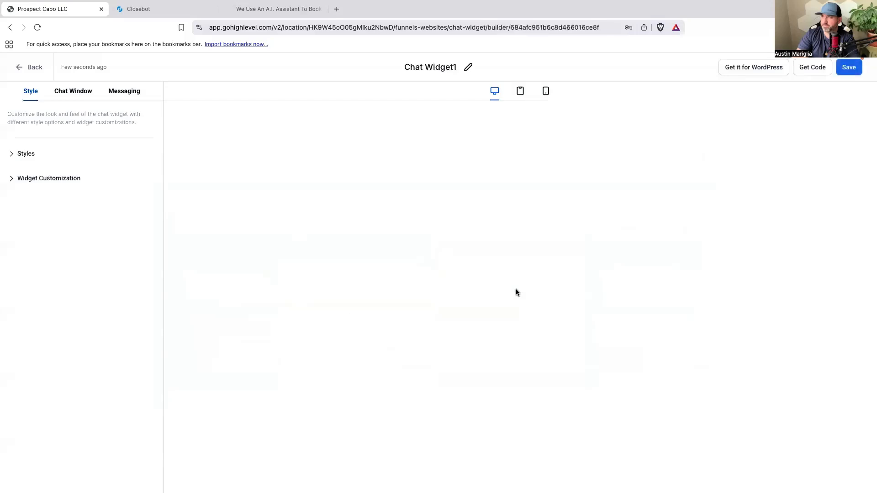
left_click(468, 67)
double_click(430, 67)
triple_click(429, 68)
type("WEb")
key("BackSpace")
key("BackSpace")
type("ebsite A.I. Chat we")
key("BackSpace")
type("idget")
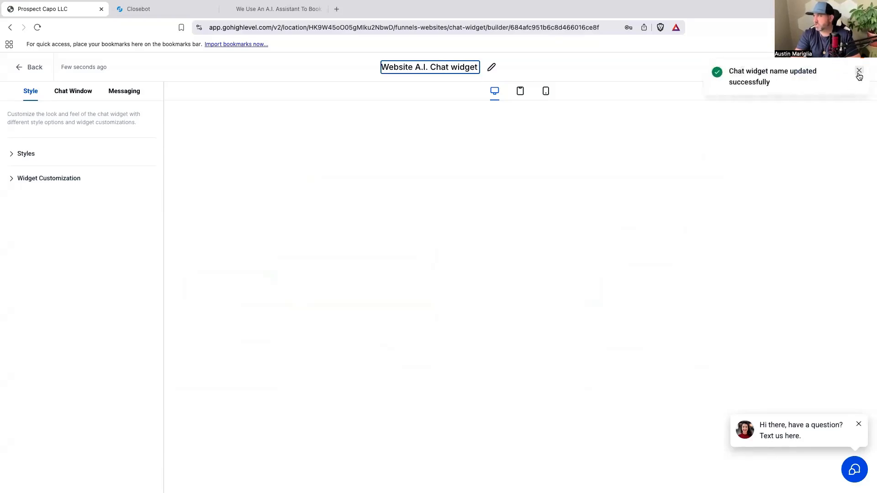
left_click(858, 71)
left_click(853, 69)
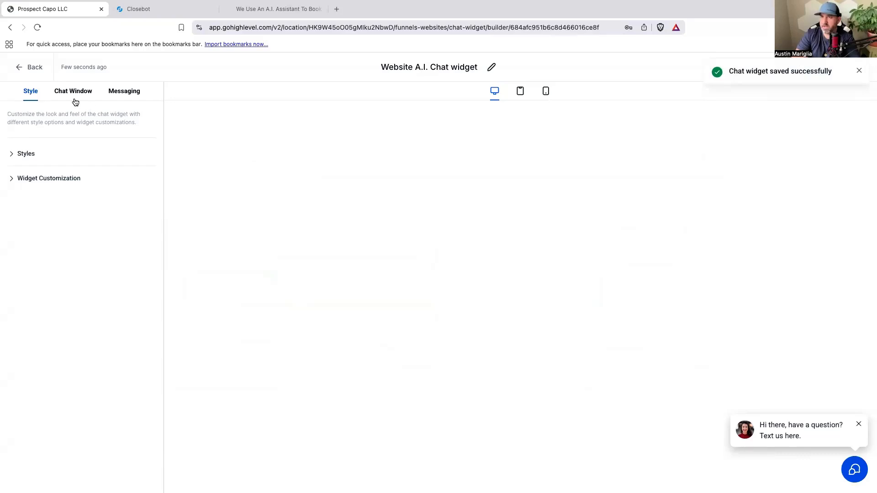
Set the widget's welcome message to "If you have any questions message my A.i. assitant for instant help!".
left_click(21, 156)
scroll(119, 170, "down", 1)
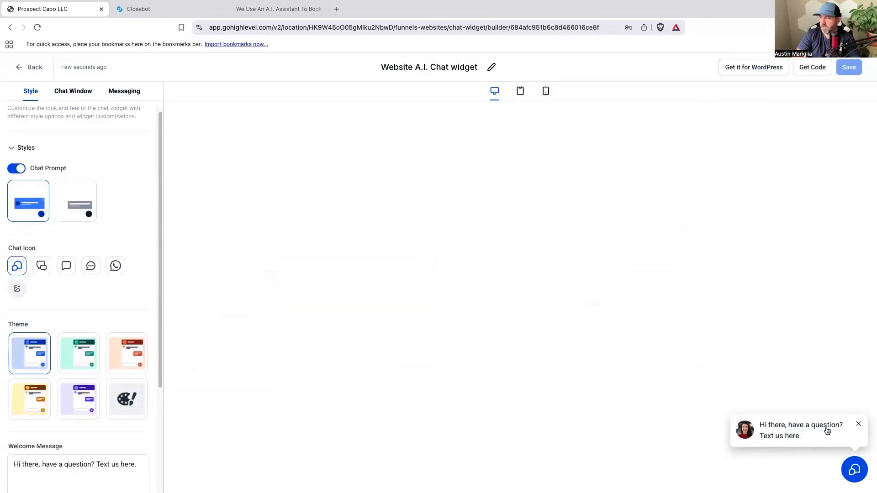
scroll(78, 249, "down", 3)
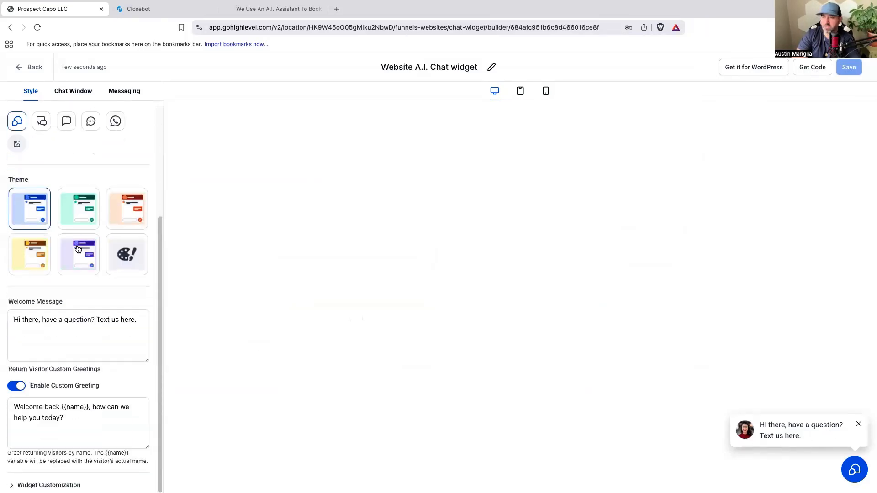
left_click(87, 345)
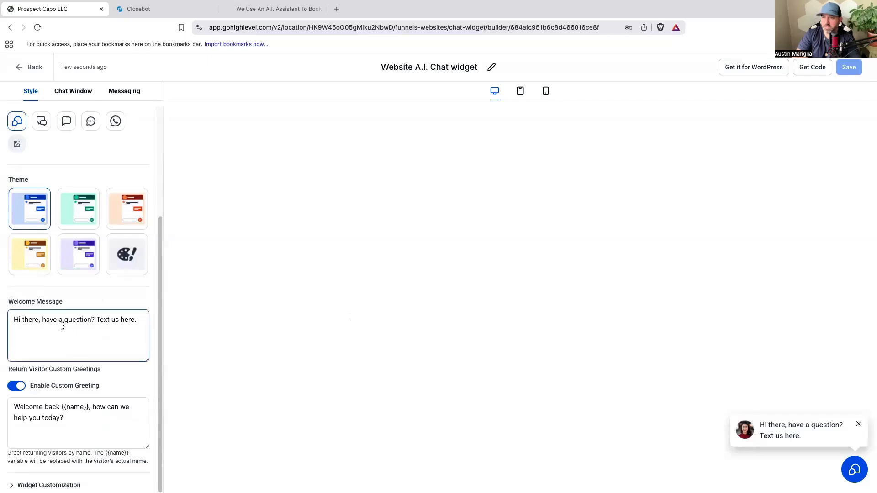
left_click_drag(139, 320, 8, 317)
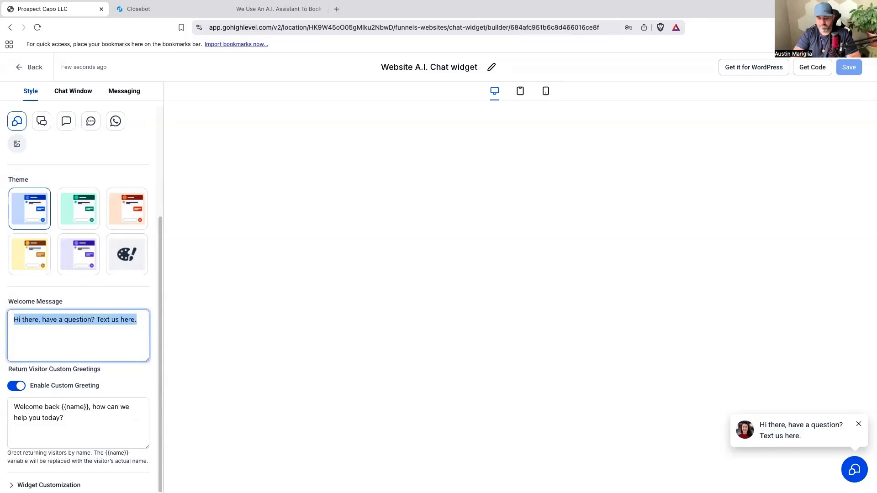
type("If you have a")
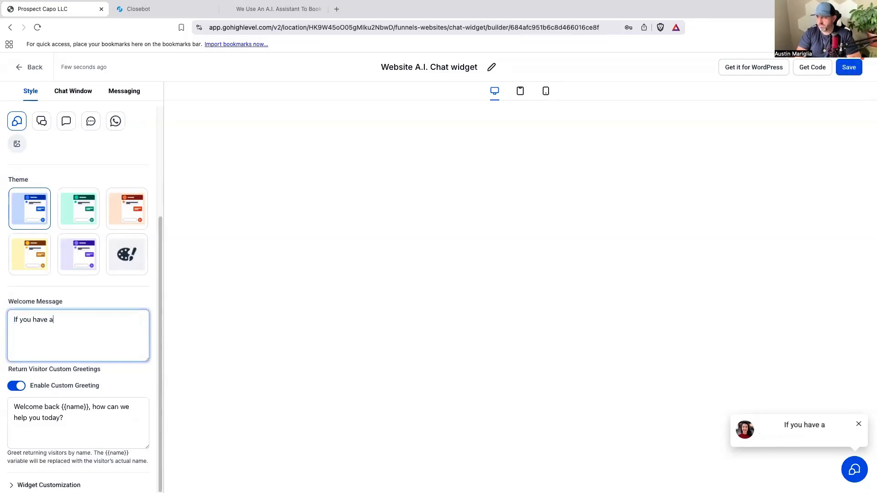
type("ny qeustyions")
key("BackSpace")
key("BackSpace")
key("BackSpace")
key("BackSpace")
key("BackSpace")
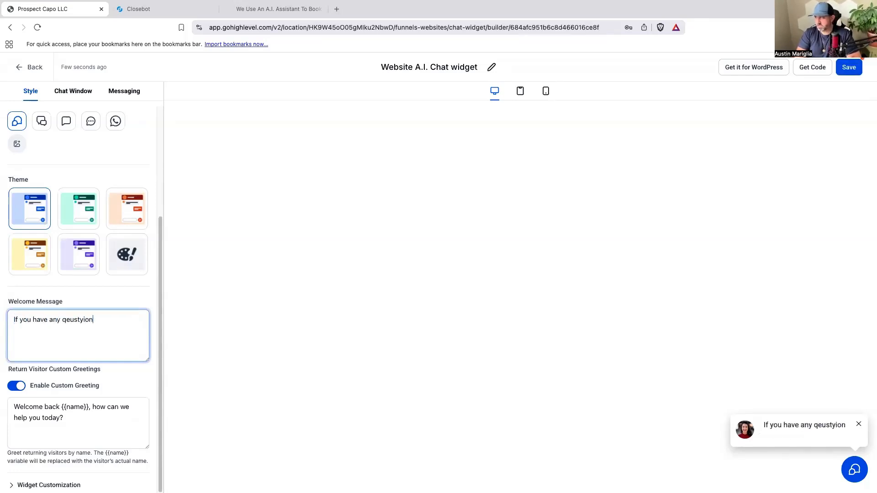
key("BackSpace")
key("BackSpace")
key("BackSpace")
key("BackSpace")
type("uestions message ")
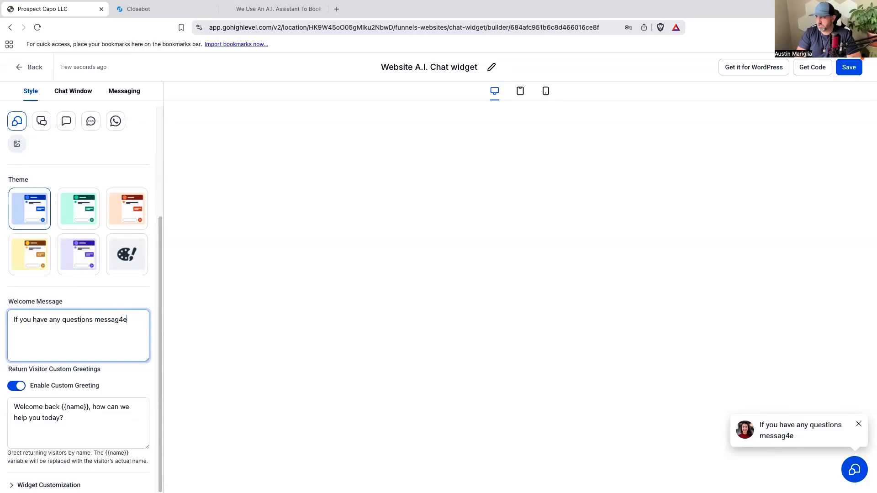
type("my A.i. assitant")
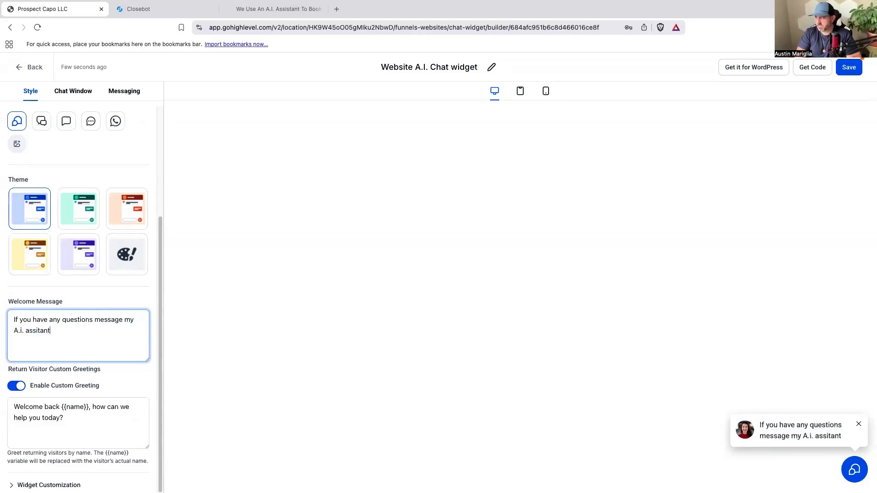
type("t for ins")
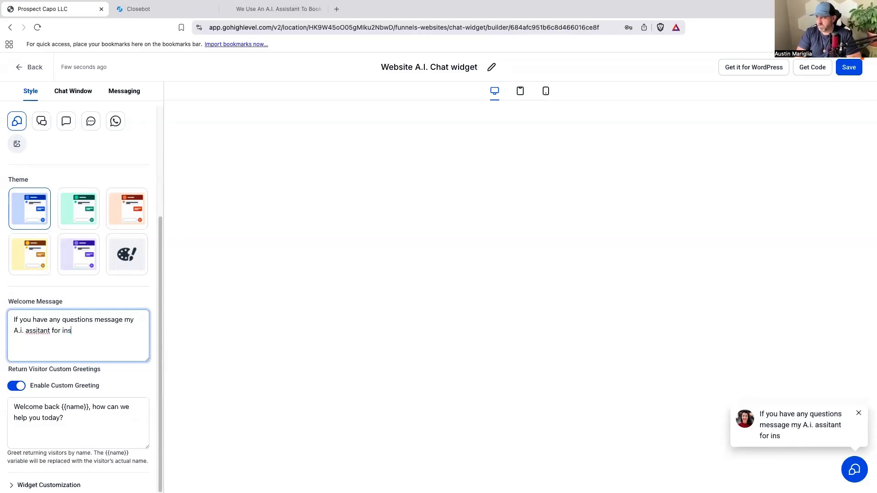
type("tant help!")
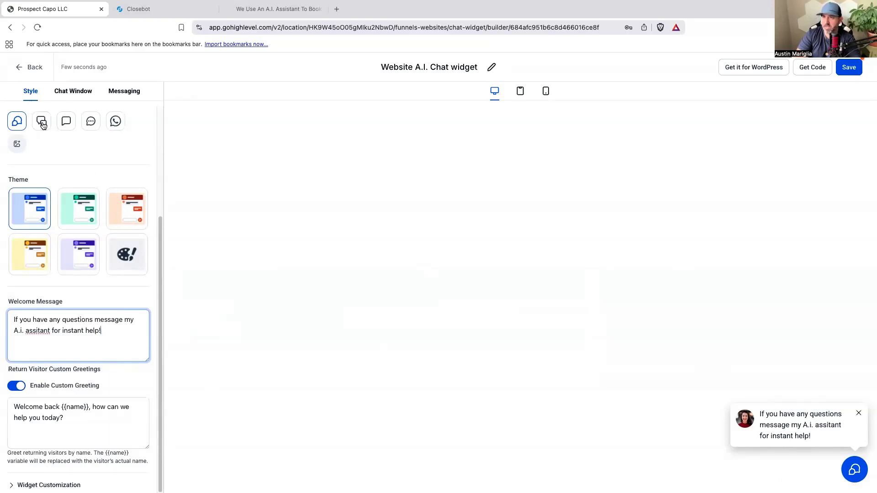
left_click(125, 414)
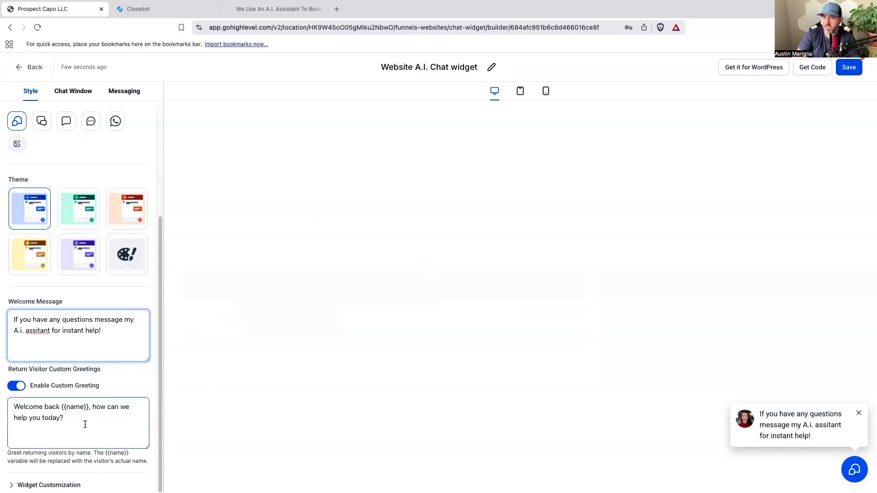
Try several placements for the chat widget in its customization settings and return it to the bottom-right corner.
left_click(49, 485)
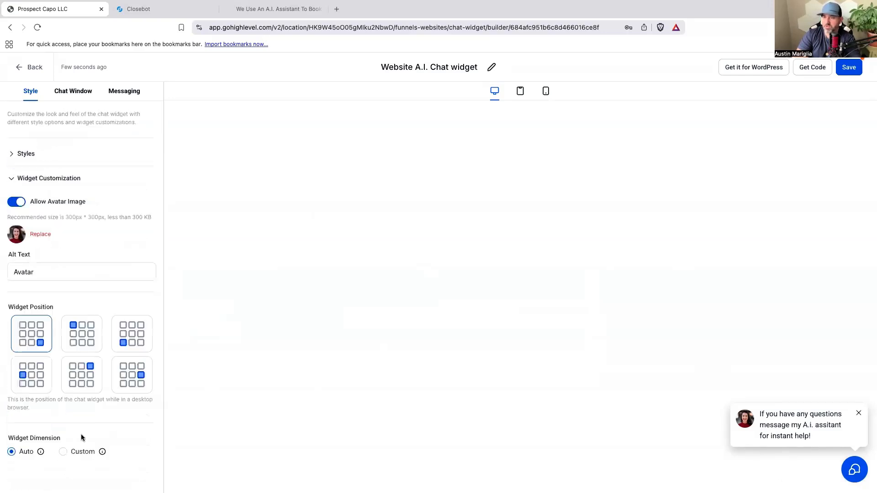
left_click(133, 372)
left_click(133, 327)
left_click(82, 373)
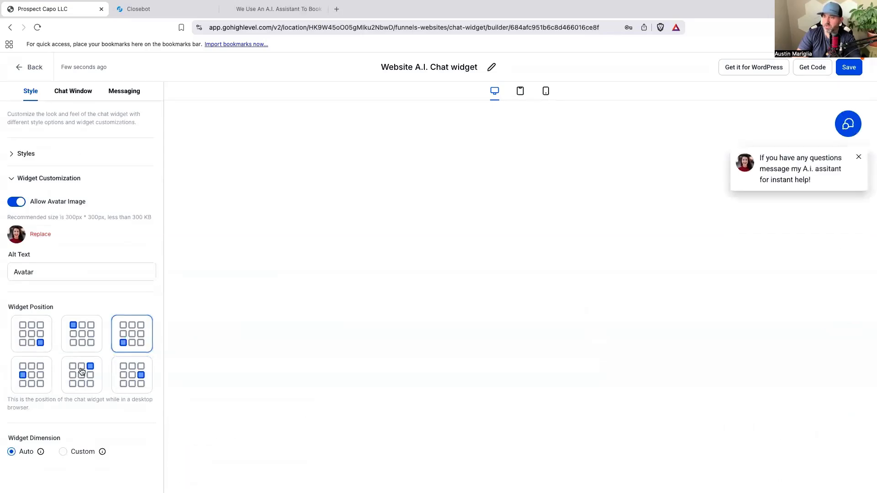
left_click(97, 346)
left_click(28, 335)
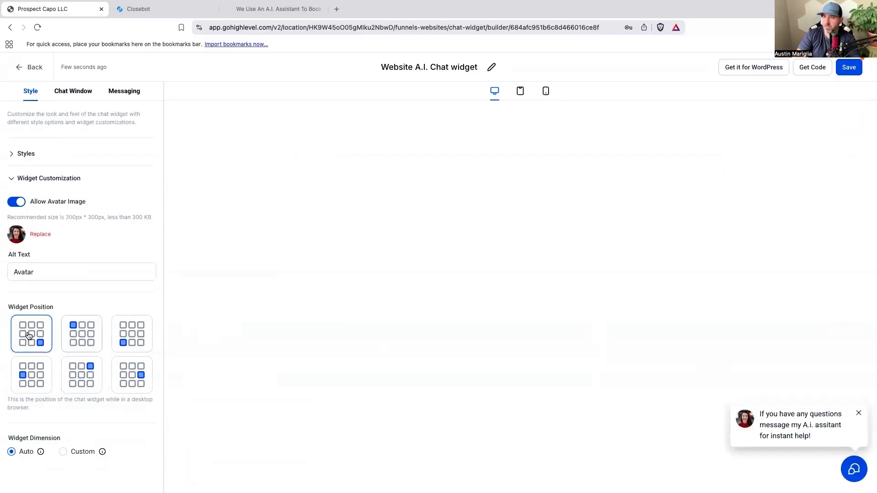
Review the chat window's title, intro message and contact form options.
left_click(81, 95)
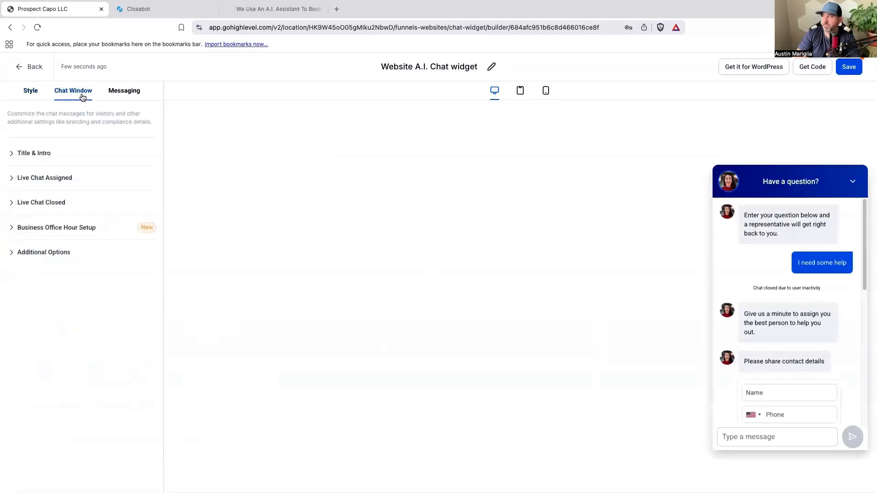
left_click(44, 158)
left_click(65, 199)
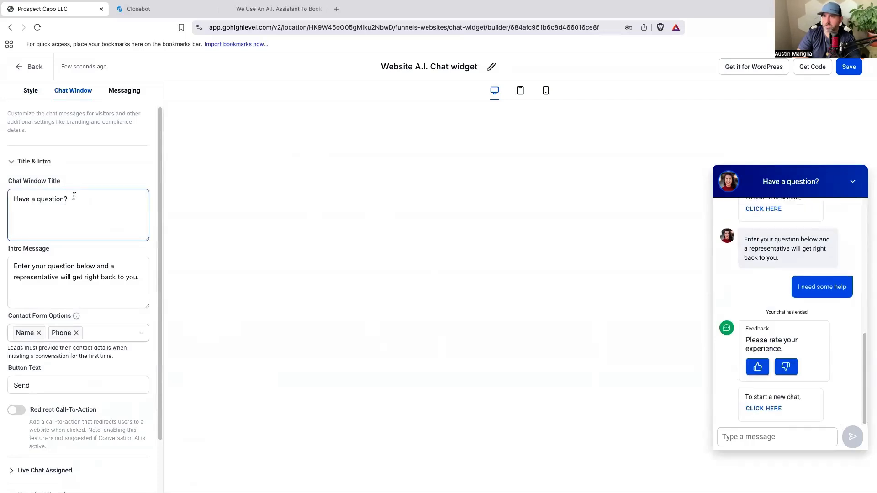
left_click(95, 283)
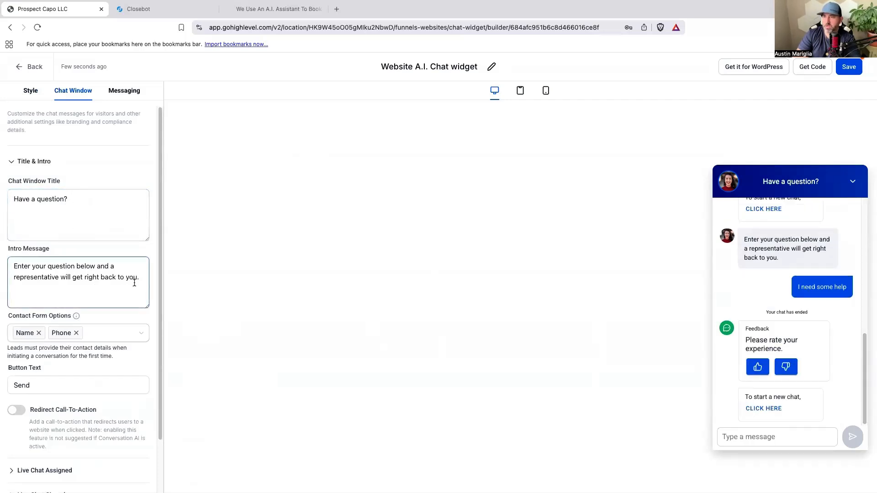
scroll(141, 281, "down", 3)
scroll(140, 283, "up", 3)
scroll(68, 456, "down", 3)
Set the assigned live chat's welcome message to "Give me one second to find someone that can help you! Be right back..." and save the widget.
left_click(60, 411)
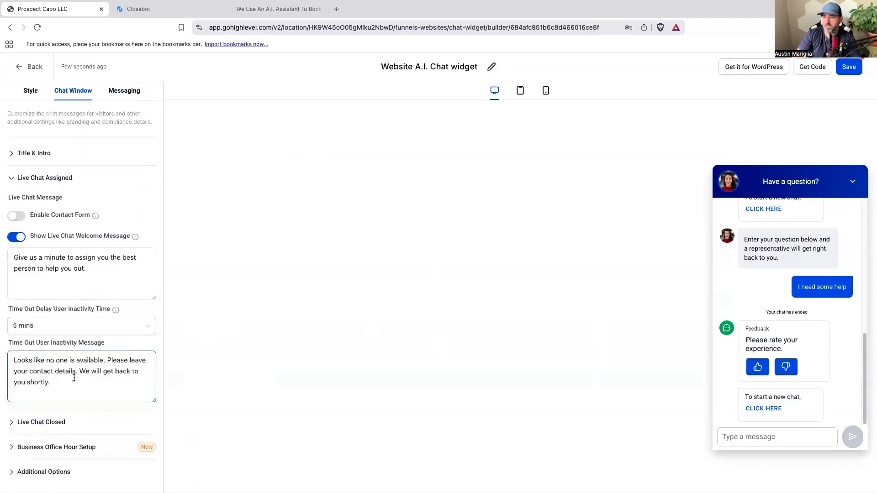
left_click(104, 273)
left_click_drag(103, 271, 12, 257)
type("Giev")
key("BackSpace")
type("v")
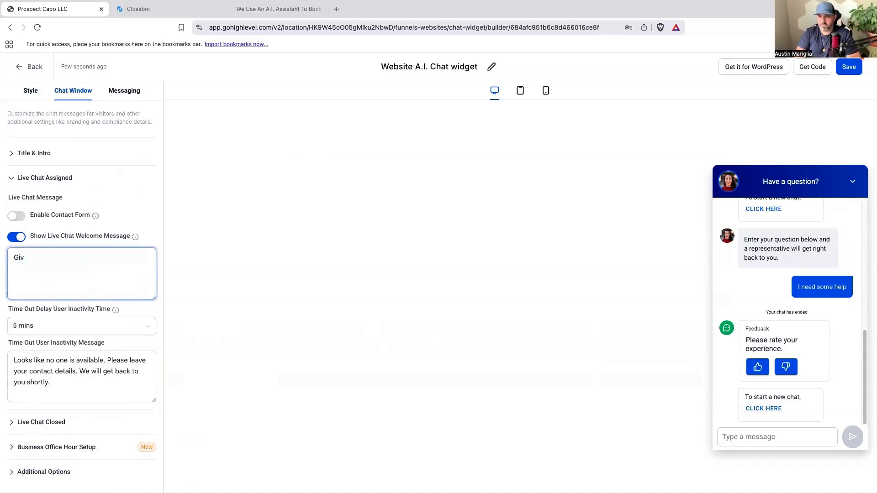
type("e me one second to find someone that c")
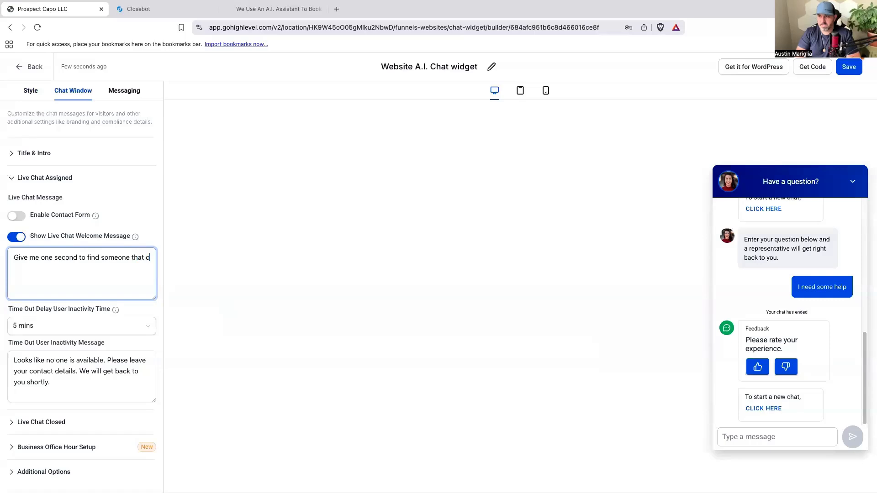
type("an ahelp you! Be")
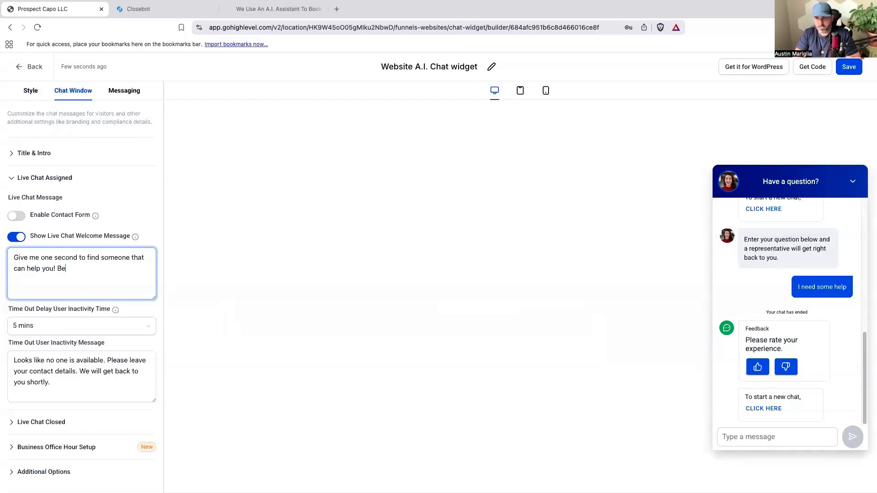
type("...")
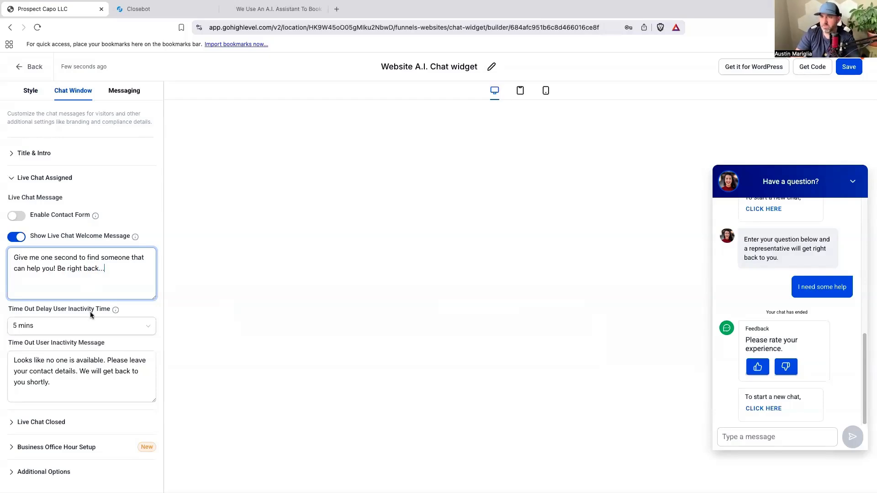
left_click(849, 67)
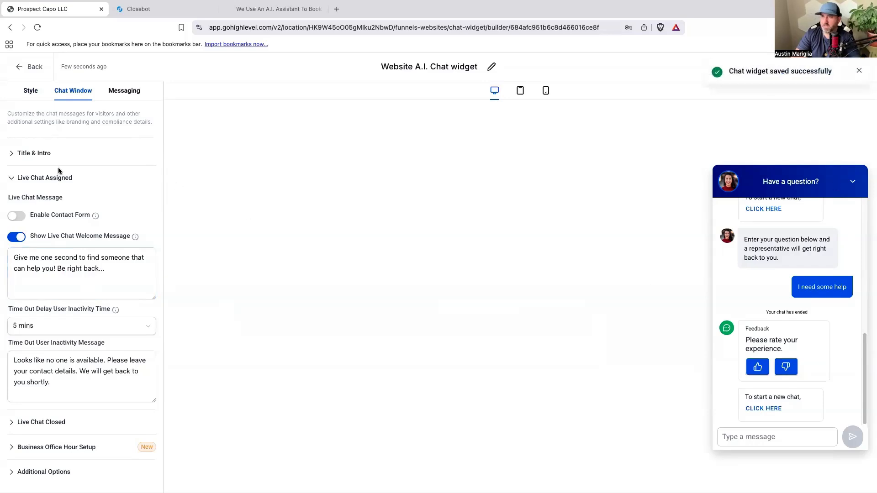
Review the widget's title and intro settings and its acknowledgement messages, including the feedback and chat-ended texts.
left_click(49, 154)
left_click(110, 235)
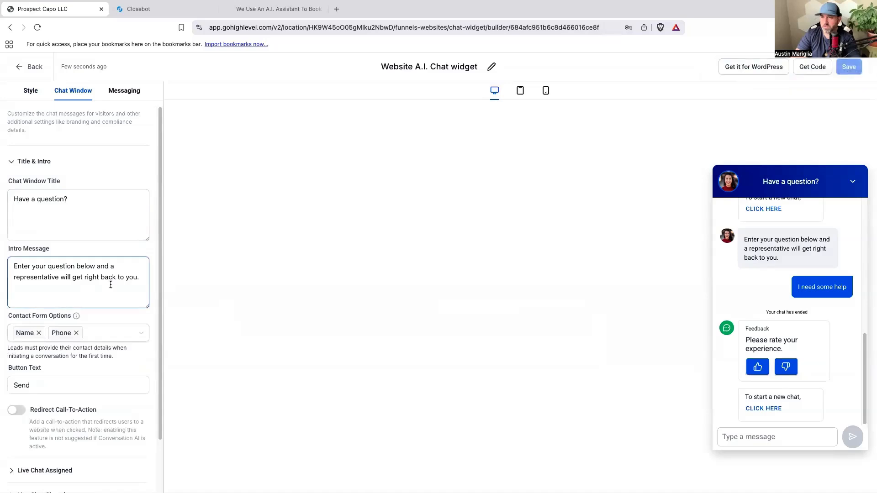
scroll(111, 286, "down", 1)
scroll(110, 287, "down", 2)
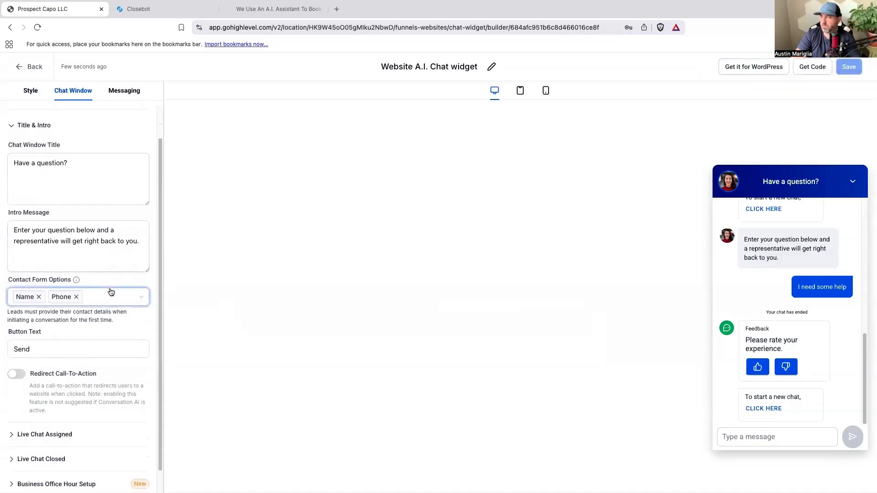
scroll(110, 293, "down", 1)
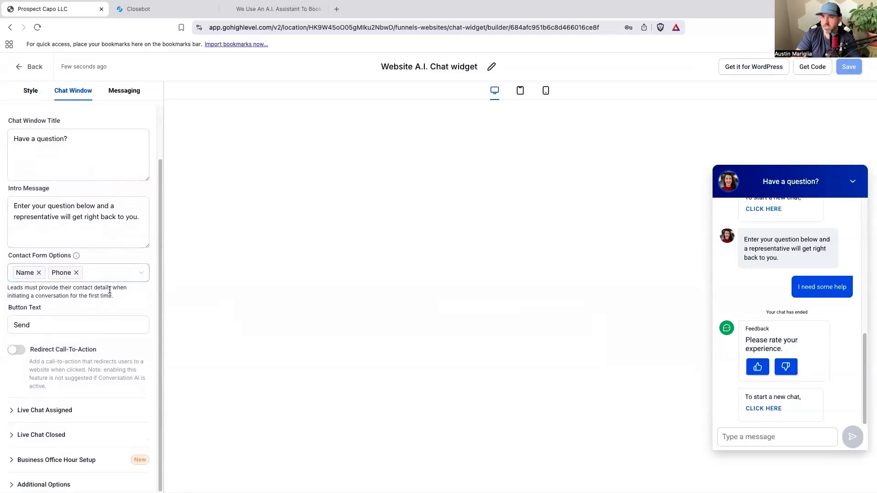
left_click(124, 90)
left_click(54, 153)
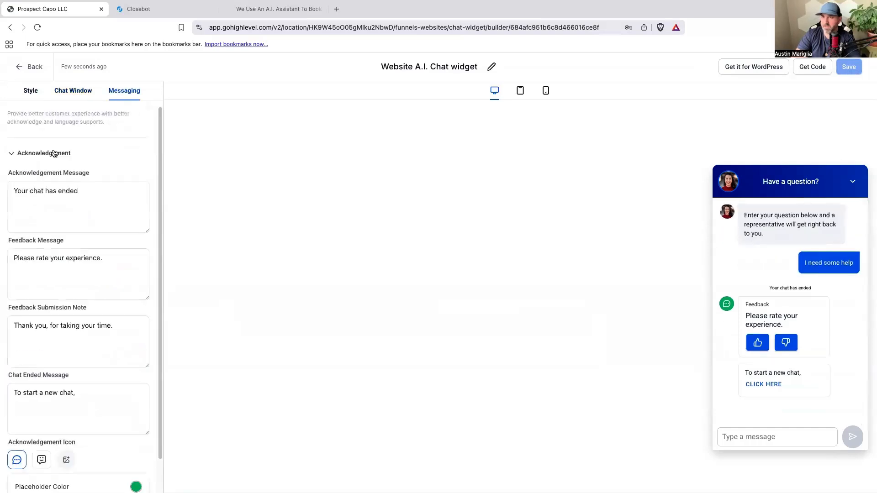
left_click(97, 253)
scroll(98, 260, "down", 2)
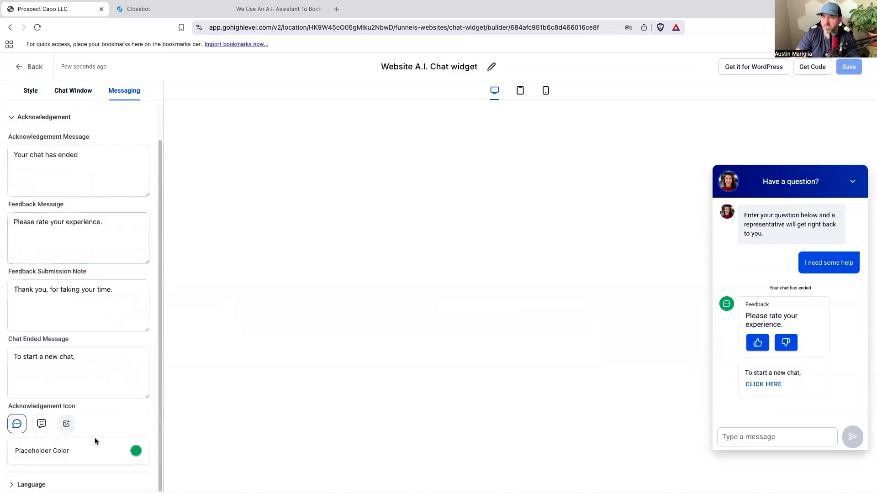
scroll(95, 439, "up", 2)
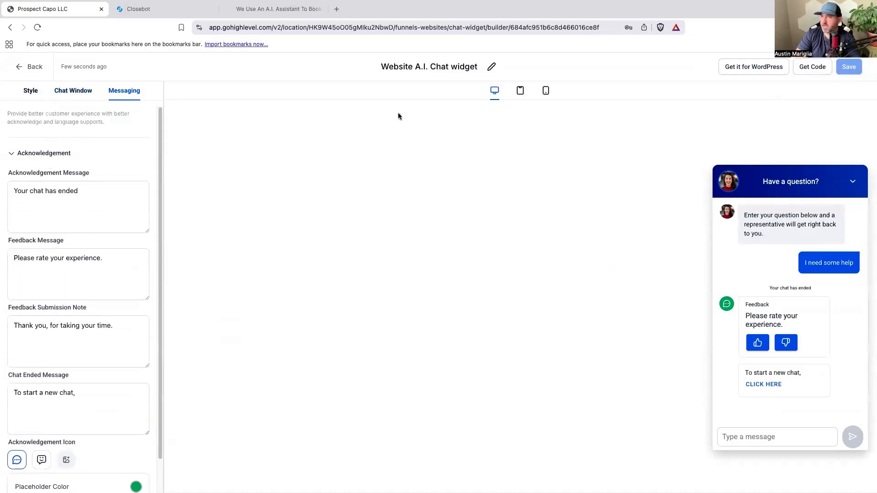
Preview the chat window from the widget's style settings and collapse it again.
left_click(31, 91)
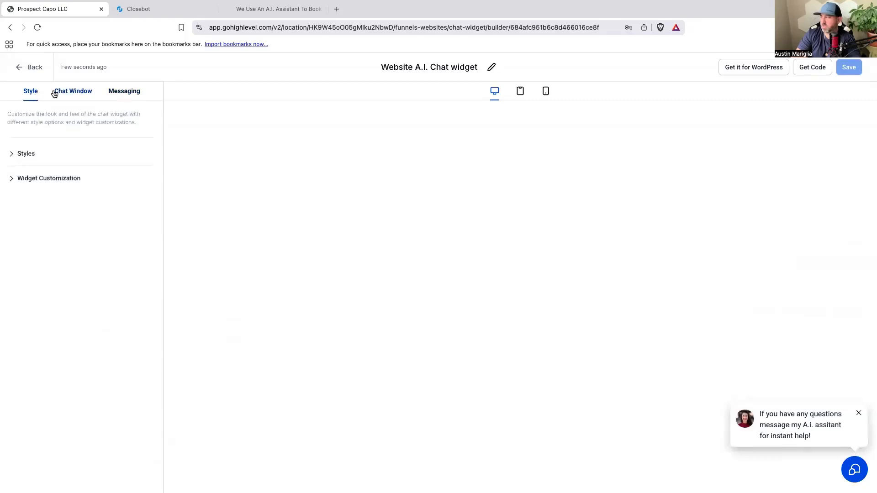
left_click(851, 480)
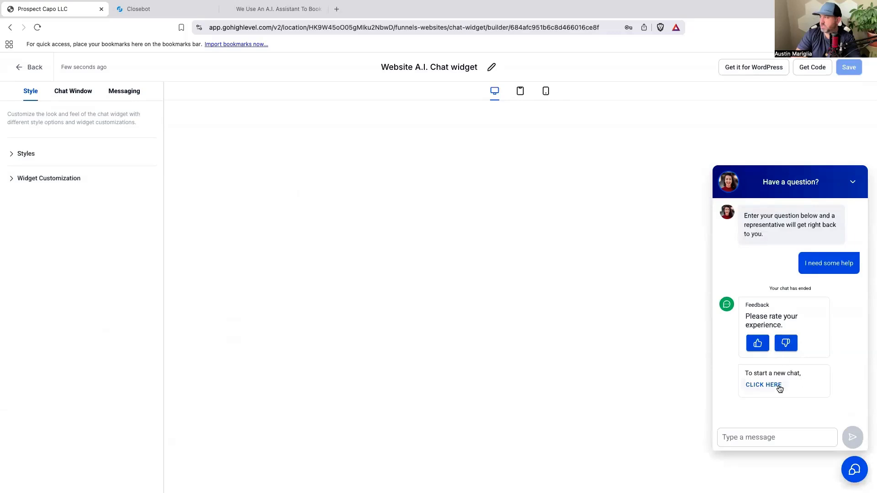
left_click(853, 182)
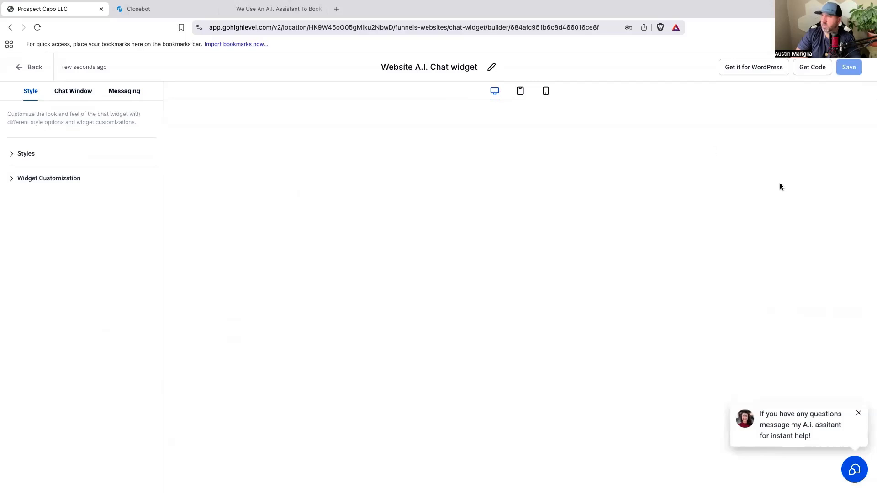
Examine the LeadConnector WordPress plugin page offered for installing the chat widget.
left_click(36, 30)
left_click(742, 70)
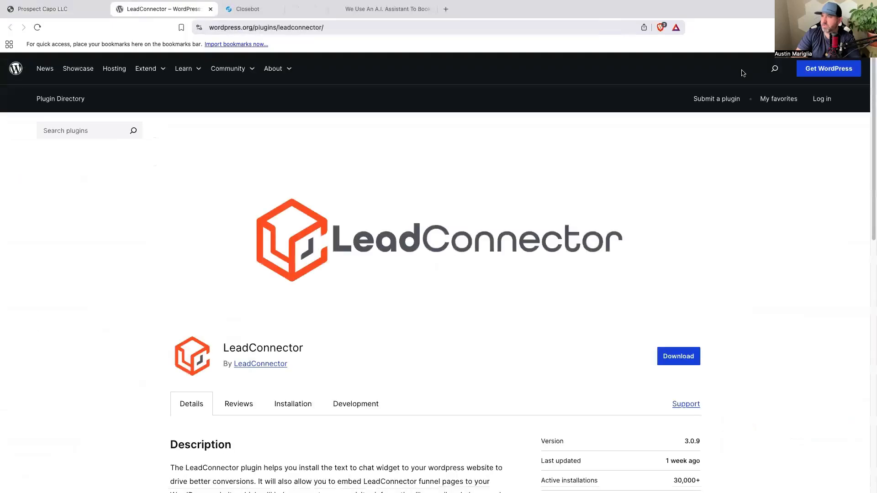
scroll(516, 368, "down", 6)
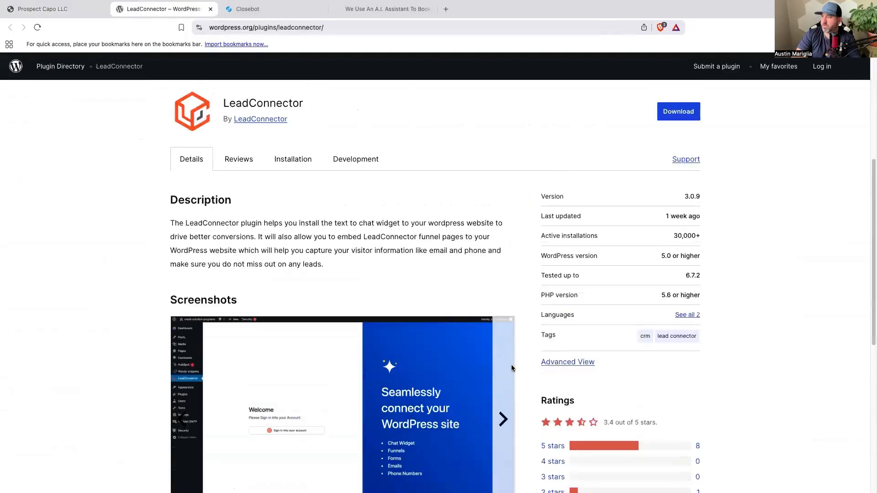
scroll(511, 364, "up", 6)
Return to the widget builder and view the embed script for adding the chat widget to a website.
left_click(71, 7)
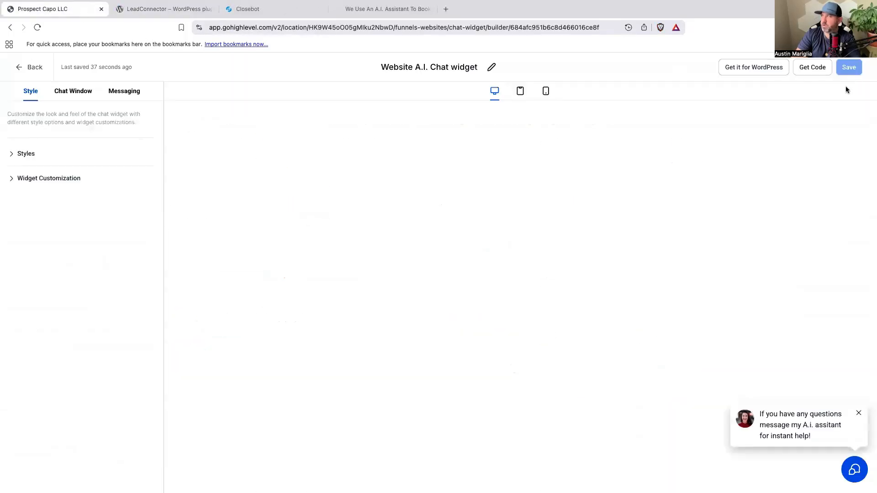
left_click(812, 67)
left_click_drag(422, 291, 266, 232)
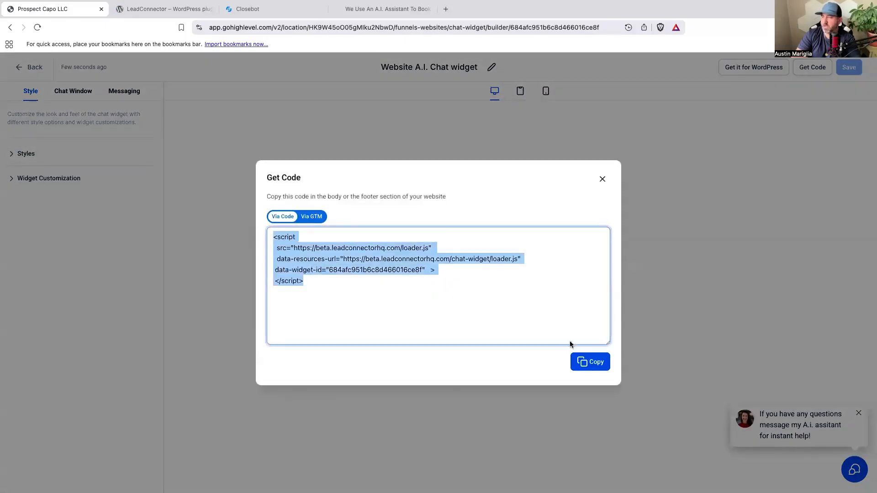
left_click(602, 179)
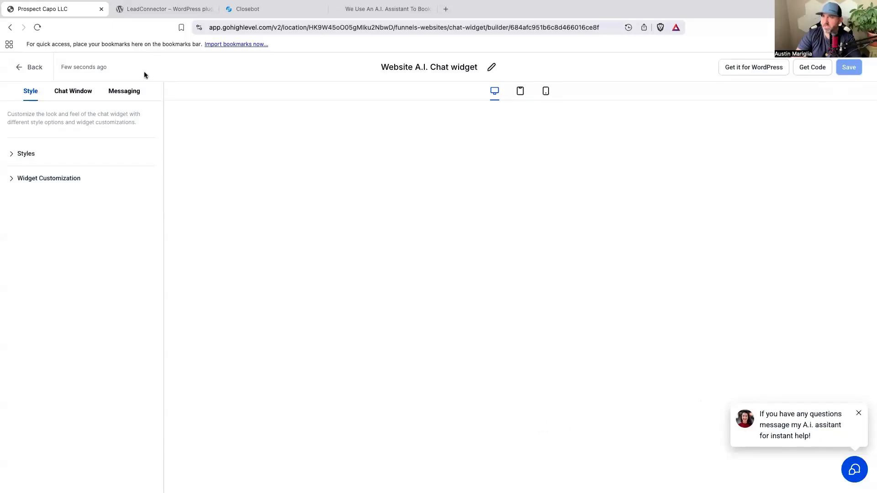
Go back to the chat widget list and check the actions available for the Website A.I. Chat widget.
left_click(31, 69)
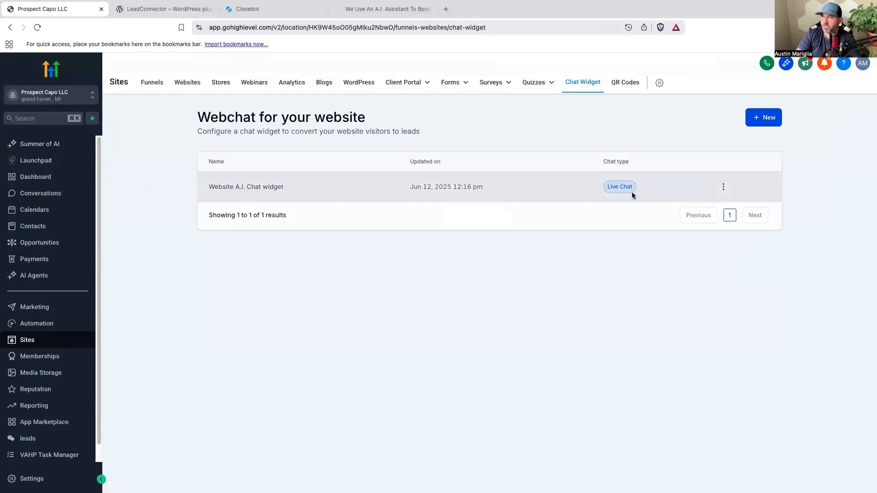
left_click(723, 188)
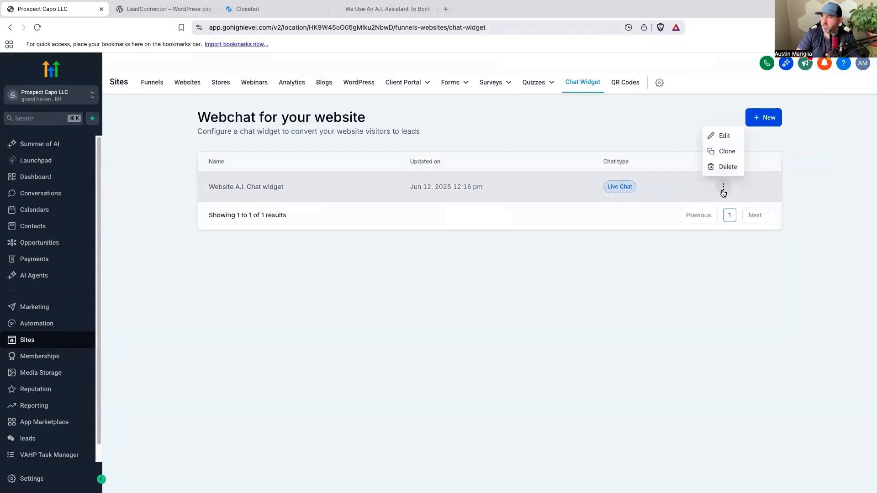
left_click(866, 196)
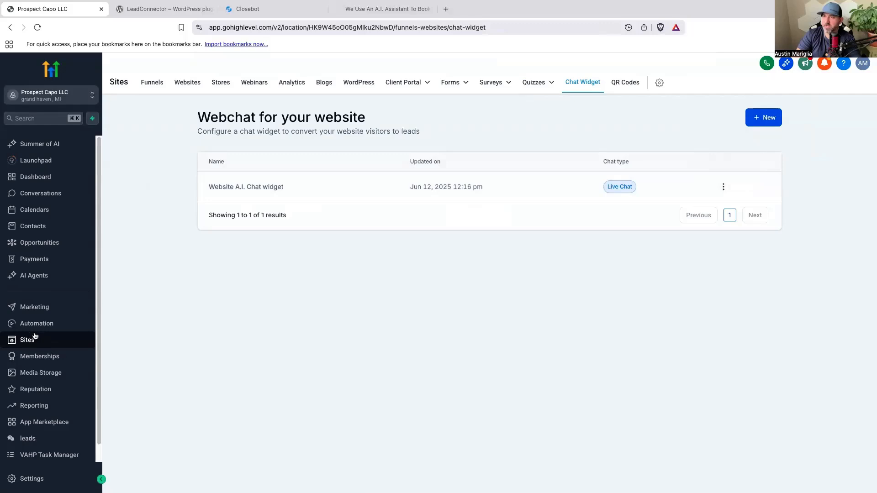
Assign the Website A.I. Chat widget to the Prospect Capo Website in its settings and save.
left_click(190, 83)
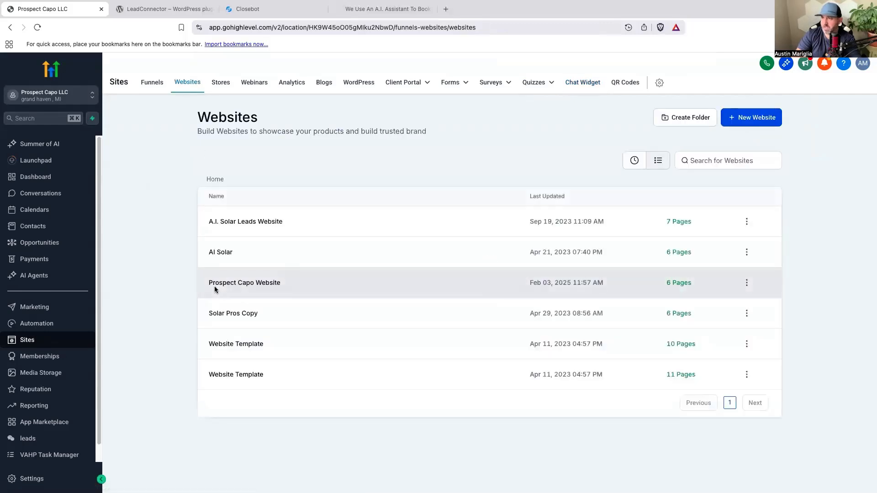
left_click(265, 287)
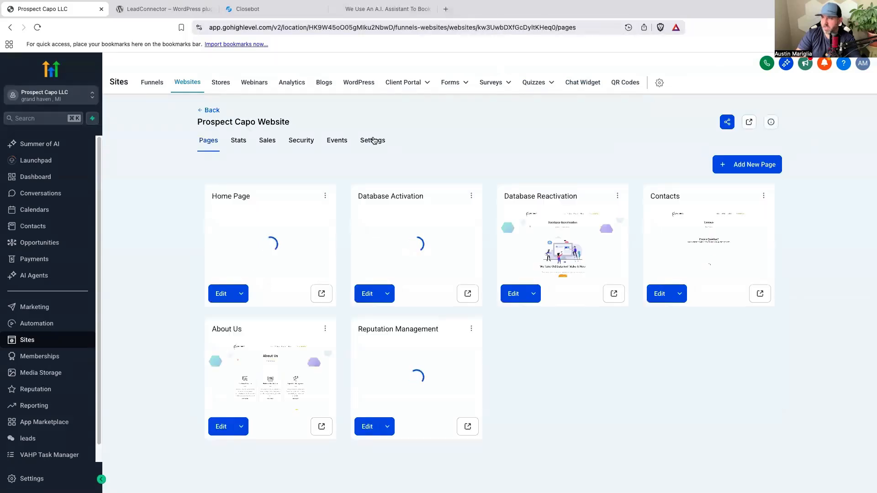
left_click(373, 141)
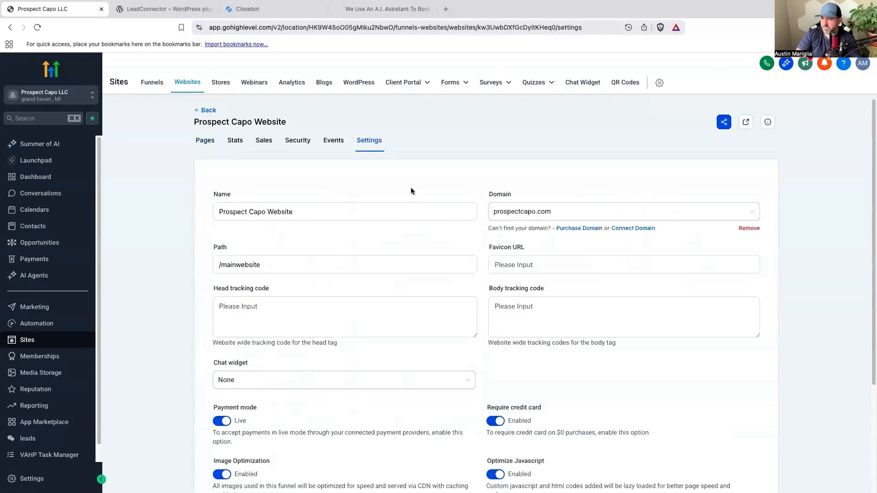
scroll(410, 187, "down", 3)
scroll(410, 191, "down", 1)
left_click(235, 236)
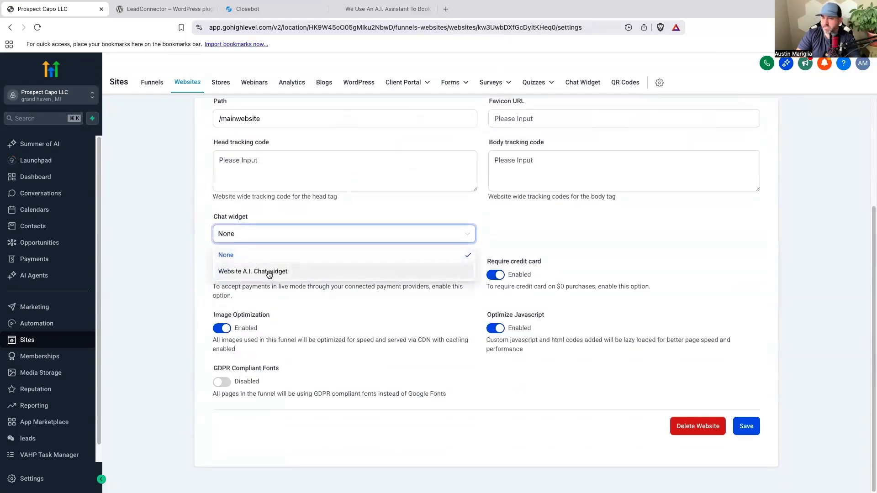
left_click(272, 273)
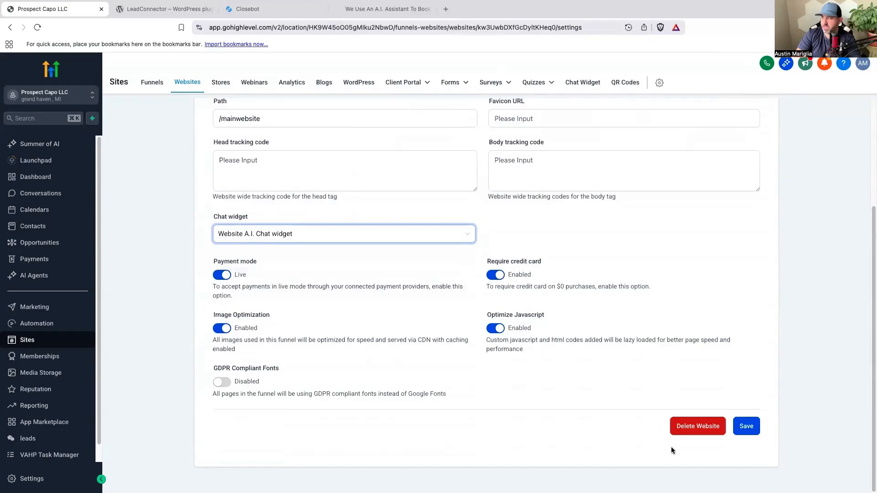
left_click(745, 427)
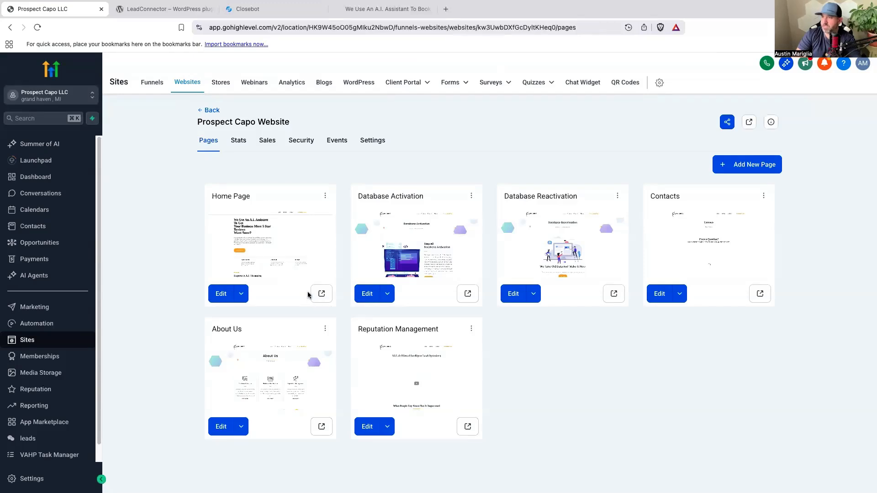
Load prospectcapo.com in a new private browser window and open the site's chat widget.
mouse_move(66, 5)
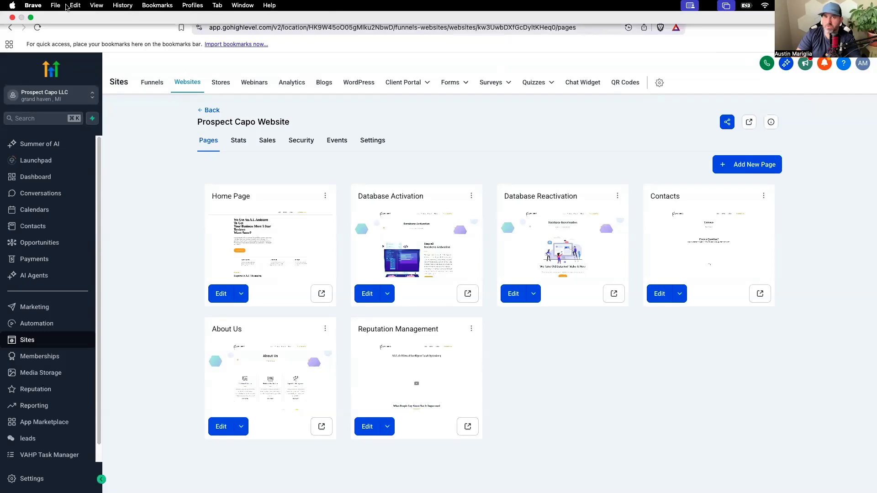
left_click(62, 7)
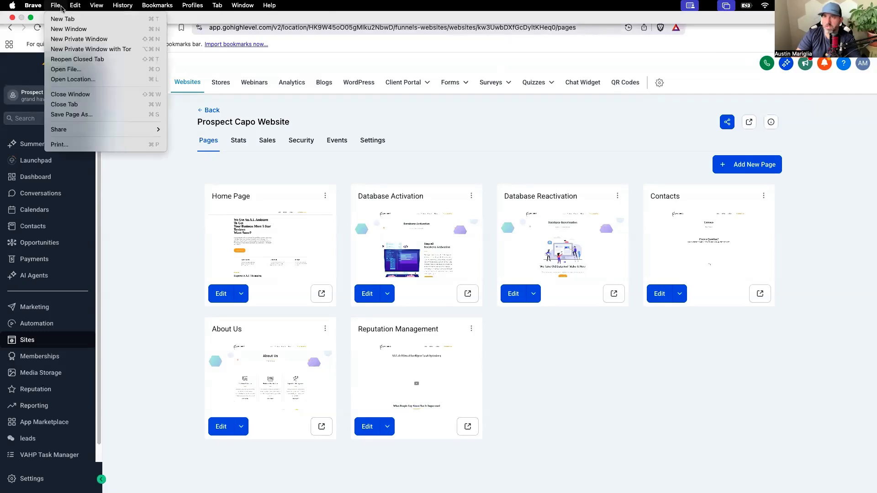
left_click(82, 40)
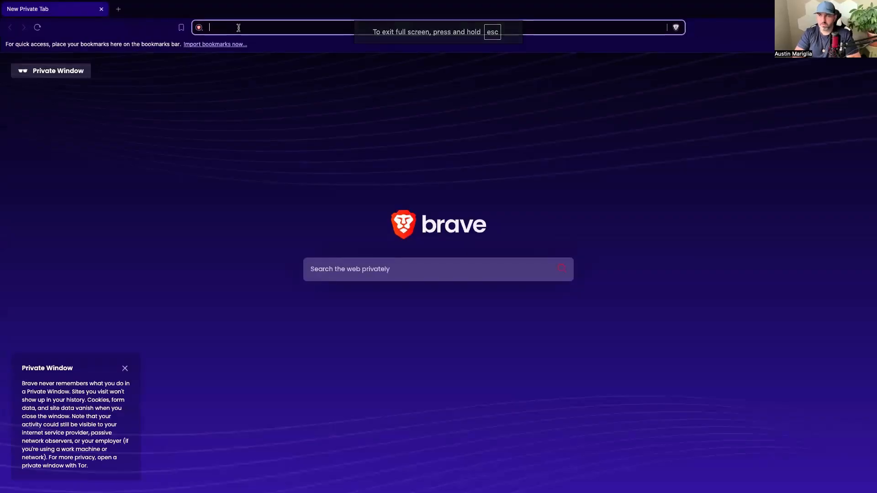
type("prospectcapo.com")
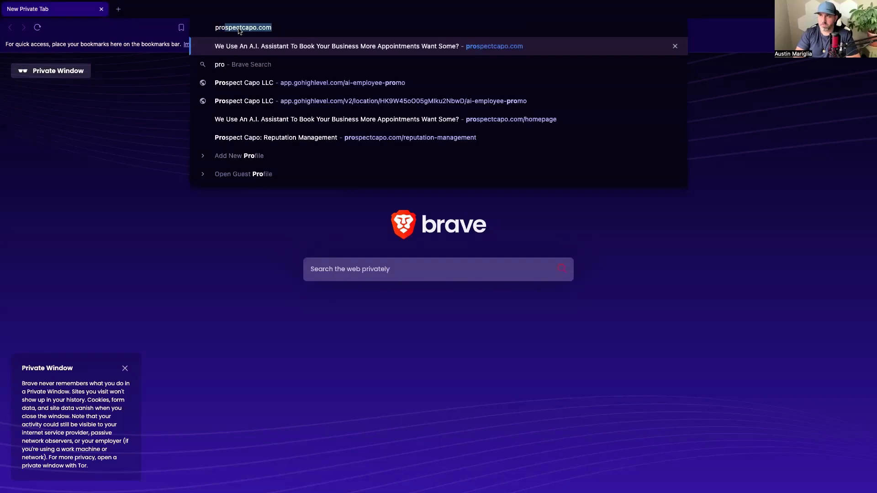
key("Return")
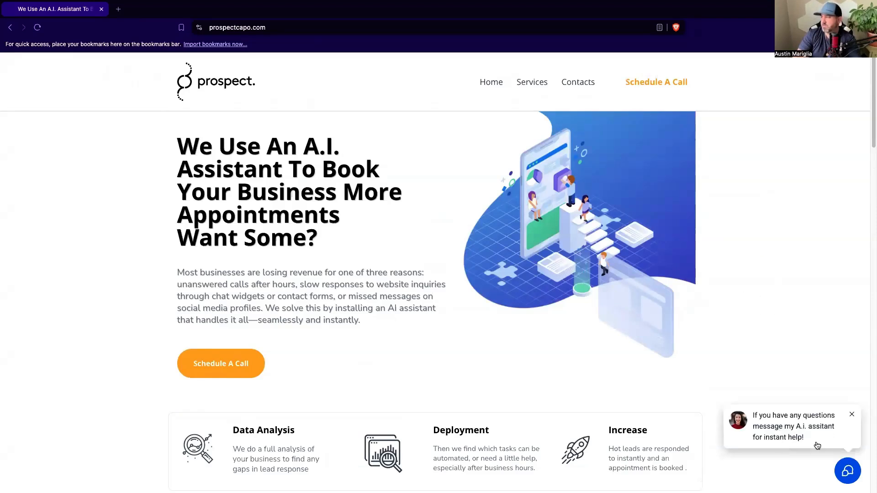
left_click(845, 471)
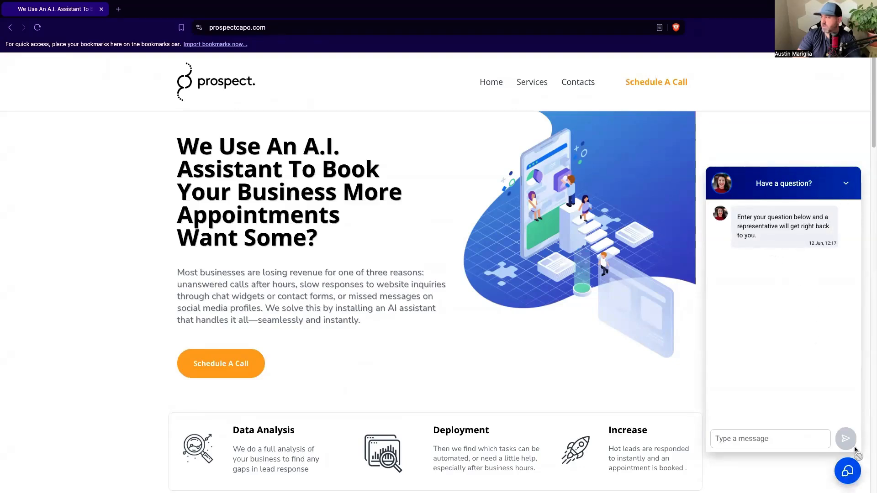
Close the site's chat widget and switch to CloseBot to look over its personas and job flows.
left_click(850, 472)
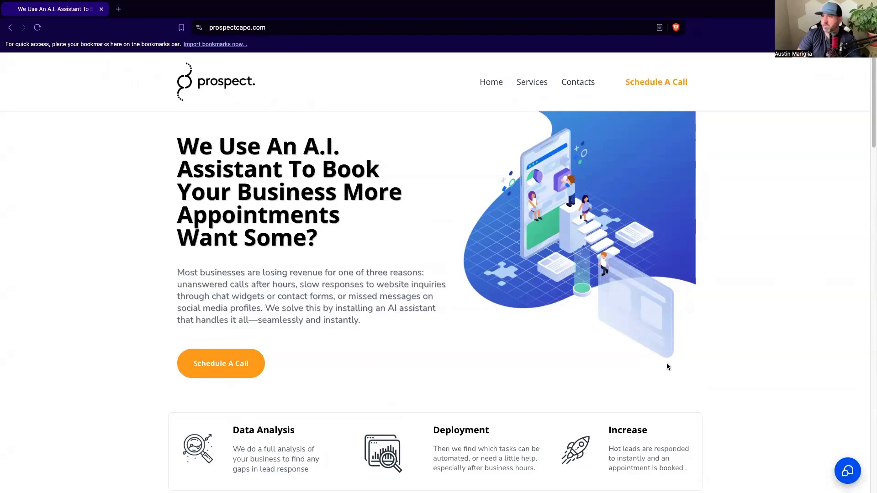
key("ctrl+Left")
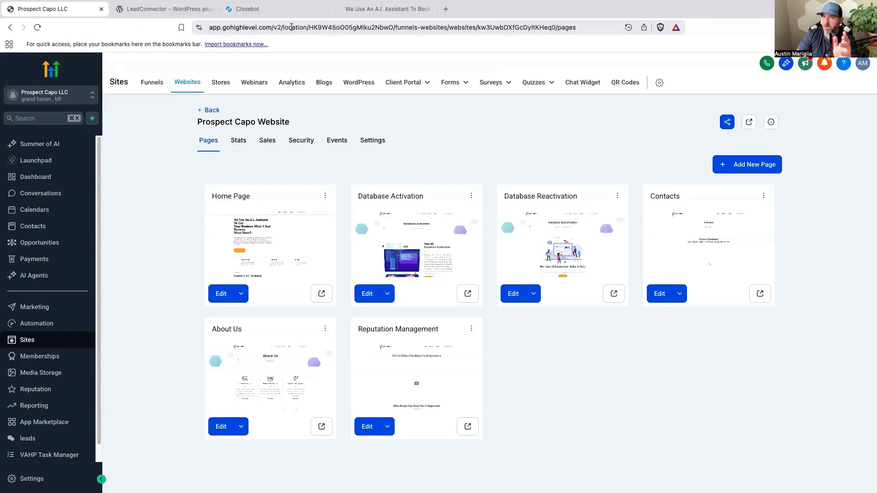
left_click(253, 9)
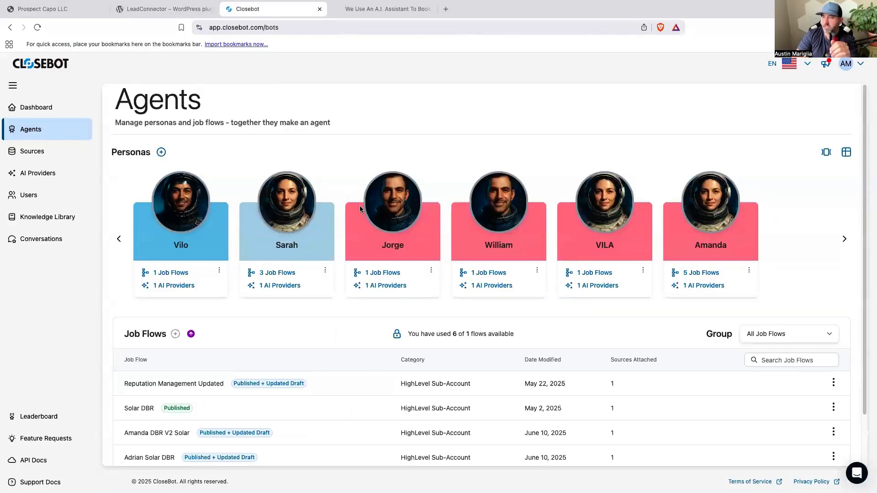
scroll(359, 209, "down", 2)
scroll(417, 324, "up", 2)
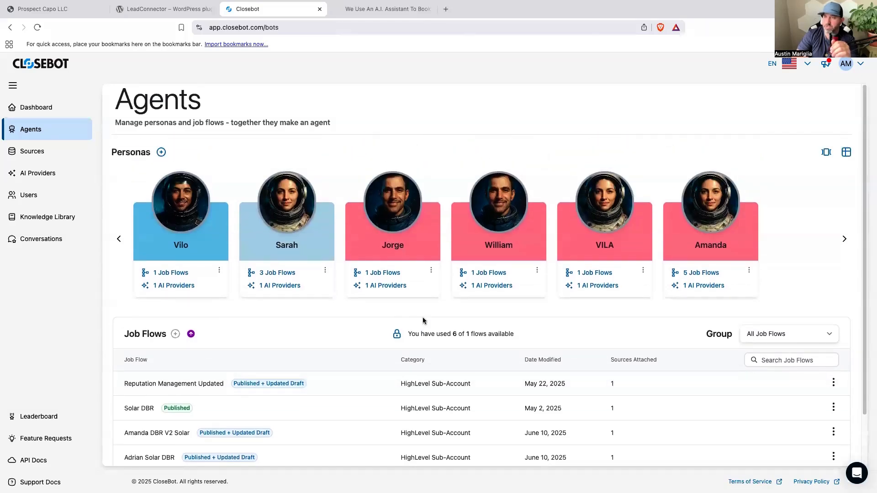
Start adding a new CloseBot source of type HighLevel Sub-Account and open the HighLevel account connection.
left_click(32, 152)
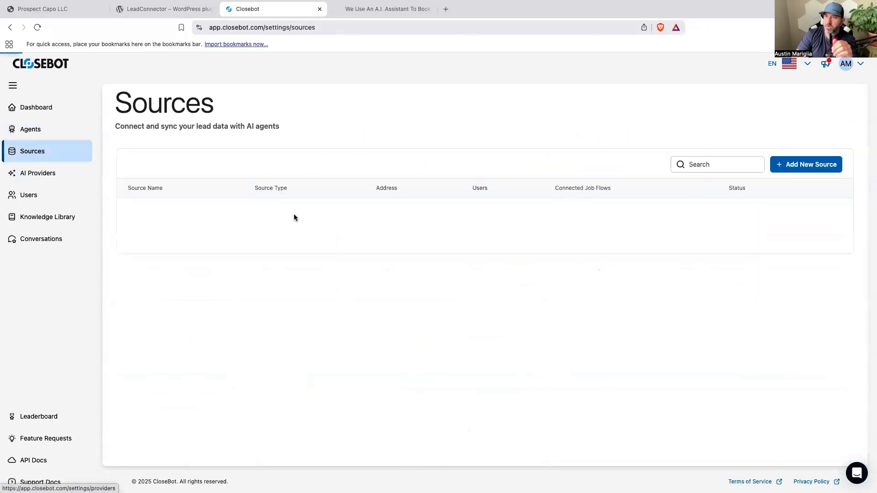
left_click(794, 165)
left_click(404, 191)
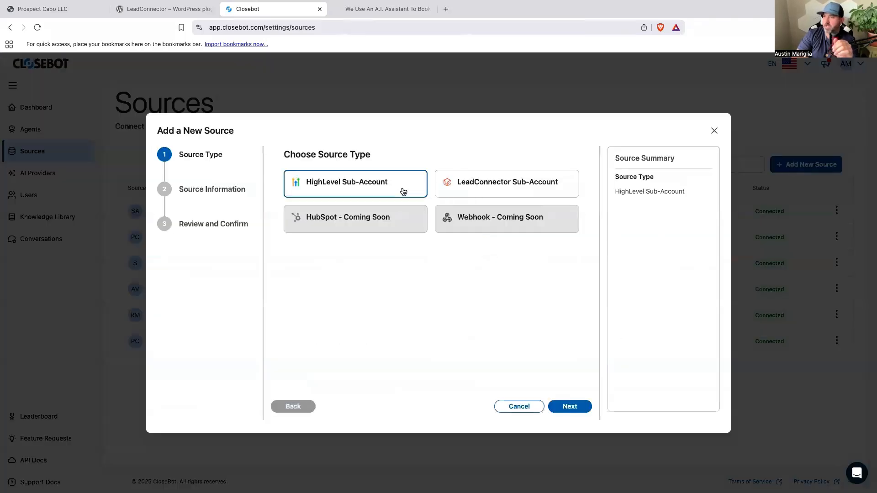
left_click(570, 407)
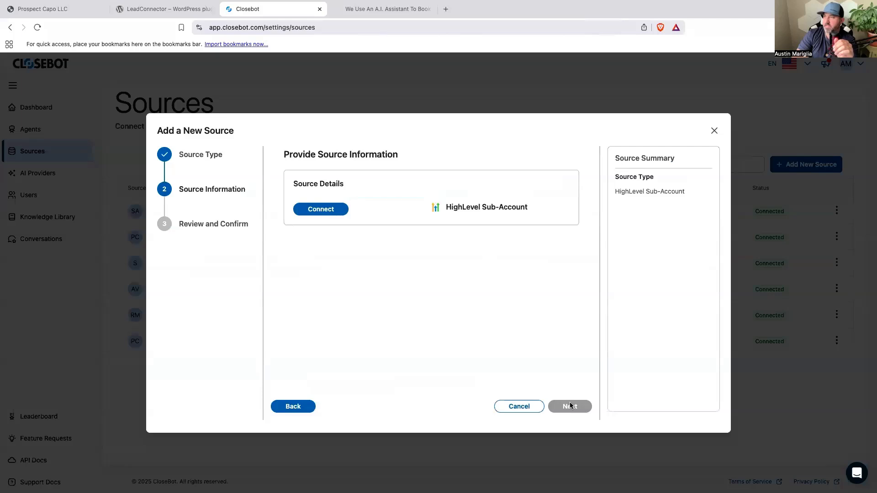
left_click(338, 212)
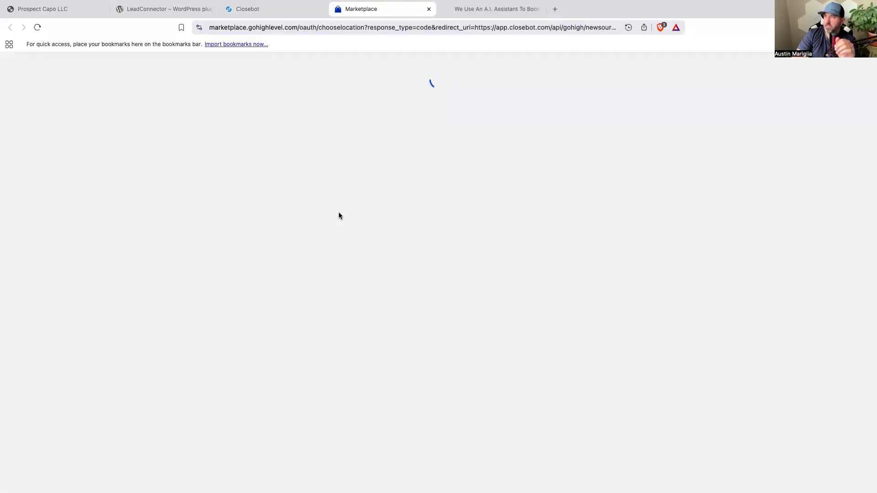
Review the permissions CloseBot requests and pick the Prospect Capo LLC sub-account to connect.
scroll(361, 215, "down", 15)
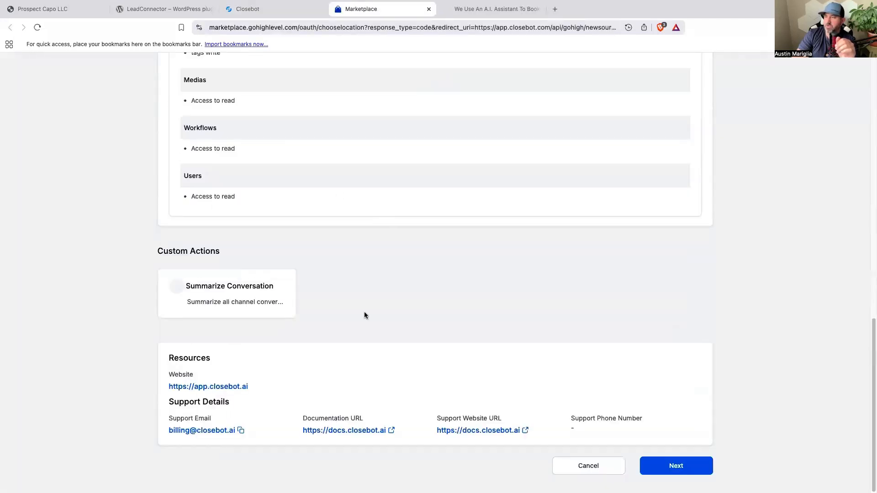
scroll(364, 315, "up", 15)
scroll(375, 256, "down", 15)
left_click(687, 471)
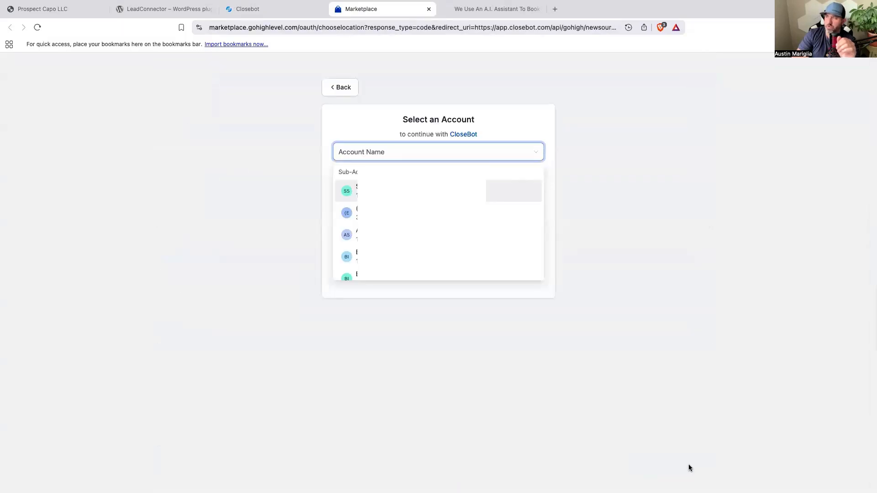
scroll(449, 274, "down", 10)
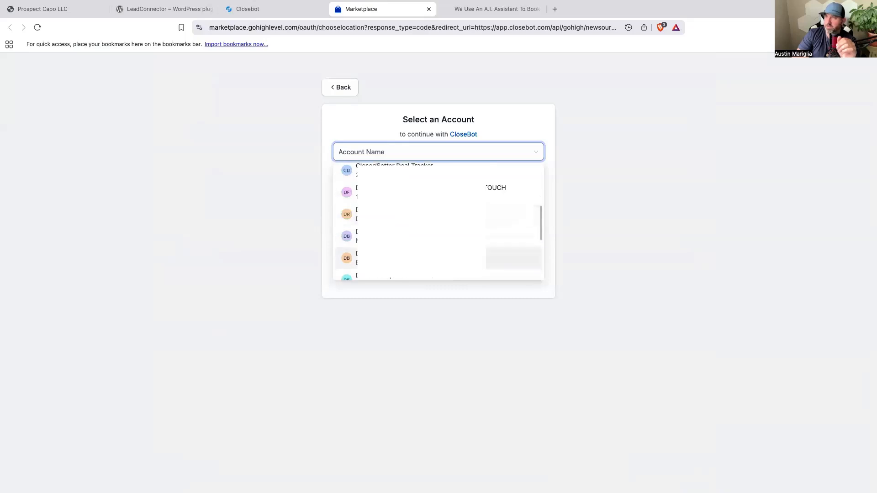
scroll(439, 221, "down", 5)
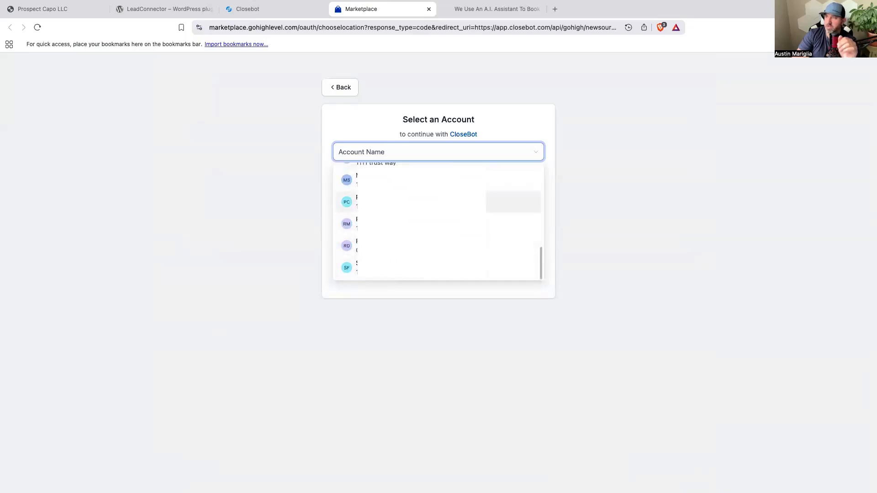
left_click(422, 202)
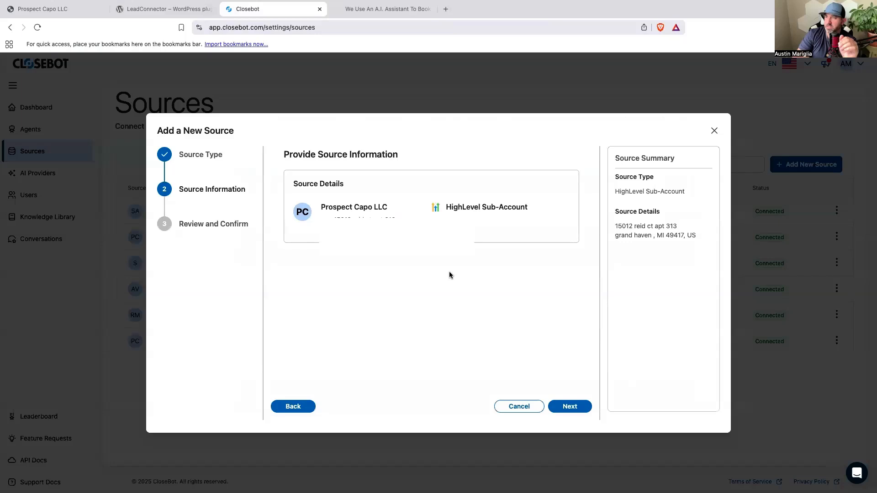
Acknowledge the automatic custom field edits in the source review, and close the dialog without adding the source.
left_click(570, 407)
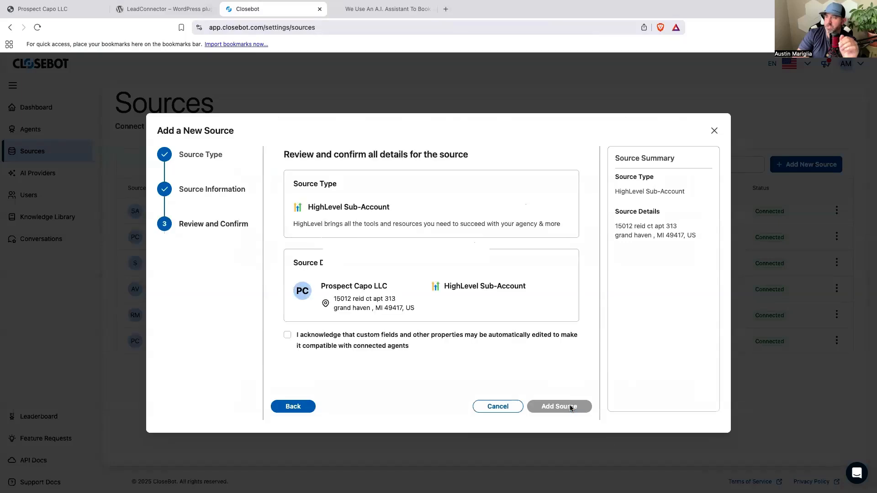
left_click(286, 336)
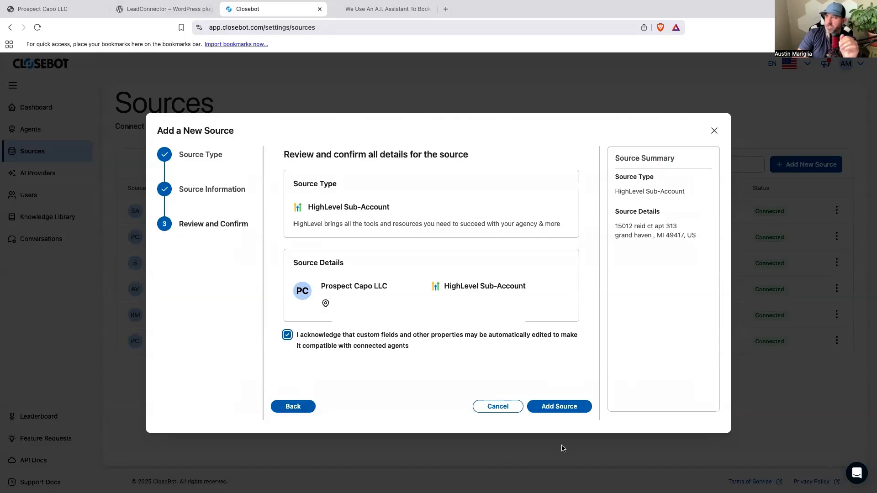
left_click(714, 131)
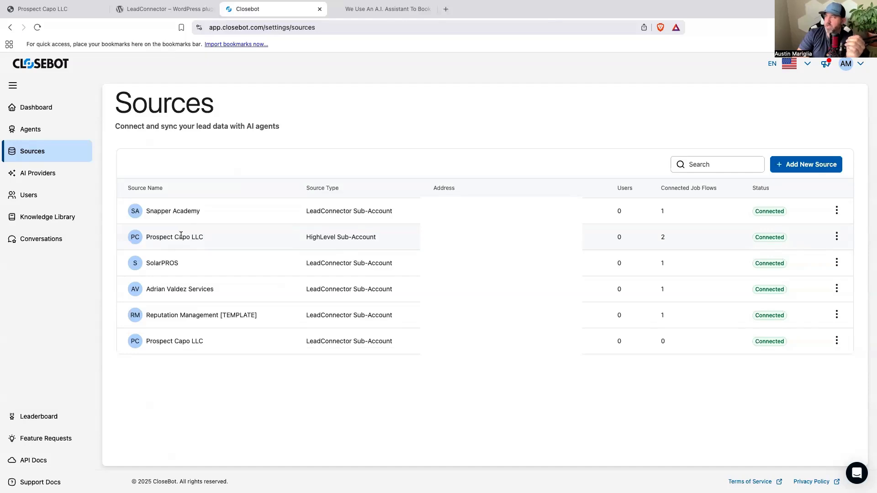
Check the connected job flows of the sources in the list.
left_click_drag(655, 189, 732, 189)
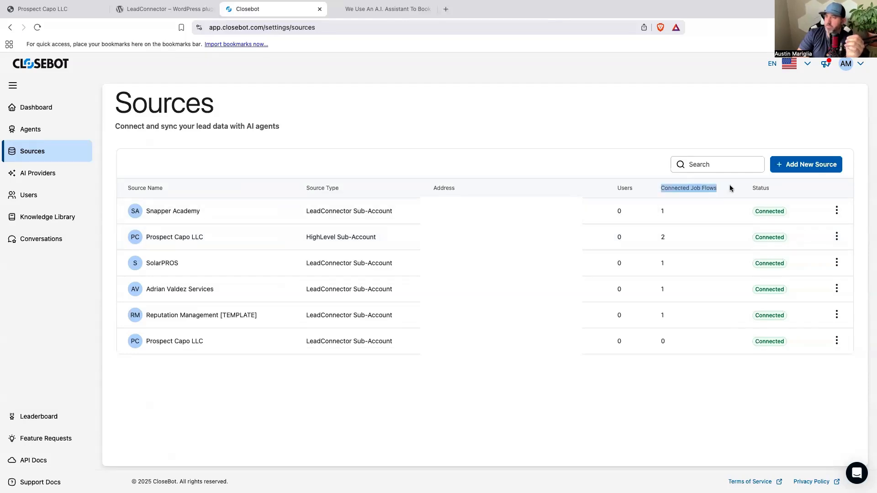
left_click(730, 188)
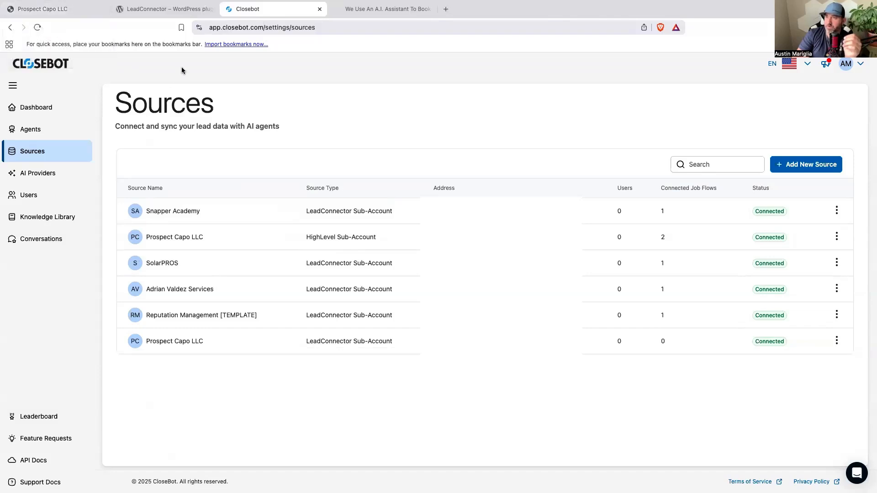
Start a new persona for the CloseBot agents and name it VILA.
left_click(39, 131)
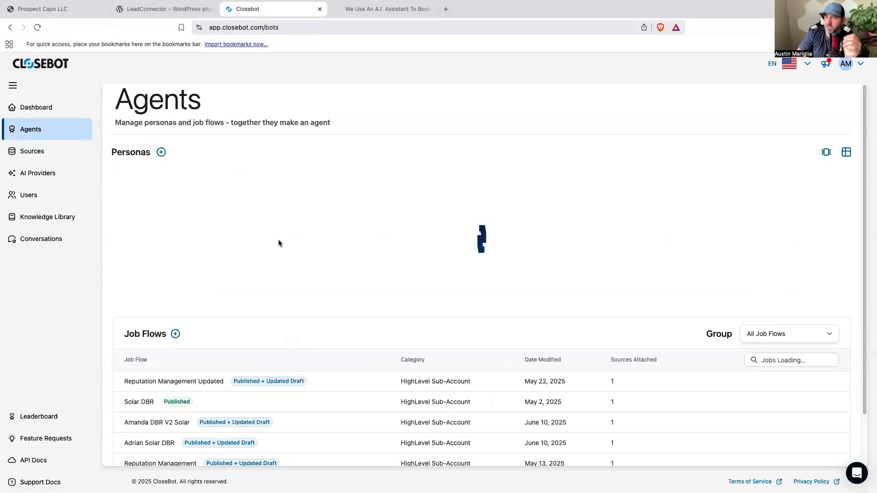
left_click(161, 152)
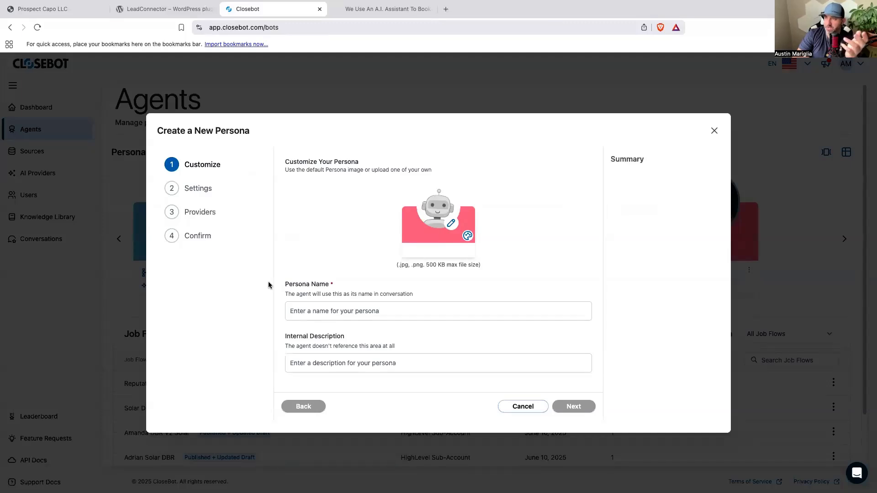
left_click(315, 308)
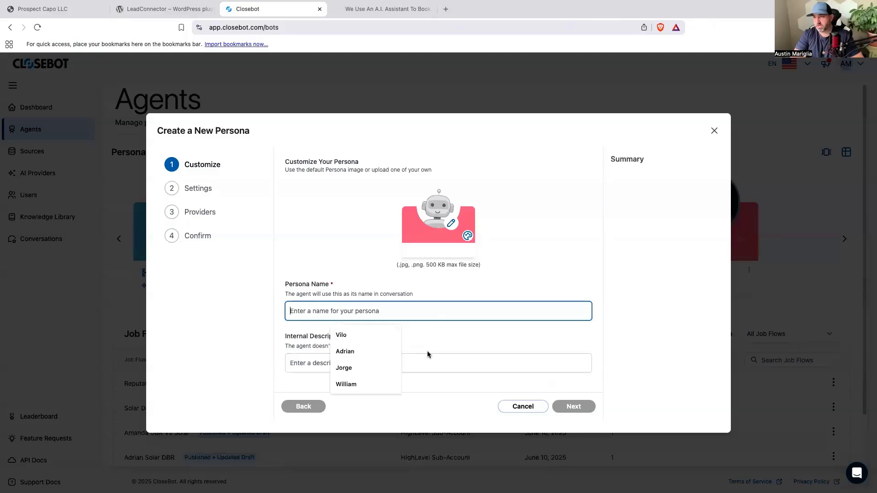
type("VILO")
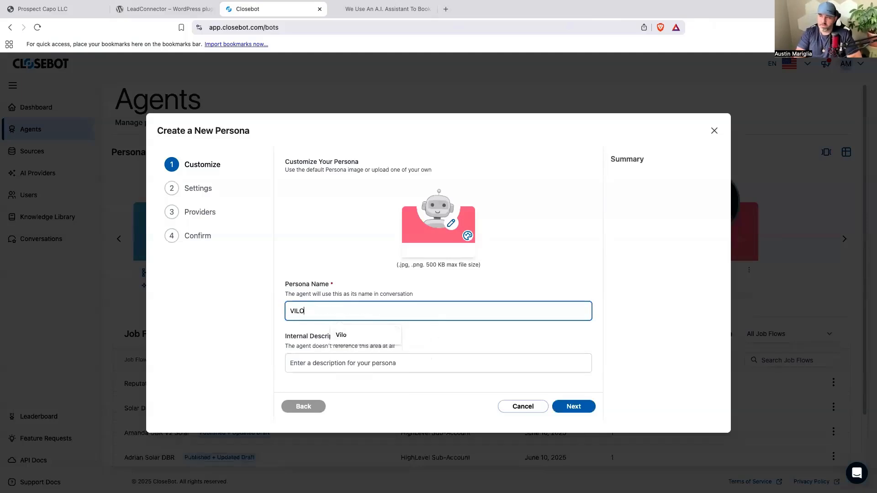
key("BackSpace")
type("A")
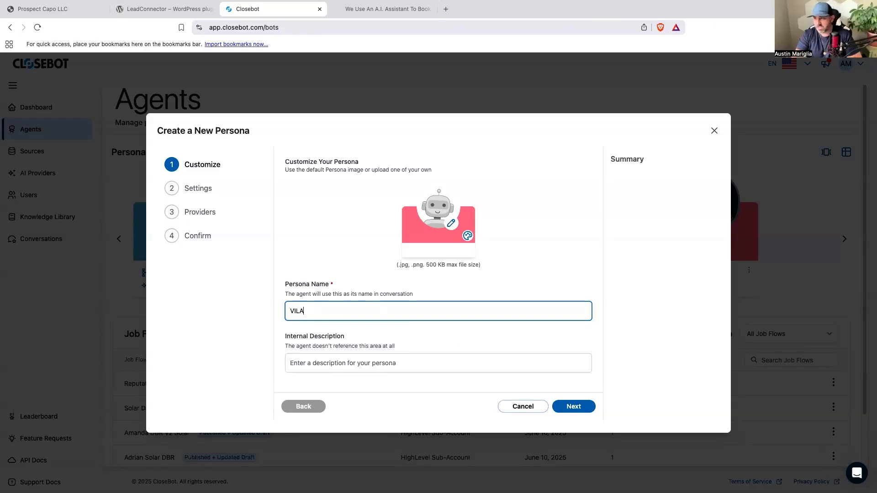
Enter "Will answer any questions on the live chat widget" as the persona's internal description.
left_click(359, 365)
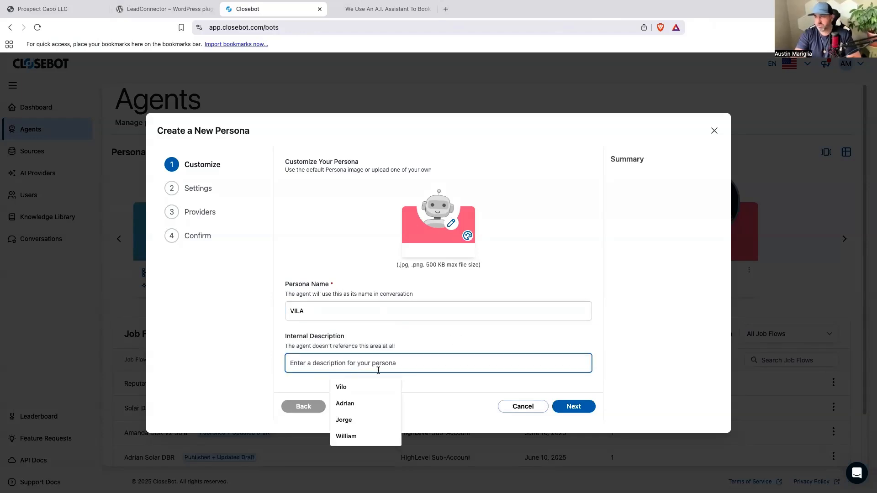
type("Will answ")
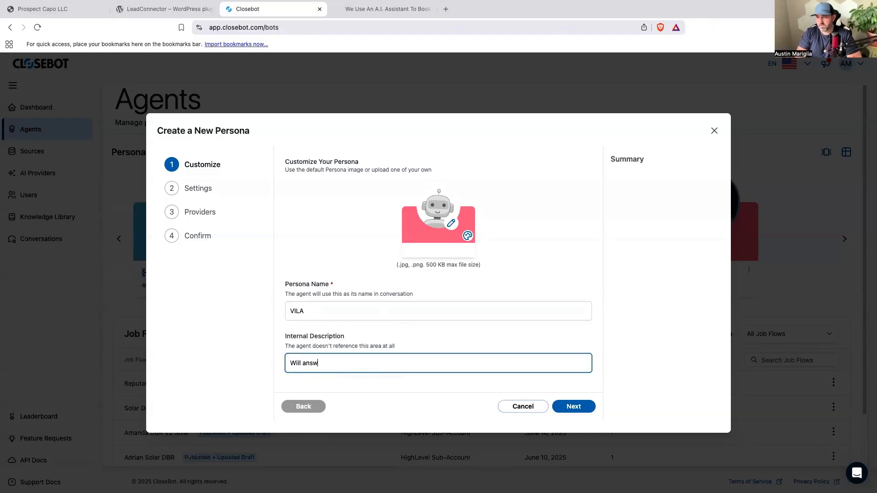
type("er any questons for")
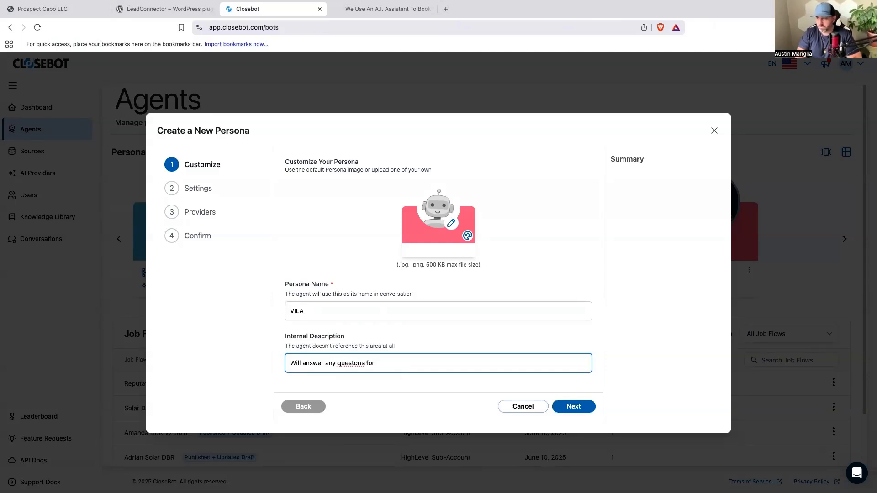
key("BackSpace")
key("BackSpace")
key("BackSpace")
type("on the live c")
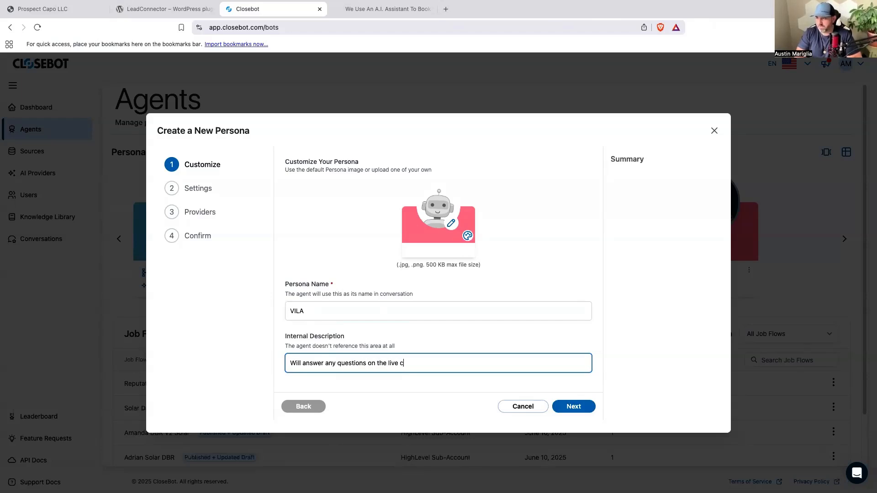
type("hat widget")
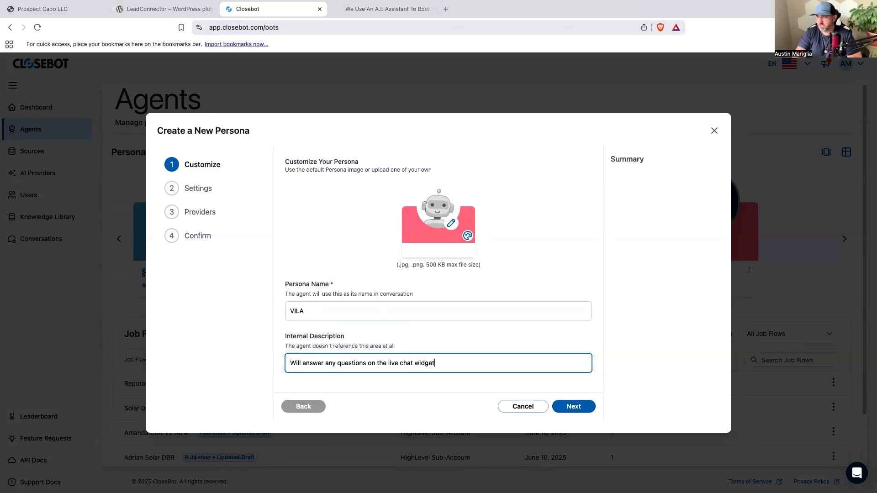
Keep the default persona image, set the card colour to purple, and continue to the persona's settings.
left_click(451, 223)
left_click(568, 335)
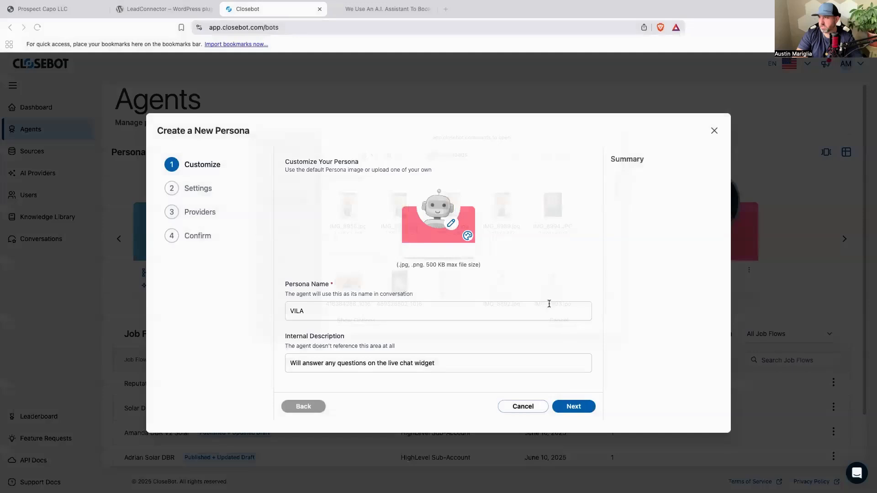
left_click(467, 236)
left_click(502, 238)
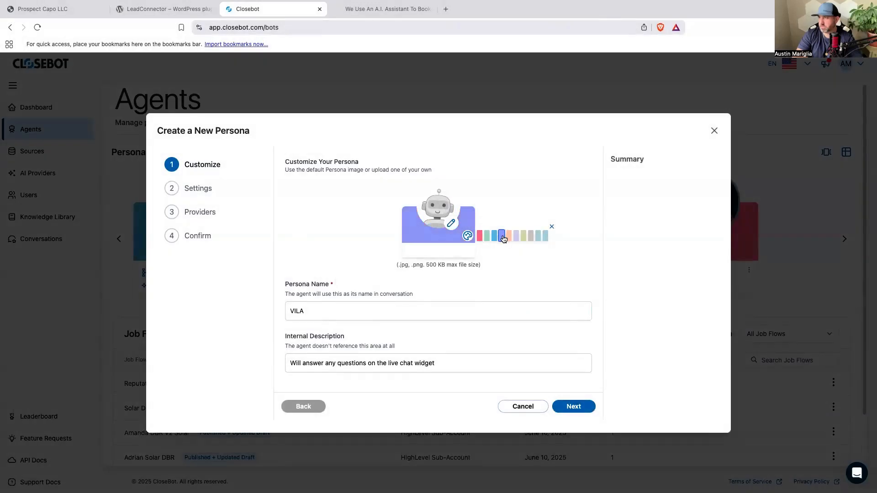
left_click(570, 407)
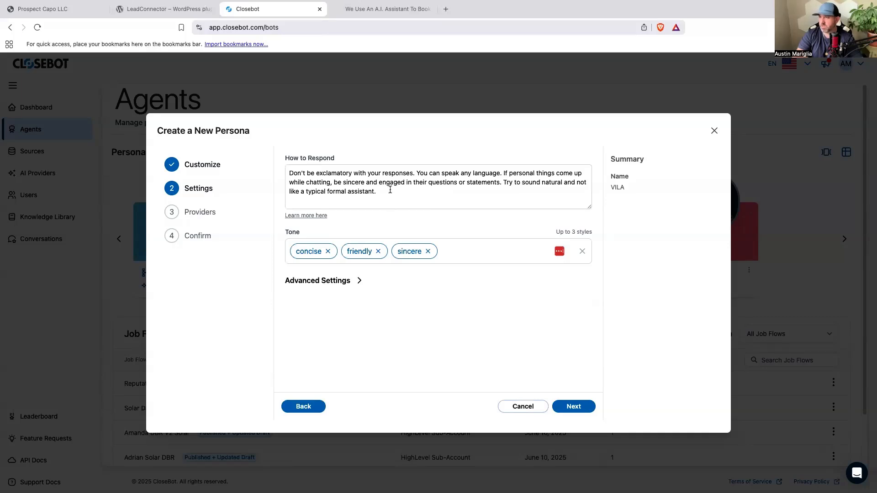
Replace the response instructions after "You can speak any language." with "Please only answer questions that are about the services that we offer".
left_click_drag(390, 190, 504, 169)
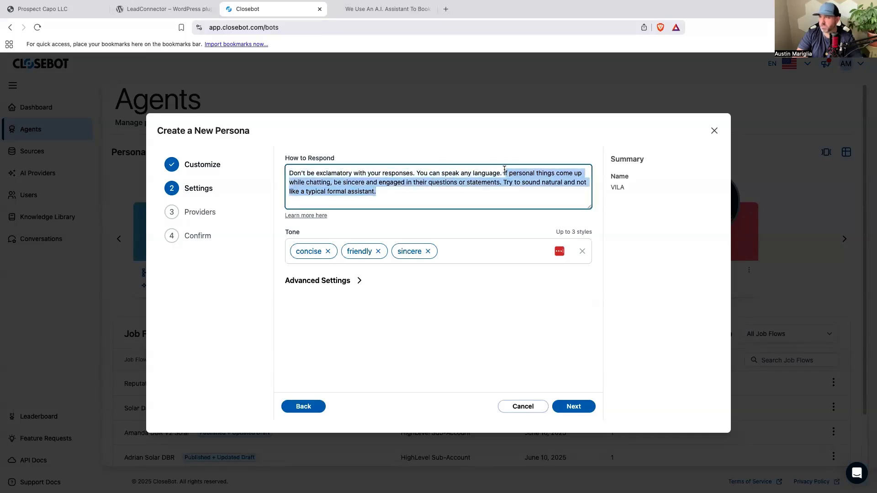
type("Please")
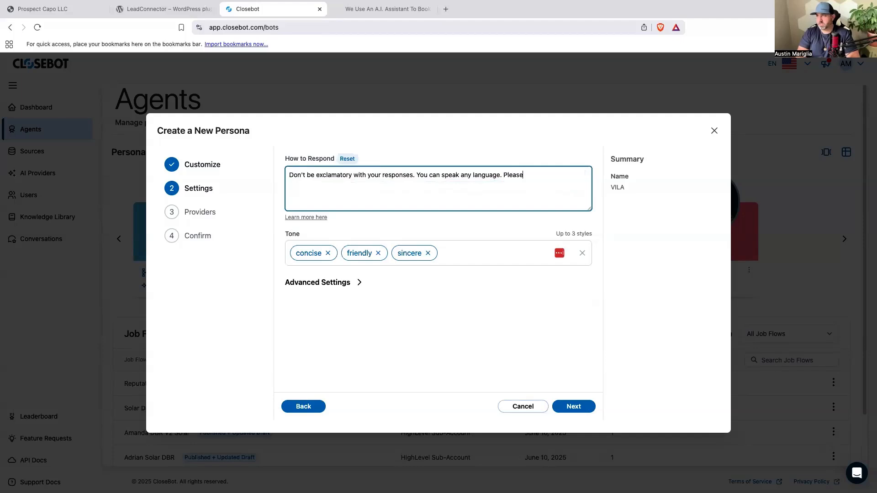
type(" only ans")
type("wer questions that ")
type("are in t")
type("he")
key("BackSpace")
key("BackSpace")
key("BackSpace")
type("abou")
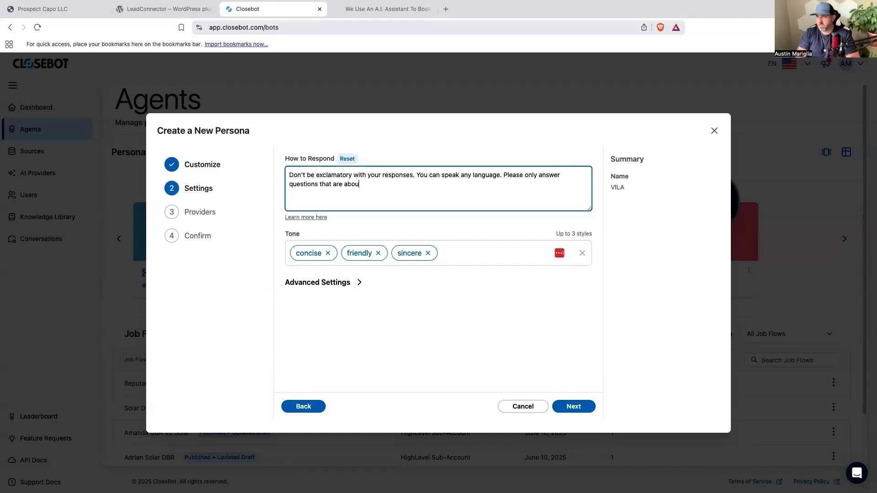
type("t the services that we offere")
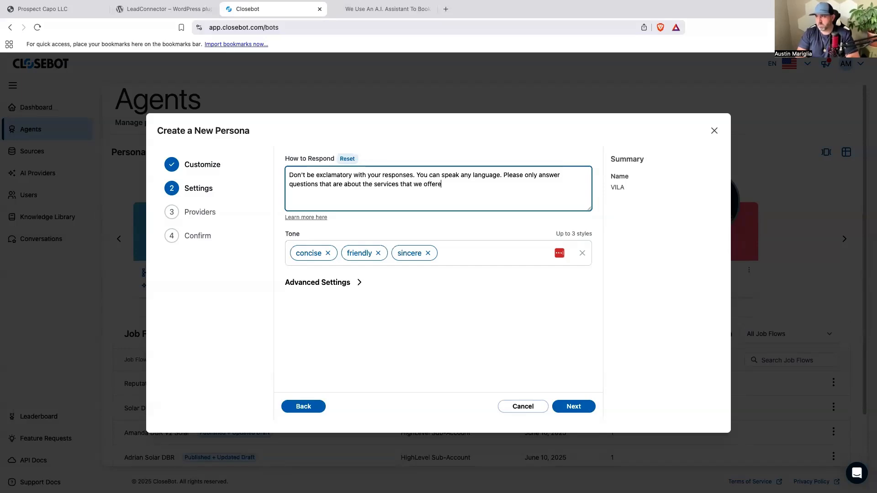
Show the persona's advanced settings and review the response delay, AI typo frequency and message breakup options.
left_click(346, 282)
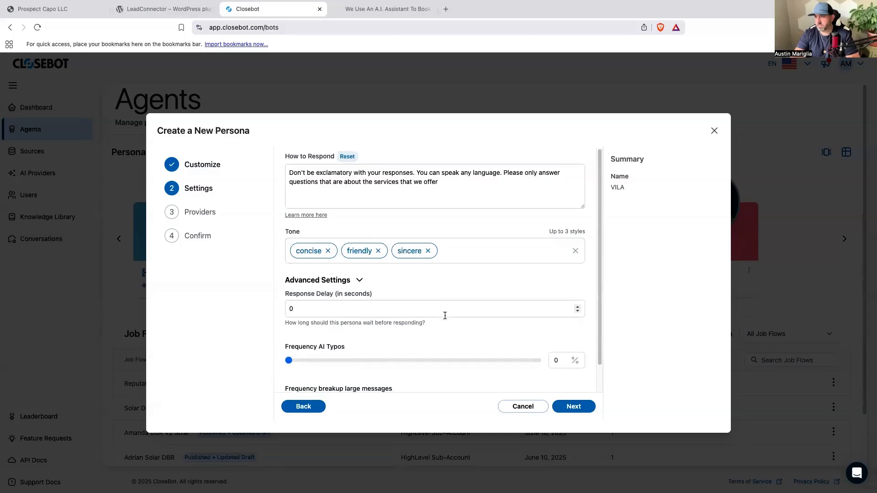
scroll(445, 313, "down", 1)
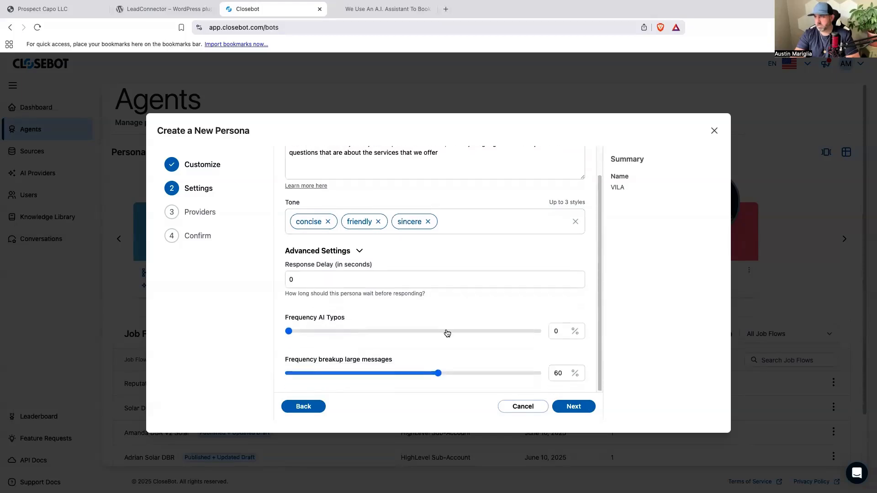
scroll(429, 292, "up", 1)
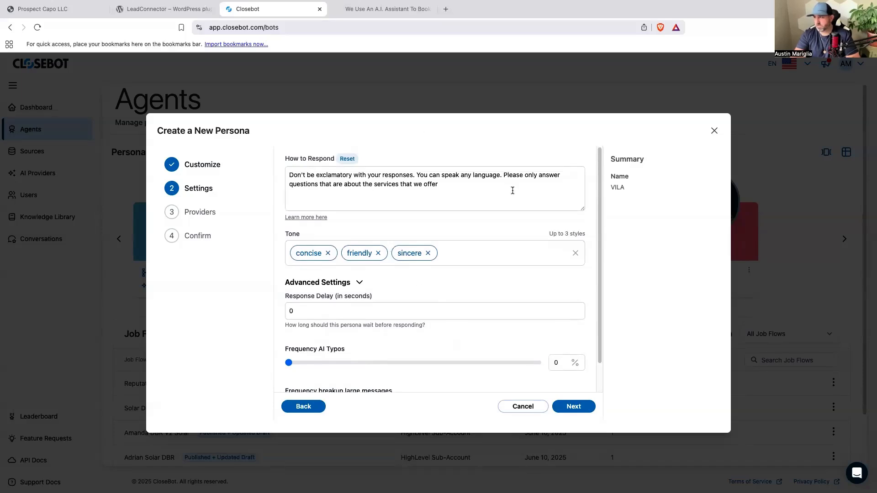
Append "and are on the website" to the response instructions and continue to the persona's AI providers.
left_click(450, 179)
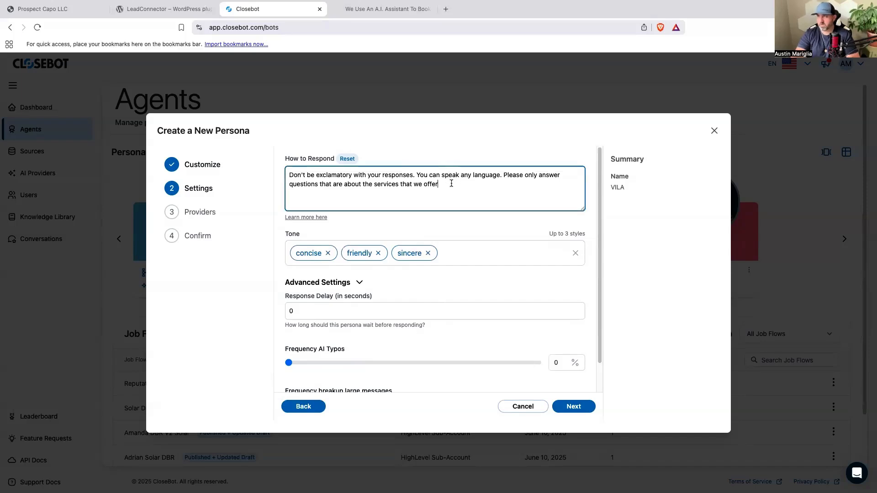
type("and are on hte")
key("BackSpace")
key("BackSpace")
key("BackSpace")
key("BackSpace")
type("the website")
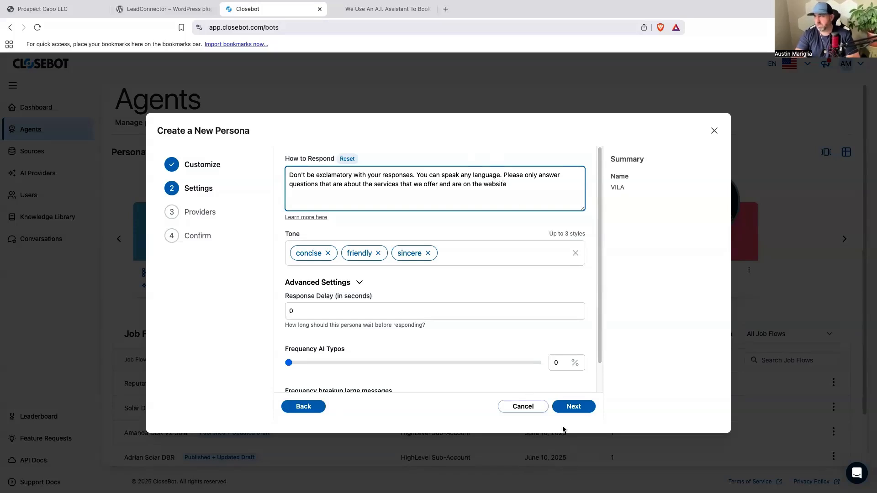
left_click(571, 404)
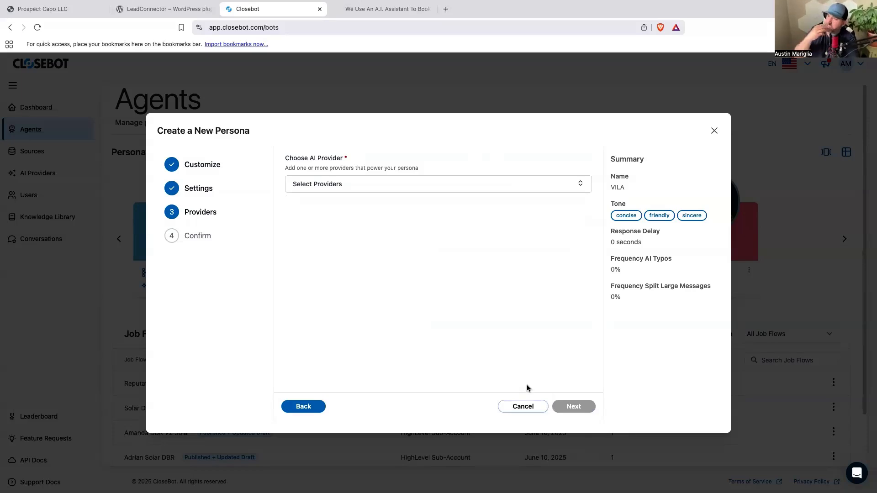
Check which AI providers can be newly added for the persona, and leave without adding one.
left_click(580, 184)
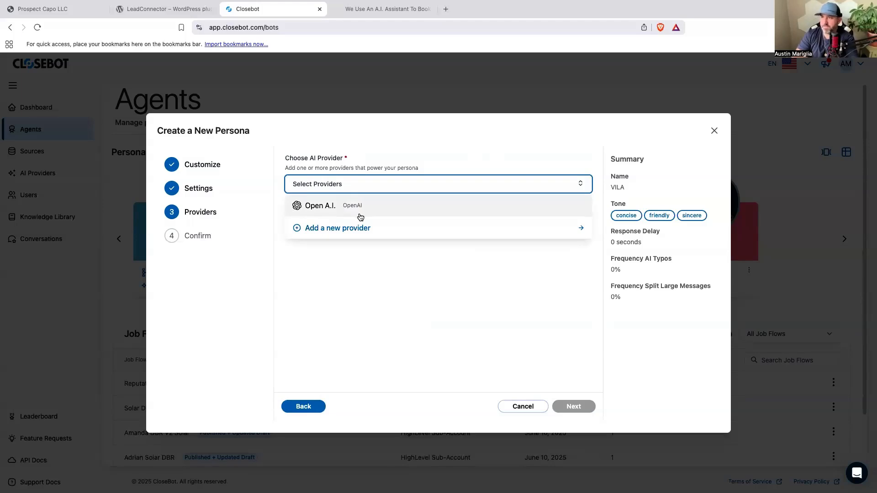
left_click(361, 228)
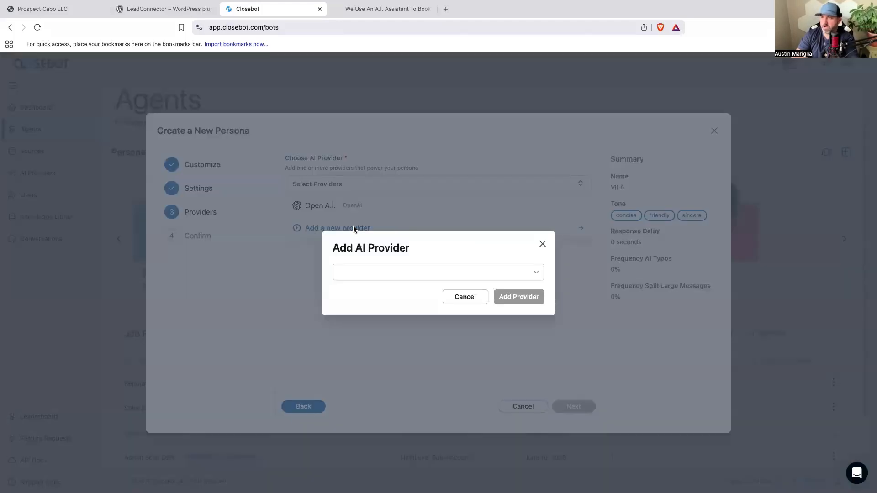
left_click(536, 273)
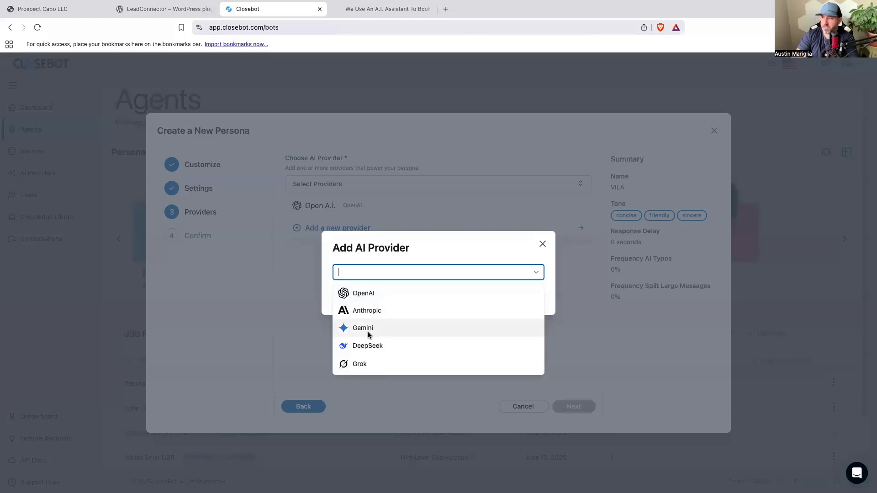
left_click(543, 246)
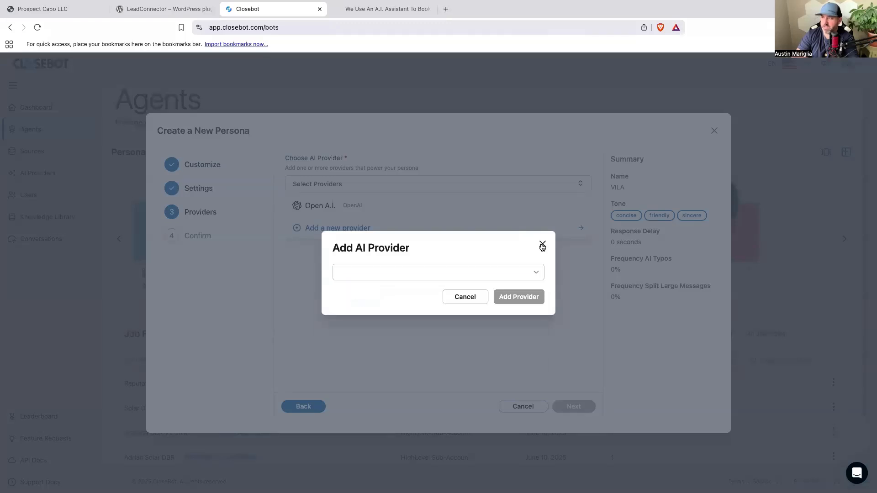
left_click(465, 296)
Choose the existing Open A.I. provider for the persona and create the persona.
left_click(328, 206)
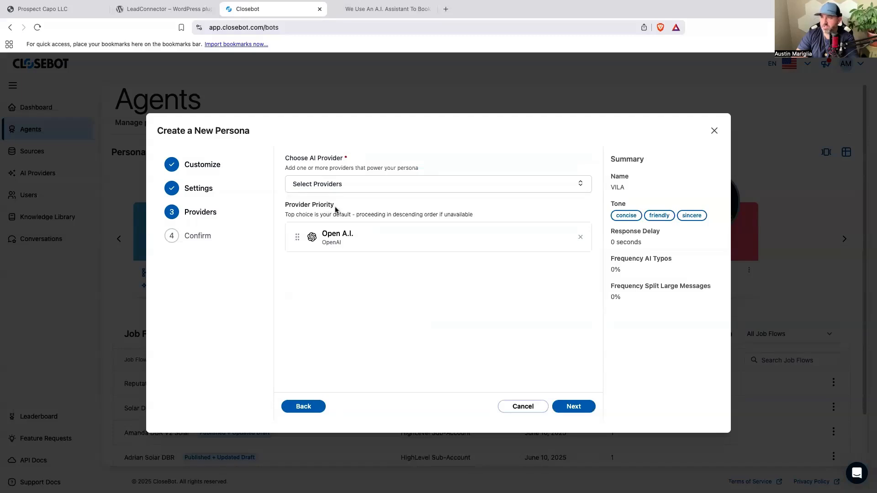
left_click(568, 409)
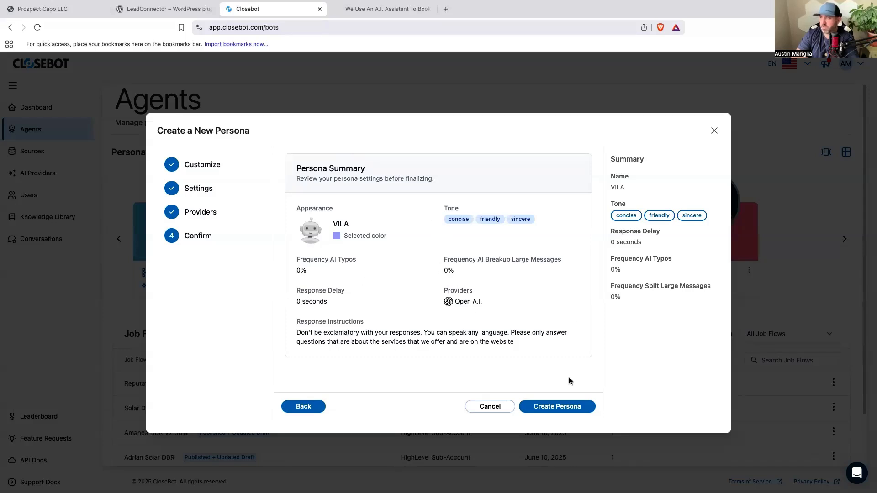
left_click(555, 407)
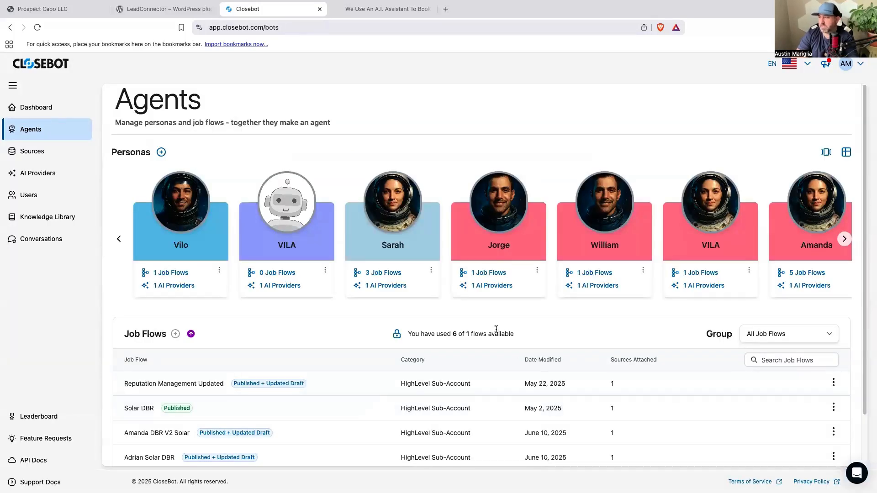
Open the Knowledge Library and go through its four-part introductory tour to the end.
left_click(43, 222)
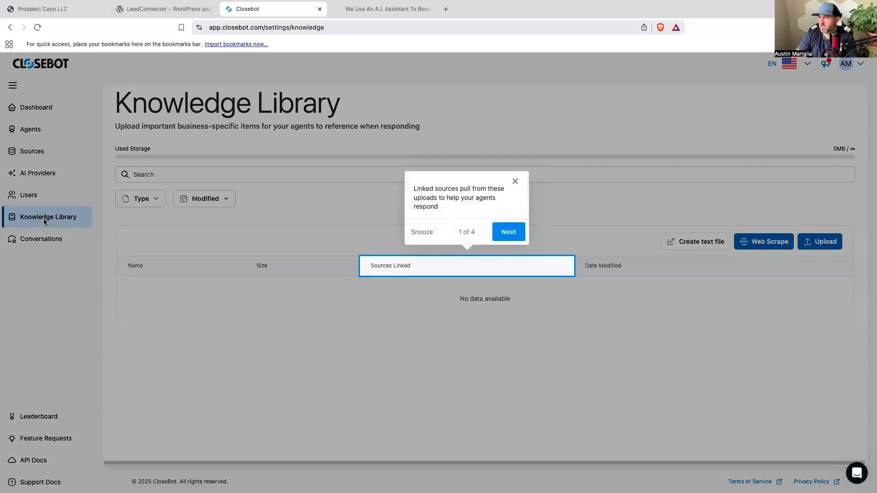
left_click(498, 234)
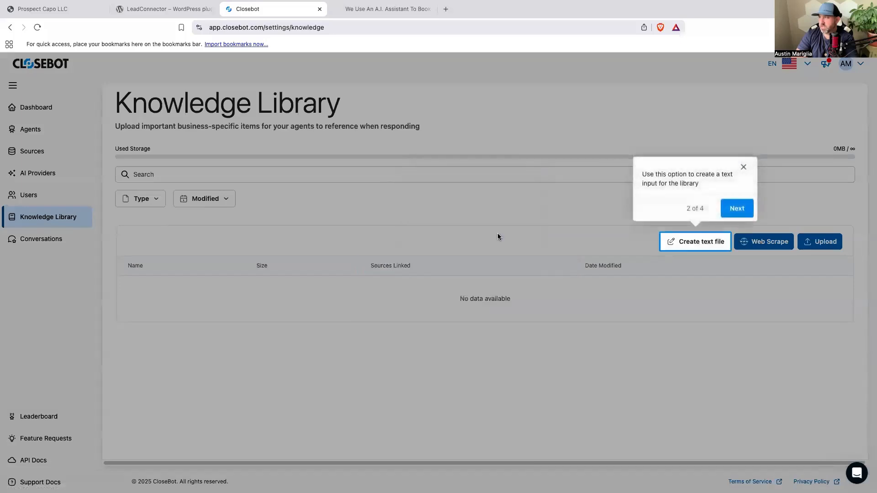
left_click(749, 213)
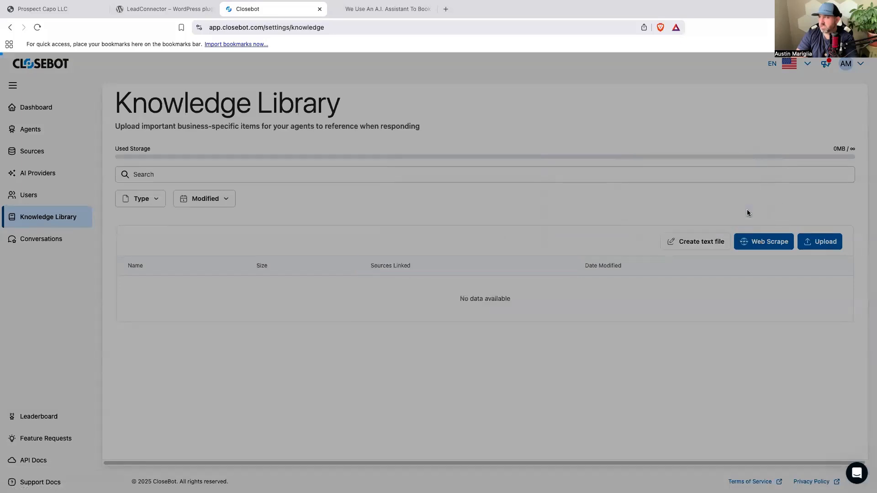
left_click(819, 214)
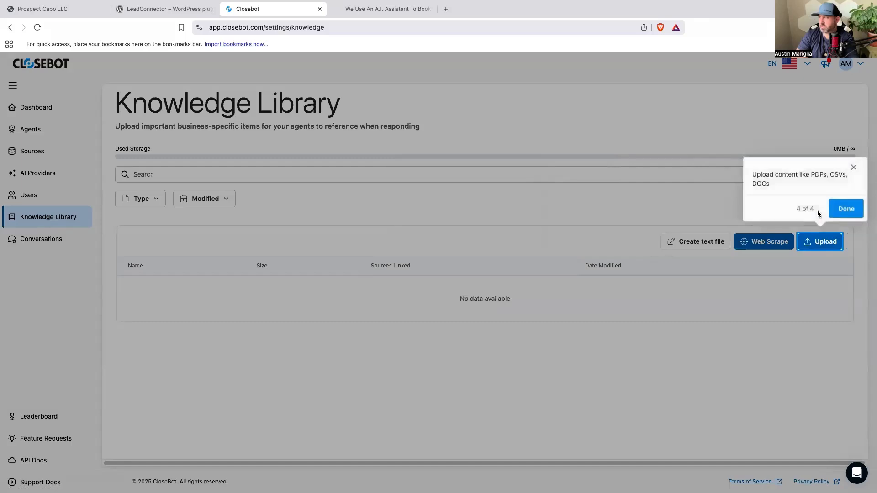
left_click(842, 209)
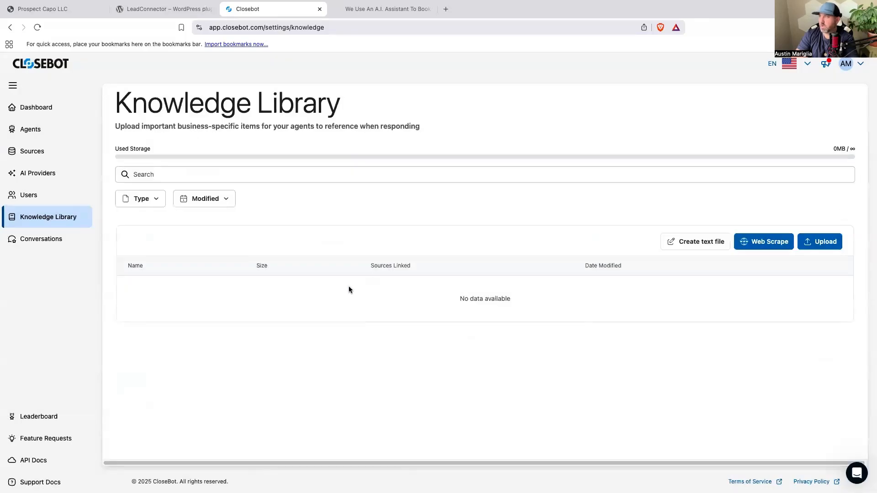
left_click(233, 175)
left_click(306, 197)
left_click(152, 201)
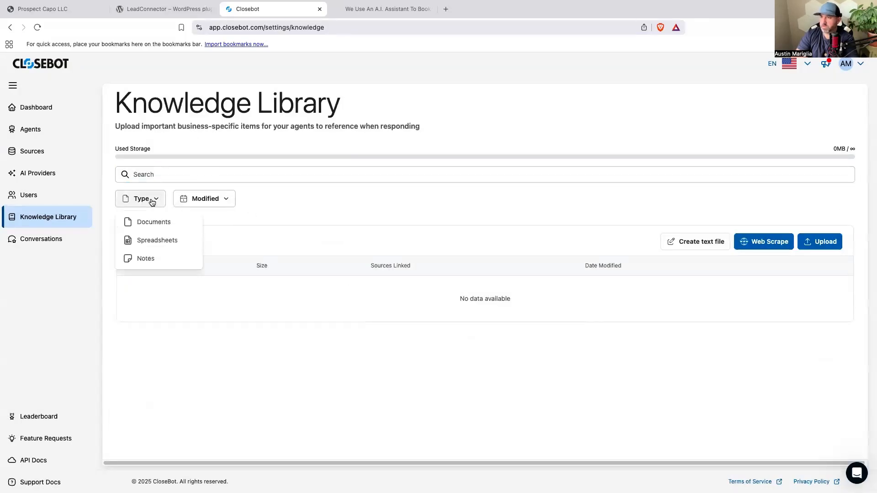
left_click(228, 197)
left_click(227, 197)
left_click(311, 198)
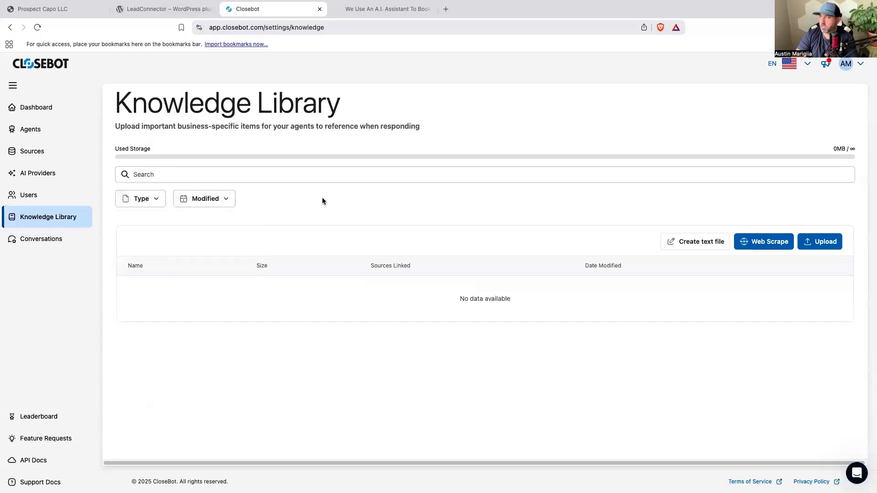
Start a web scrape for the Knowledge Library and copy the address of the Prospect Capo website from its browser window.
left_click(758, 245)
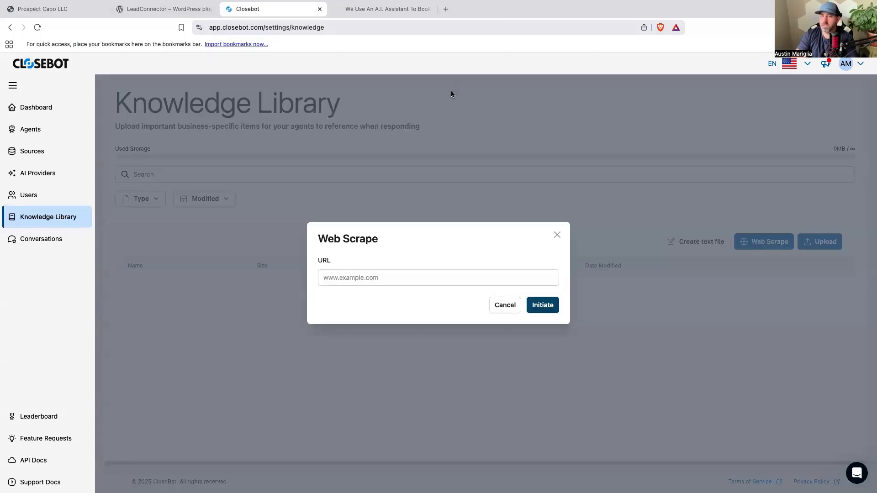
key("ctrl+Left")
key("ctrl+Right")
key("ctrl+Right")
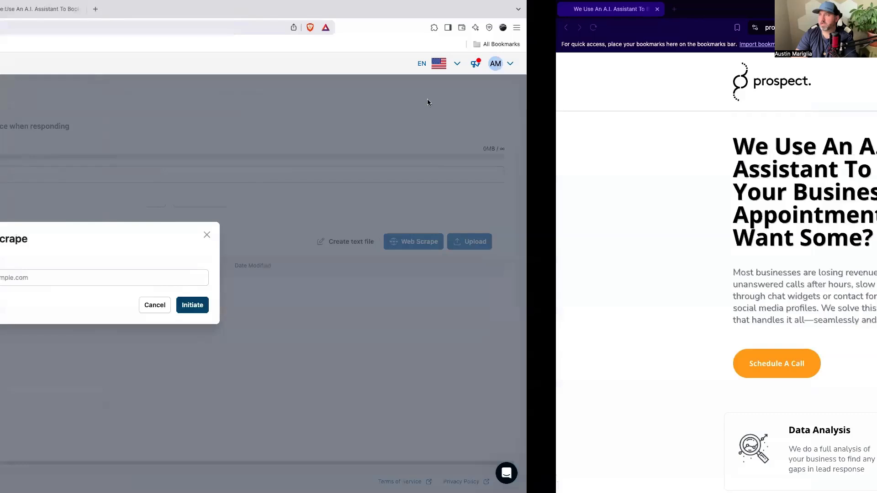
left_click(263, 27)
triple_click(263, 27)
right_click(264, 28)
left_click(285, 89)
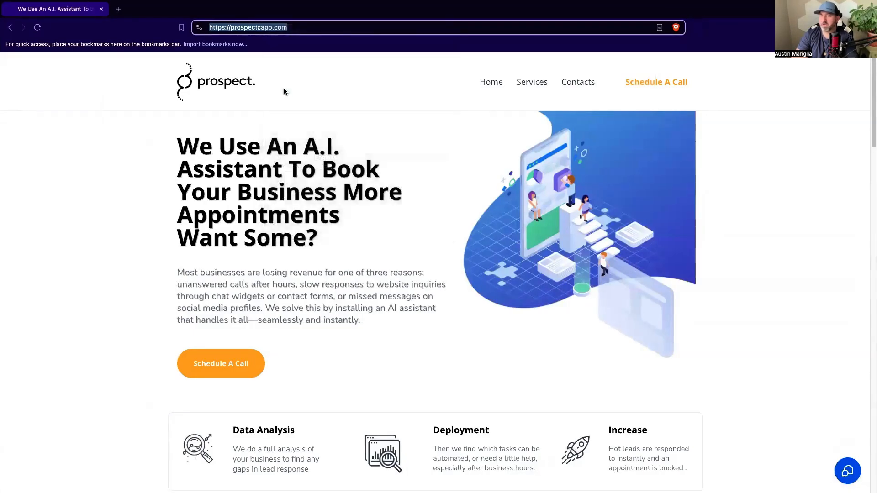
key("ctrl+Left")
right_click(402, 277)
left_click(426, 347)
left_click(548, 309)
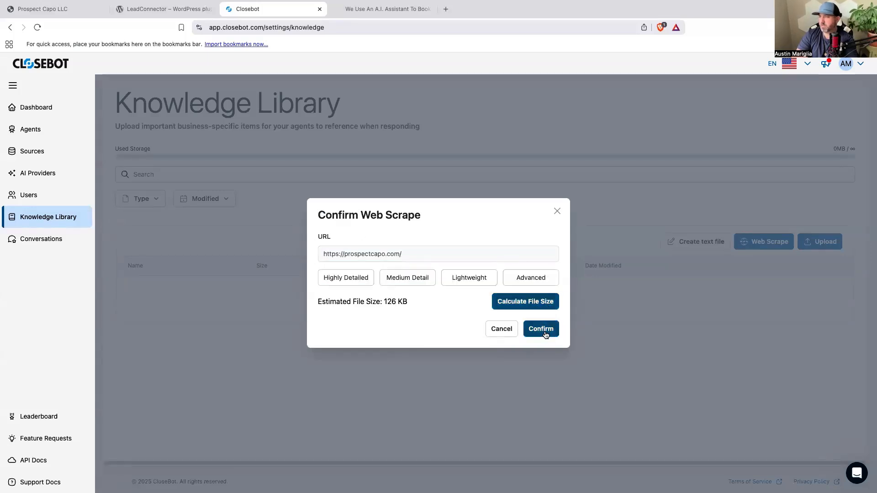
left_click(542, 332)
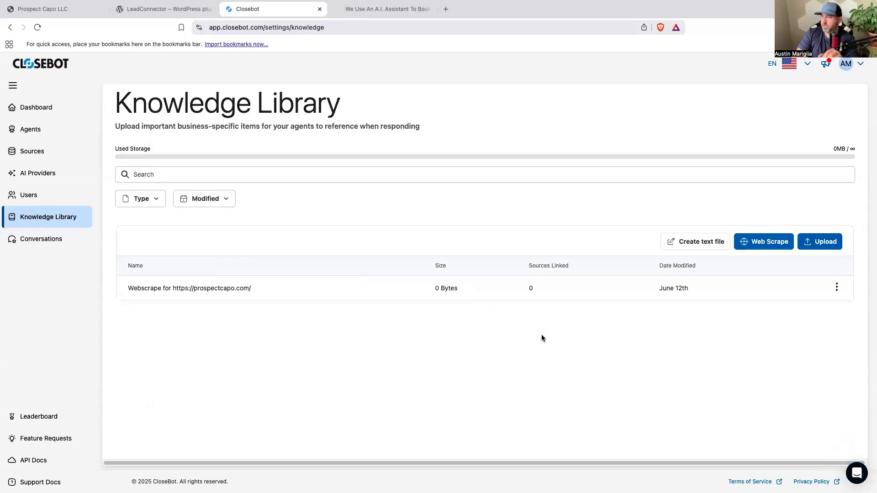
Link the prospectcapo.com web scrape to the Prospect Capo LLC source and save the connection.
left_click(836, 289)
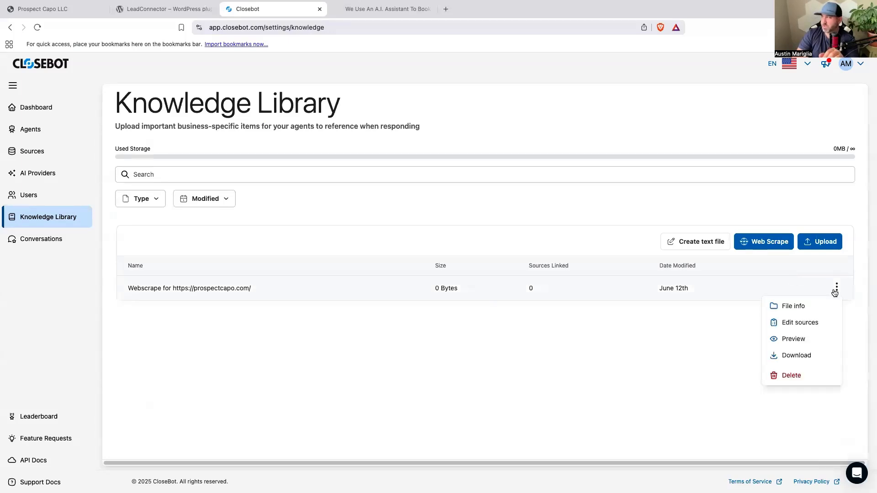
left_click(810, 324)
left_click(534, 267)
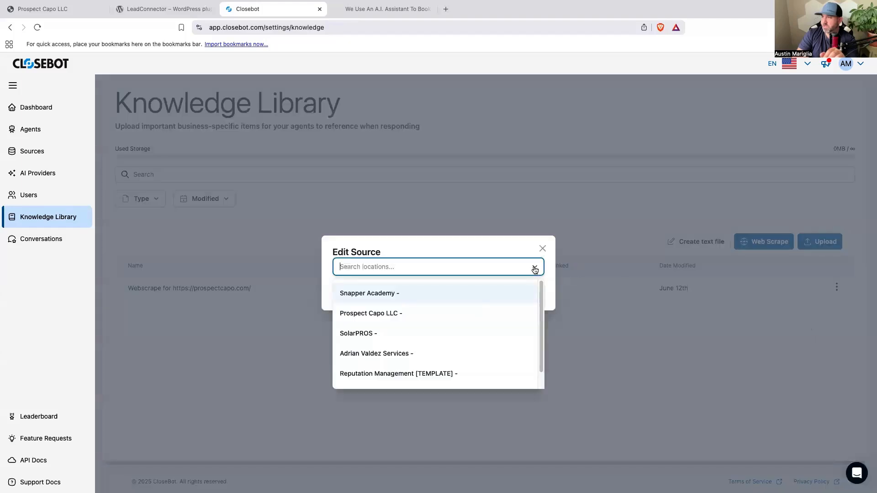
left_click(410, 319)
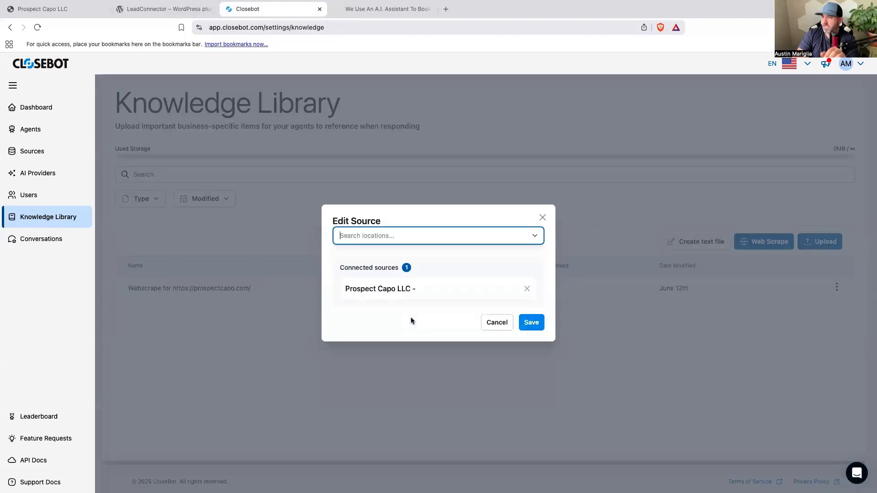
left_click(540, 324)
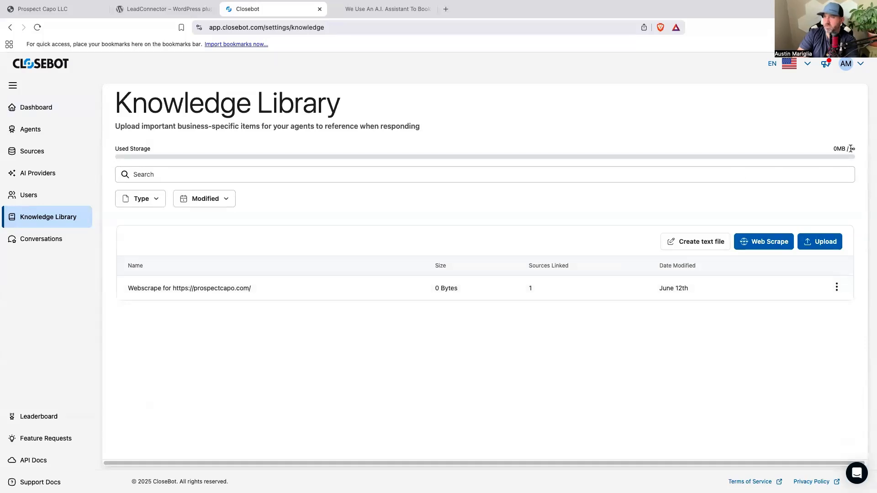
left_click(770, 246)
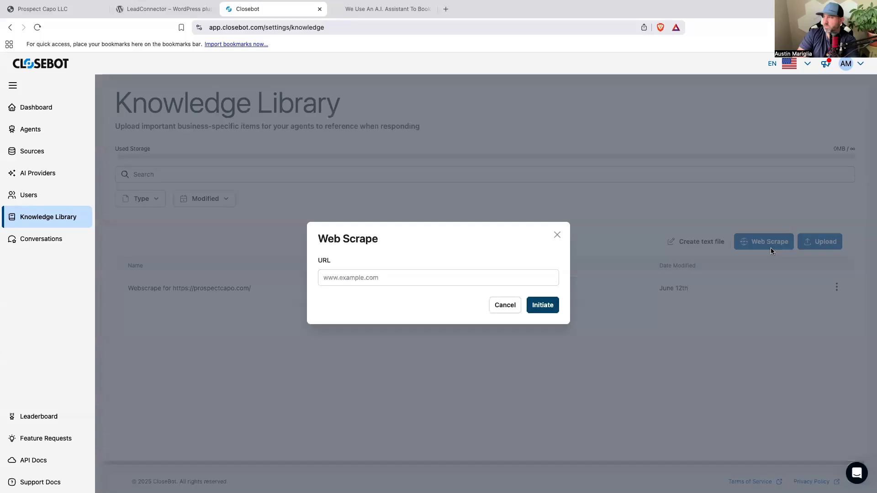
right_click(362, 278)
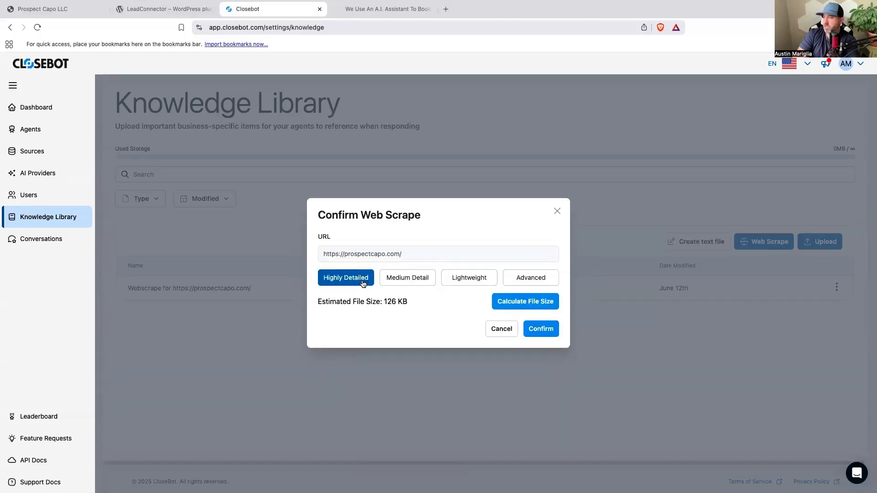
left_click(547, 333)
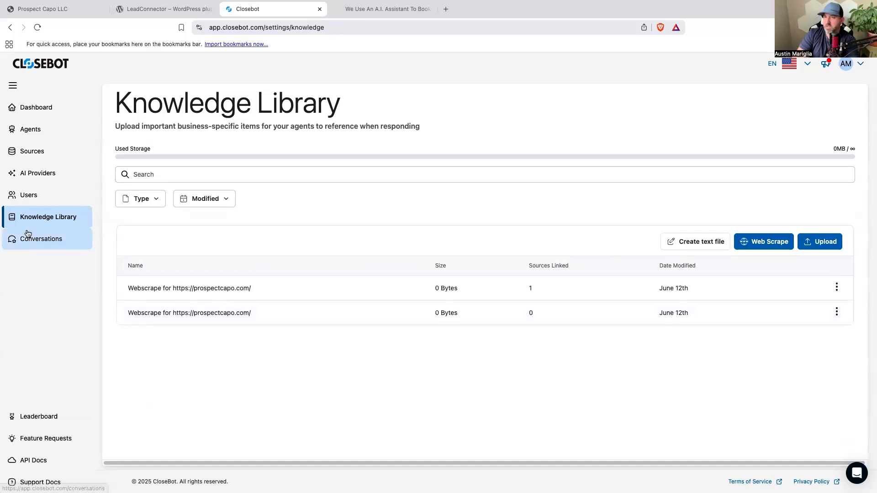
Go to the Agents page and open the Reputation Management job flow for editing.
left_click(41, 152)
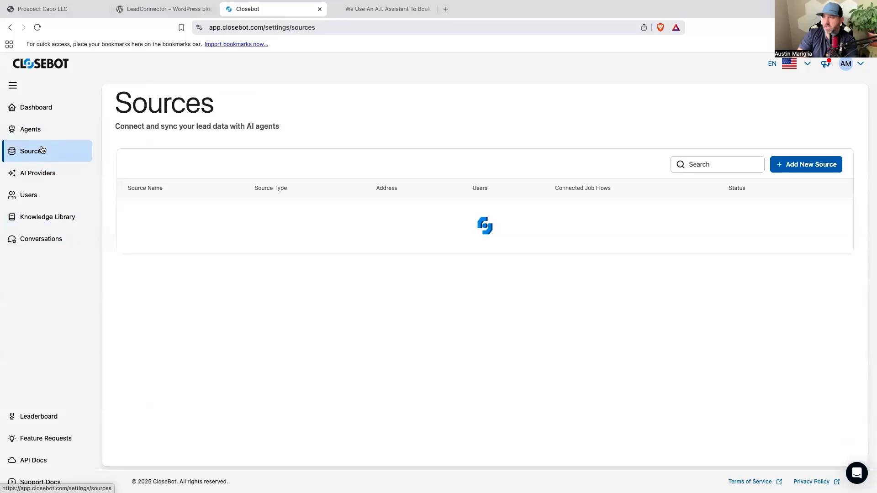
left_click(35, 131)
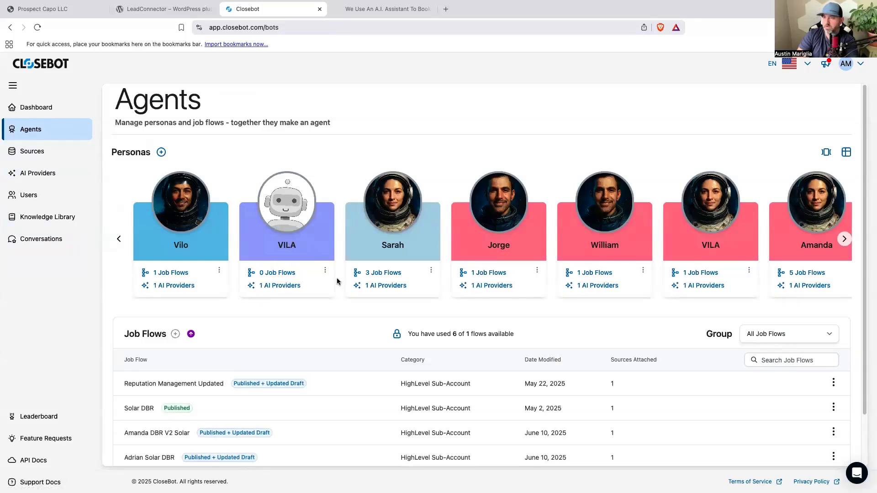
scroll(339, 281, "down", 2)
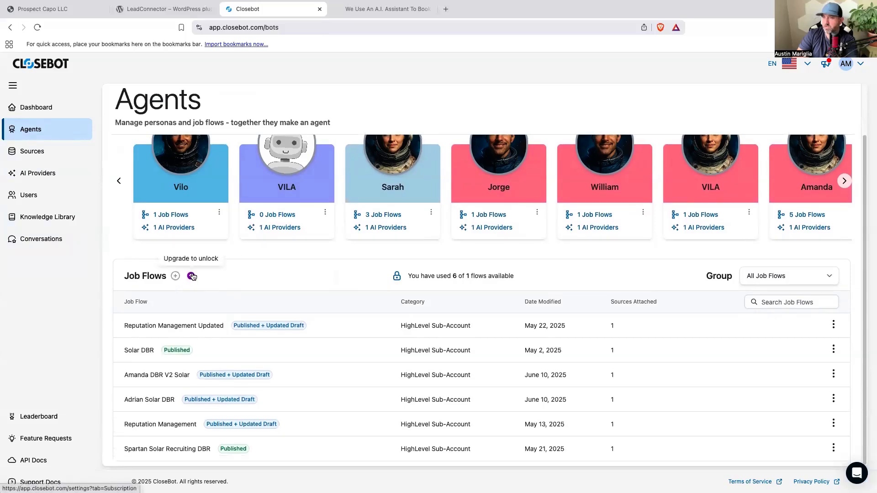
scroll(352, 281, "up", 2)
scroll(352, 281, "down", 2)
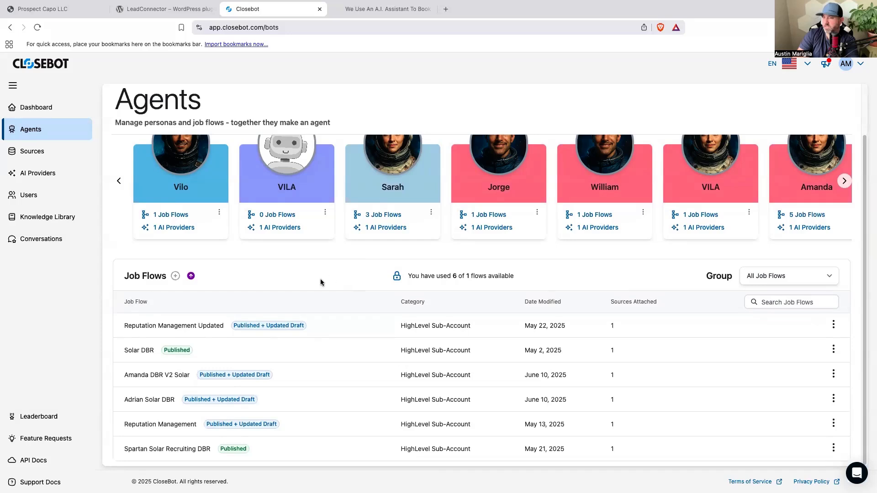
left_click(165, 423)
Delete every Statement, Switch and Conversation node from the Reputation Management workflow, leaving only the Start node.
left_click_drag(439, 374, 93, 364)
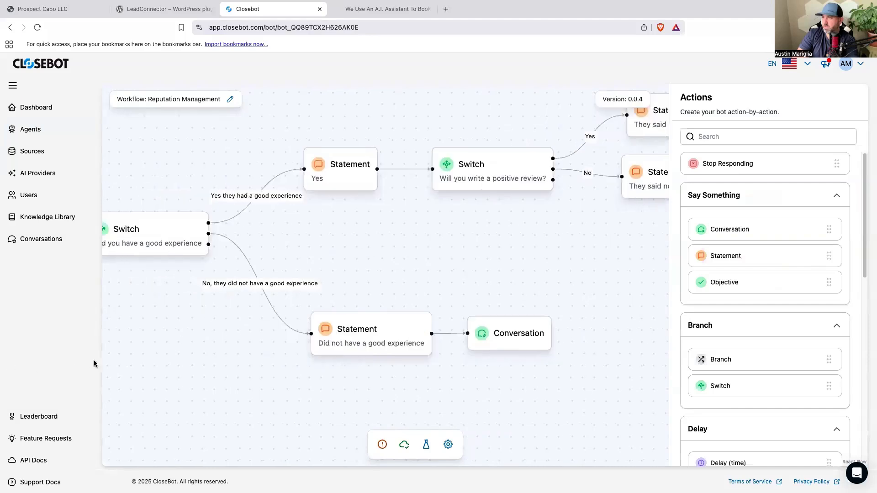
scroll(205, 347, "down", 5)
left_click_drag(219, 390, 315, 366)
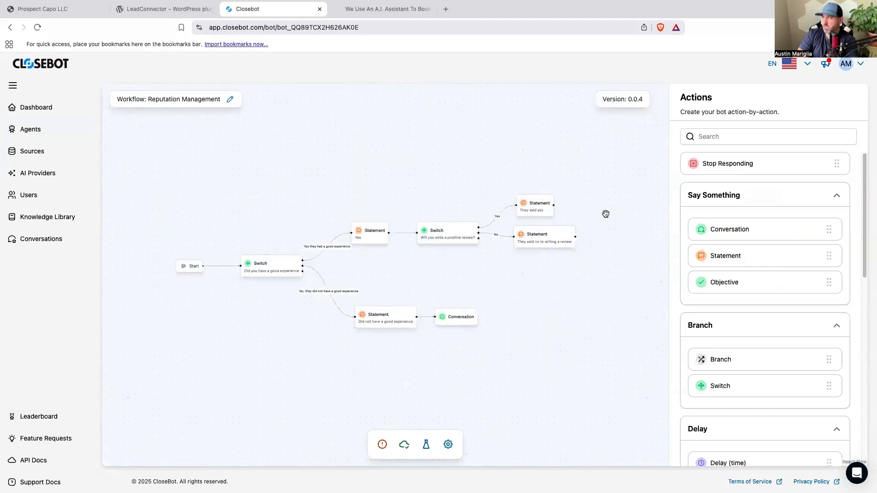
left_click(562, 244)
key("BackSpace")
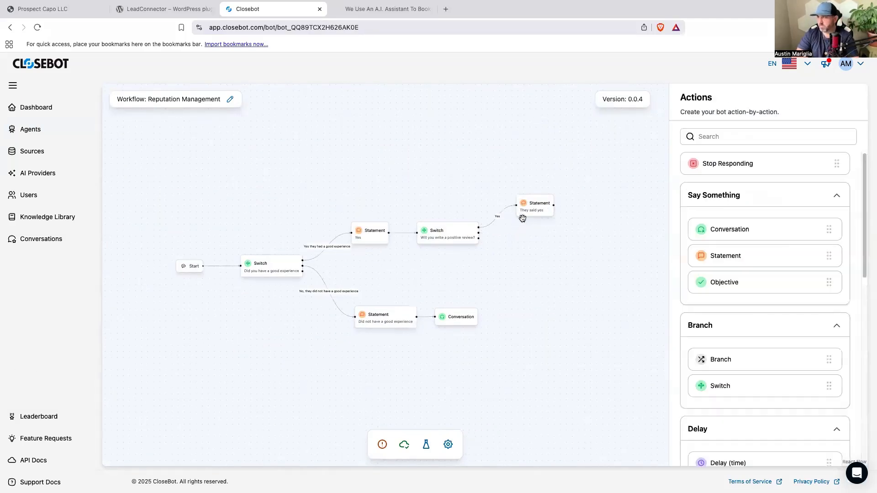
left_click(526, 211)
key("BackSpace")
left_click(452, 236)
key("BackSpace")
left_click(453, 317)
key("BackSpace")
left_click(397, 315)
key("BackSpace")
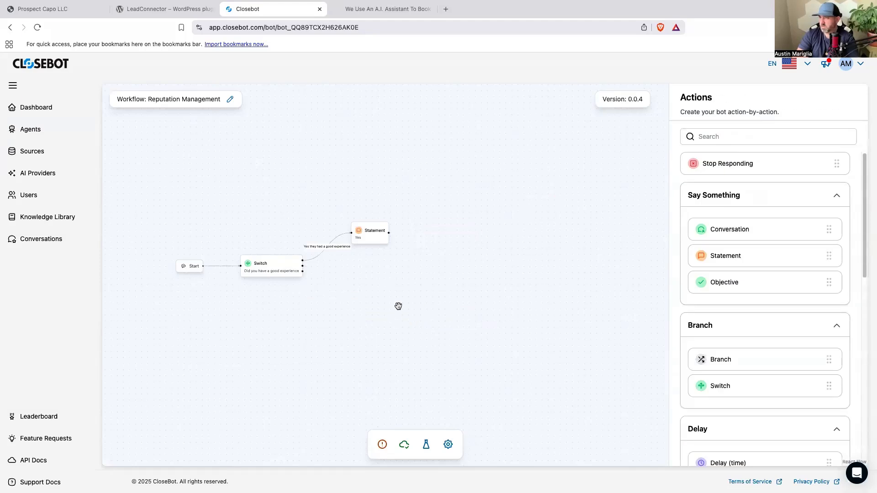
left_click(377, 246)
key("BackSpace")
left_click(269, 272)
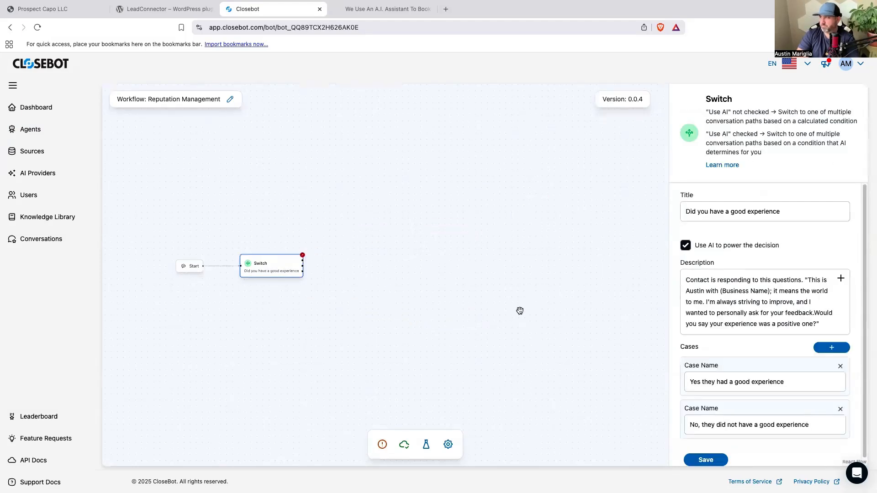
left_click(328, 251)
key("BackSpace")
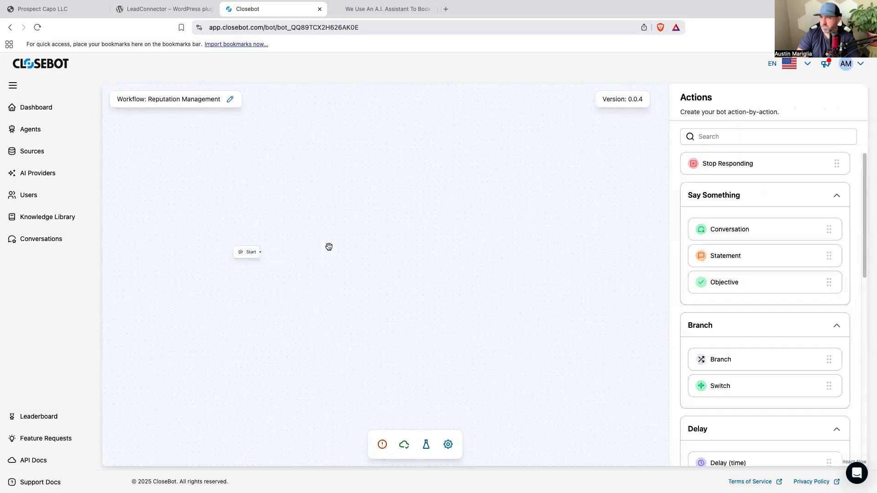
Rename the workflow to "A.i. Powered Chat Widget" and publish the bot.
left_click(230, 98)
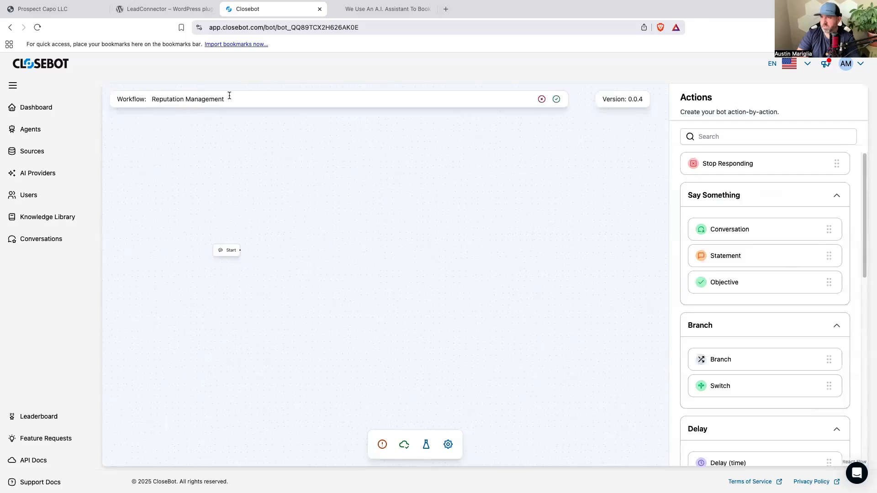
left_click_drag(231, 97, 150, 104)
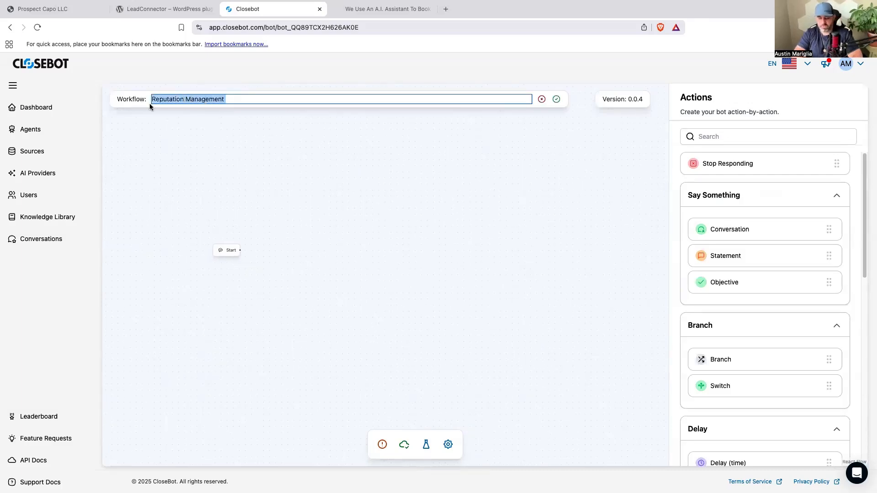
type("A.i. Powere")
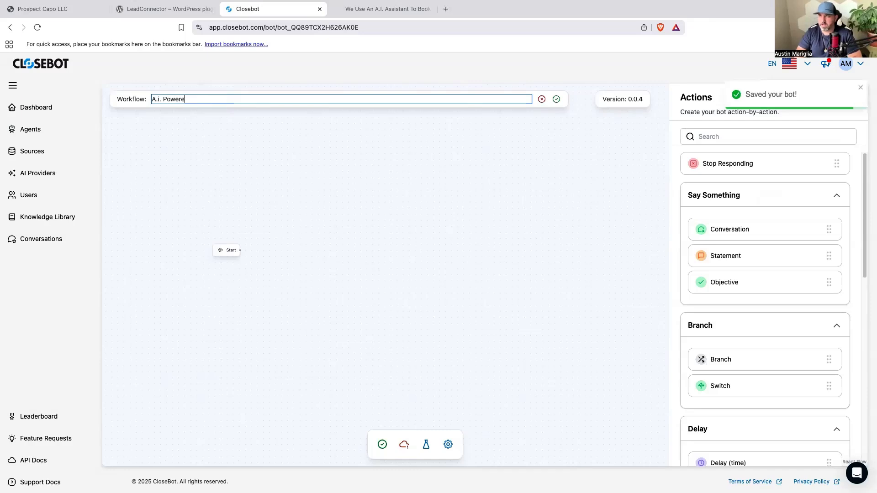
type("d Chat Widget")
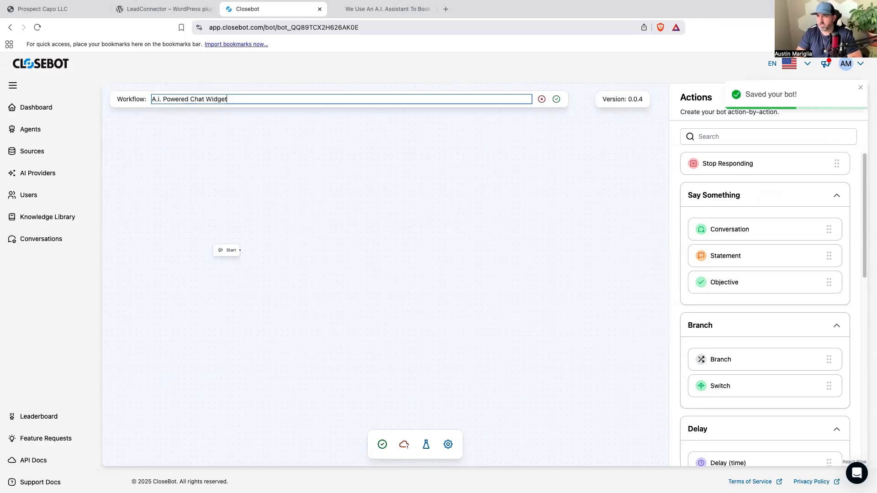
left_click(382, 444)
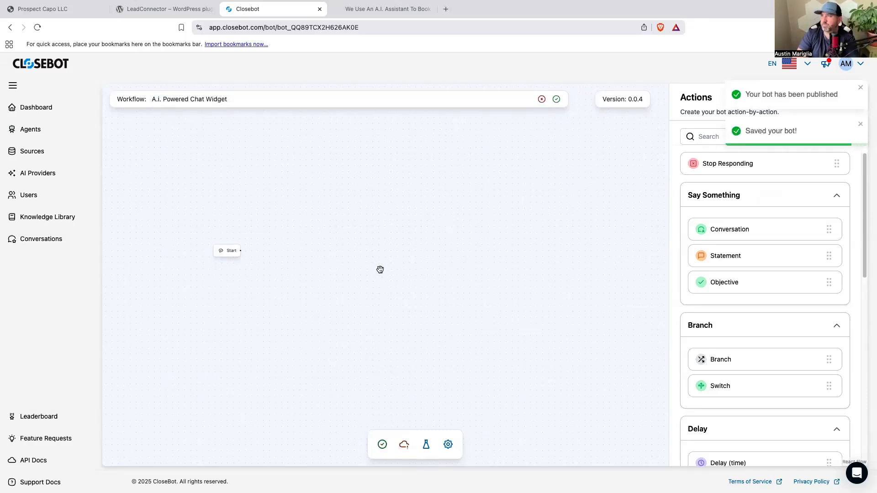
Add an Objective node beside the Start node and connect Start to it.
left_click_drag(457, 328, 388, 327)
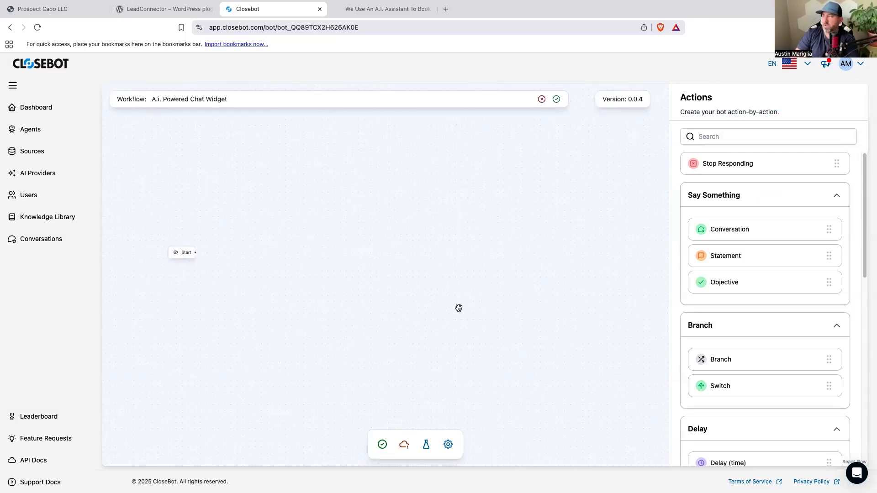
left_click_drag(783, 282, 248, 252)
left_click_drag(195, 253, 241, 256)
Enter "Determine which service the person chatting is interested in" as the Objective's title and reuse the same text as its short description.
left_click(719, 227)
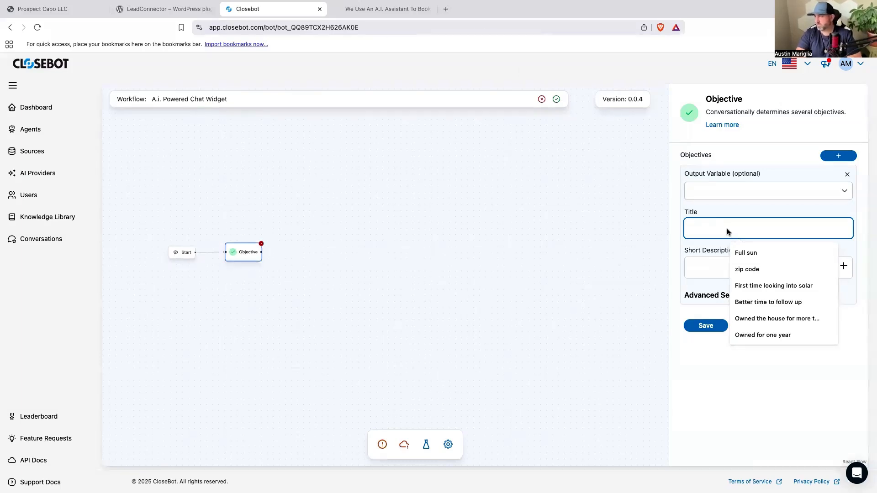
type("De")
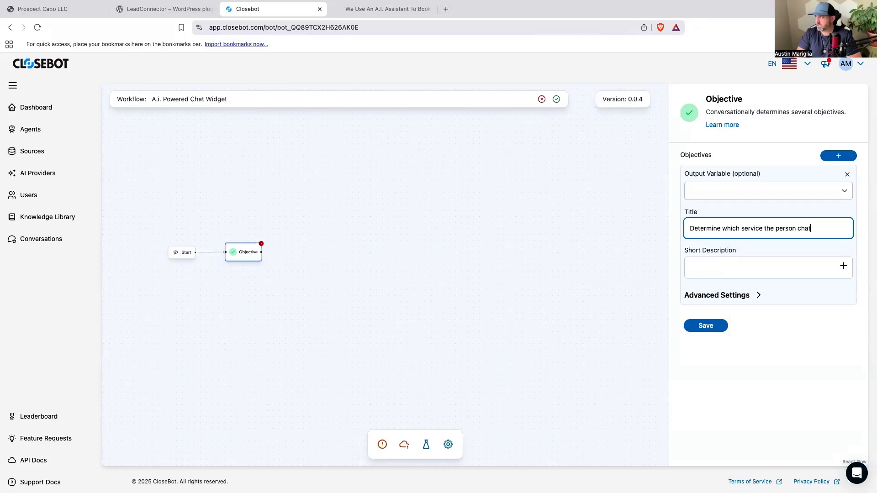
type("ene")
key("BackSpace")
key("BackSpace")
type("ntere")
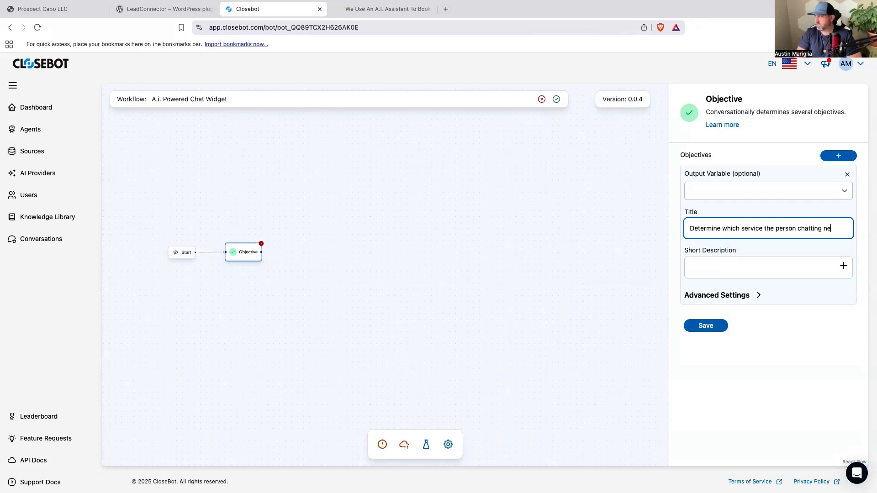
type("sted in")
triple_click(736, 228)
right_click(736, 229)
left_click(662, 300)
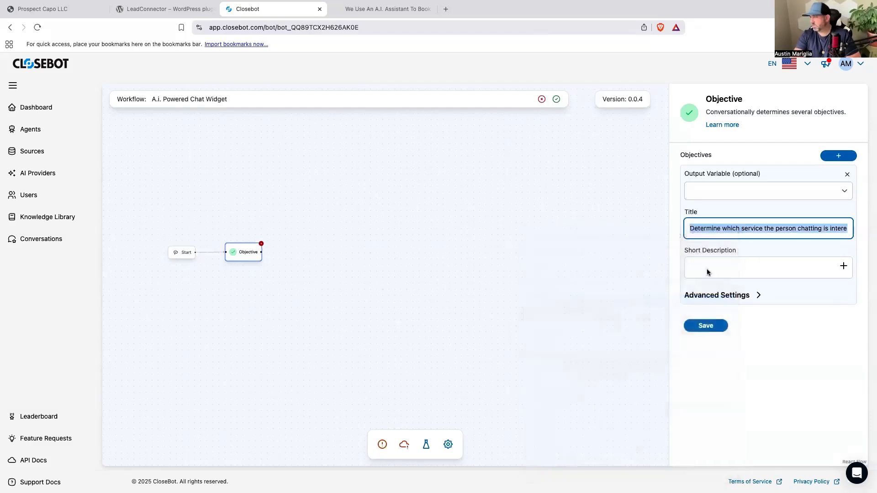
left_click(706, 268)
key("super+v")
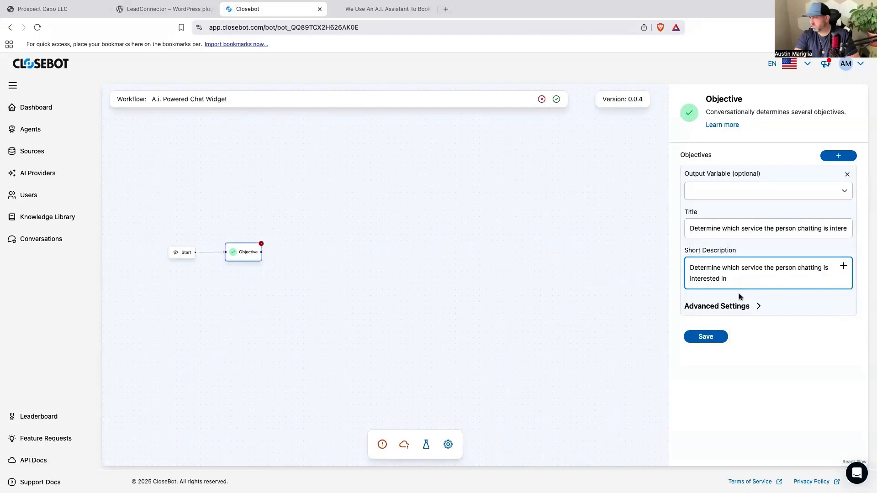
Set the service Objective's Max Attempts to 2 in its advanced settings and save the node.
left_click(751, 307)
left_click_drag(709, 373, 678, 369)
type("2")
scroll(733, 353, "down", 1)
scroll(734, 356, "down", 3)
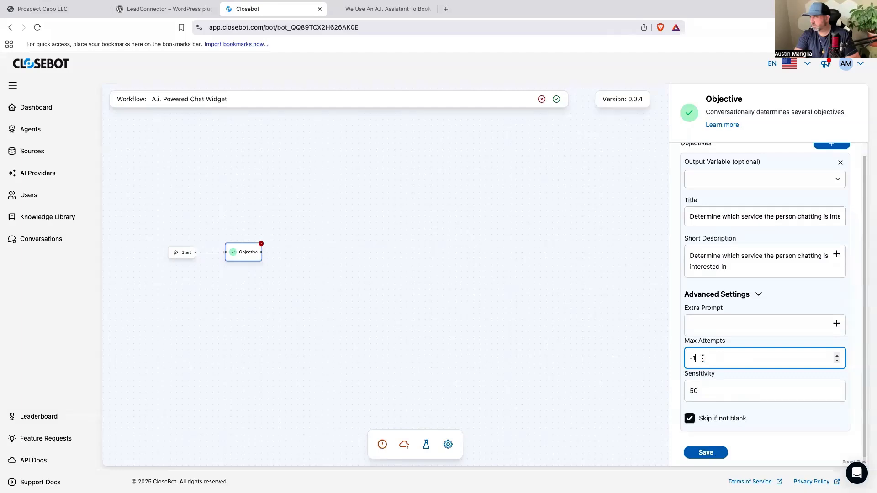
type("2")
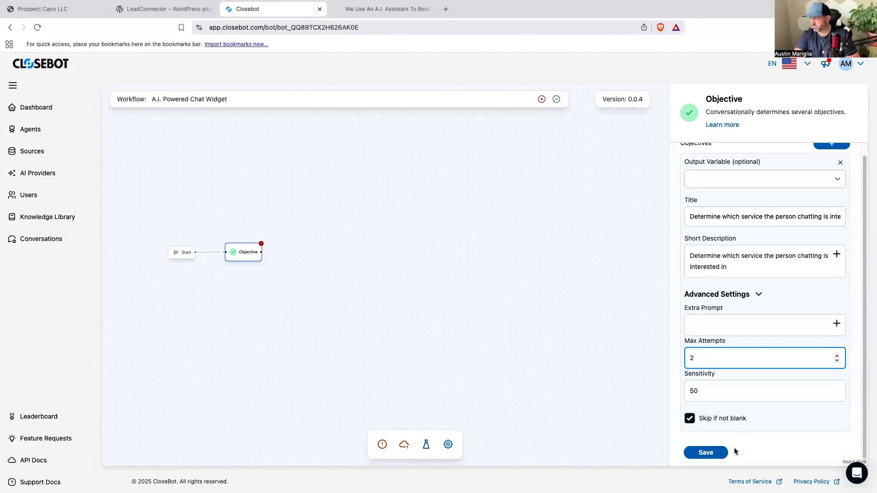
left_click(720, 456)
left_click_drag(247, 252, 288, 253)
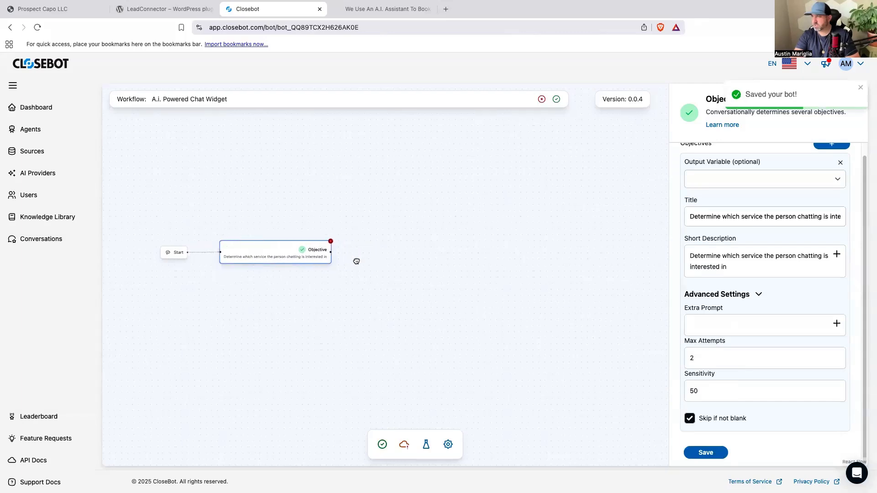
left_click(859, 86)
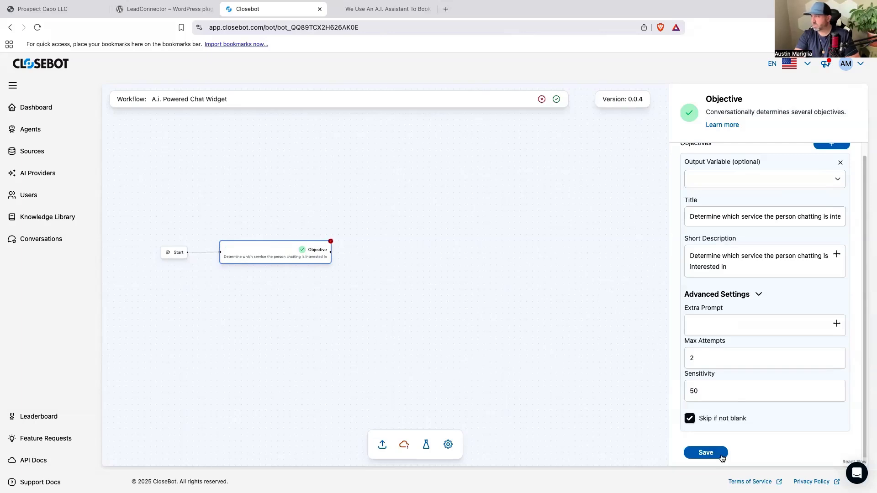
left_click(705, 453)
left_click(589, 335)
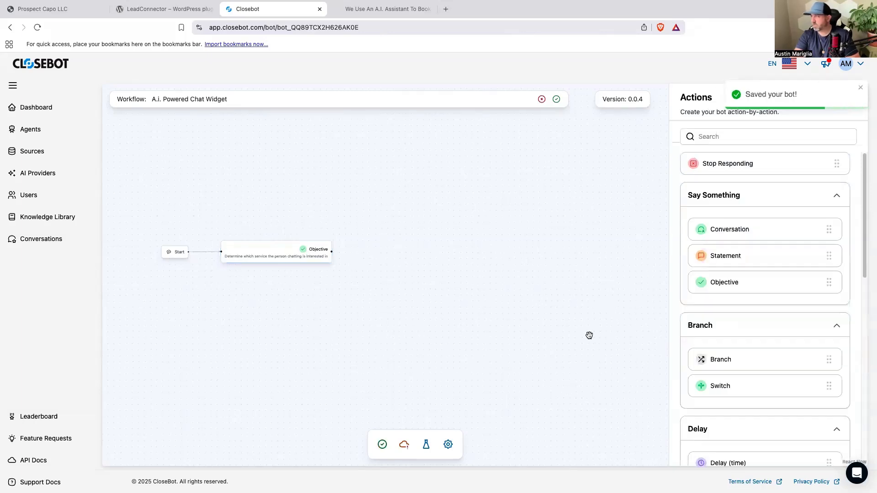
Add a second Objective connected after the service one, choose First Name (contact.first_name) as its output variable and save it.
left_click_drag(724, 282, 389, 248)
left_click(836, 155)
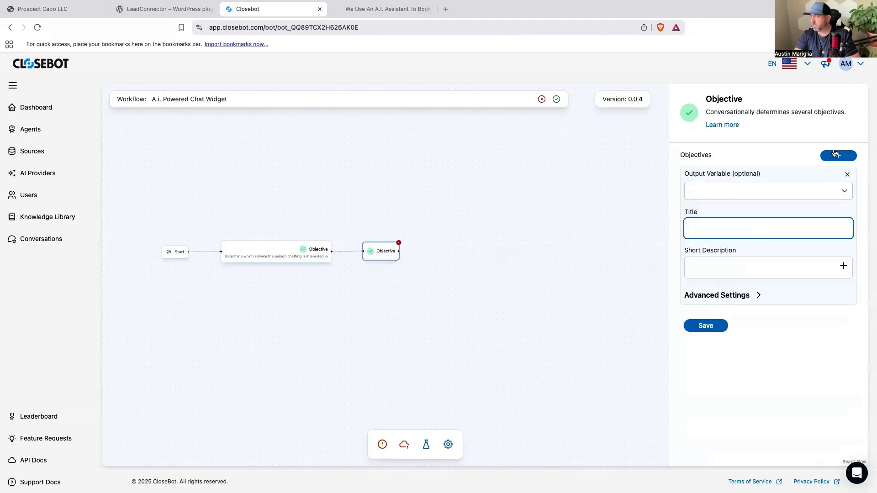
left_click(799, 186)
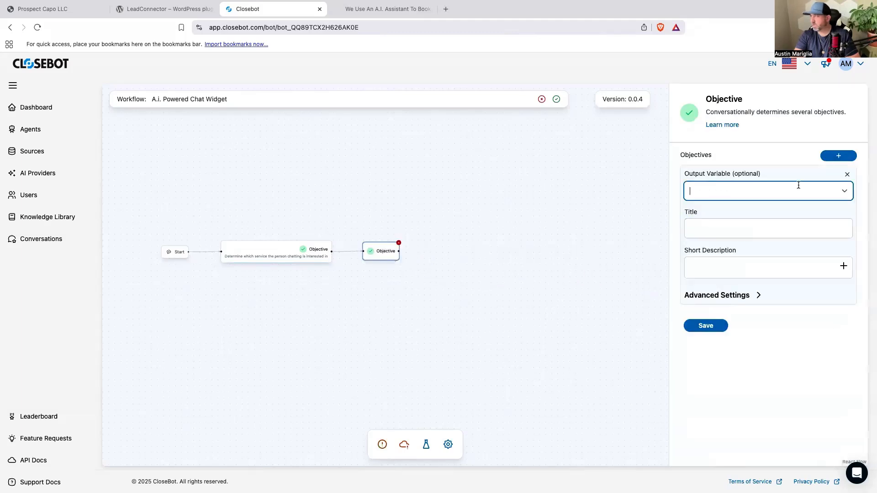
left_click(844, 191)
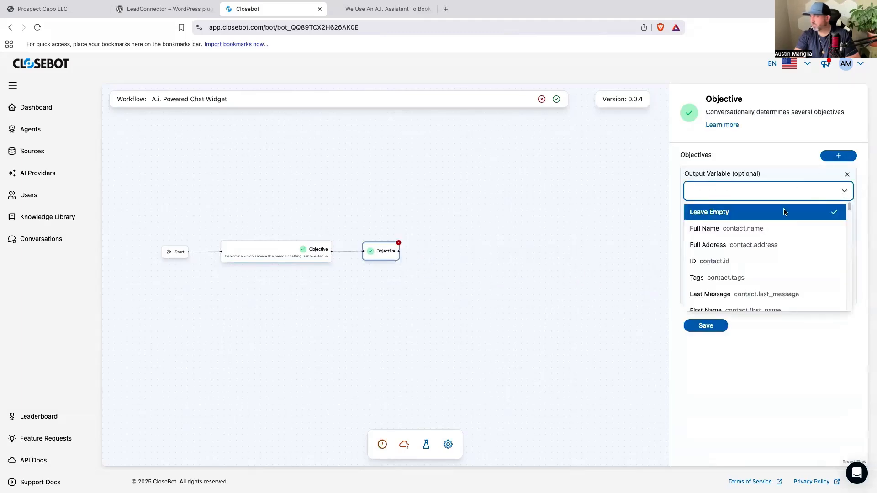
left_click(769, 228)
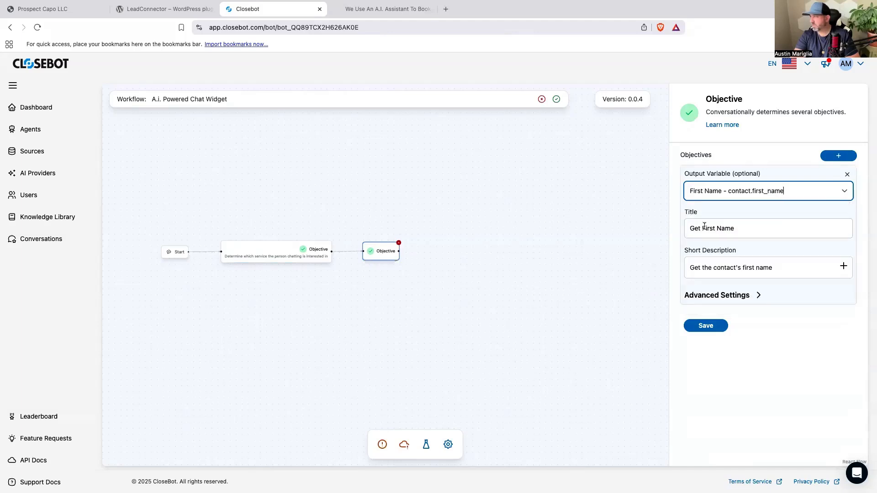
left_click(702, 327)
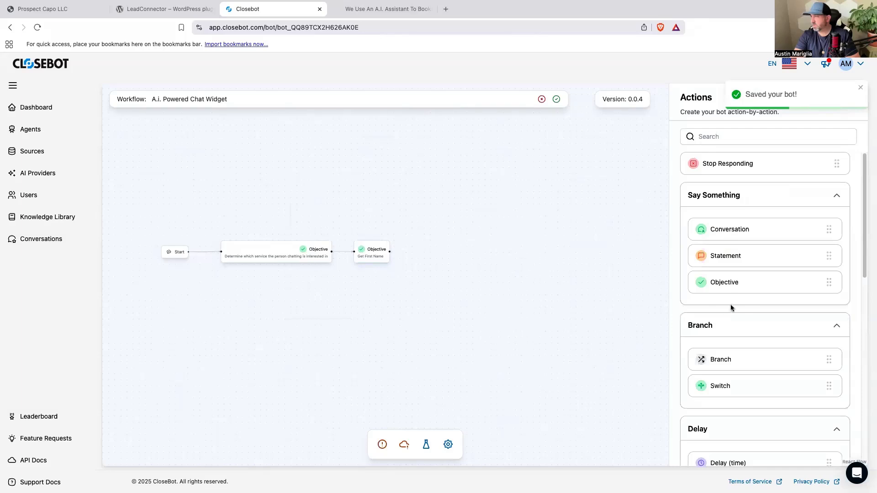
Add a third Objective node connected after the Get First Name one and start a new objective entry in it.
left_click_drag(748, 290, 443, 250)
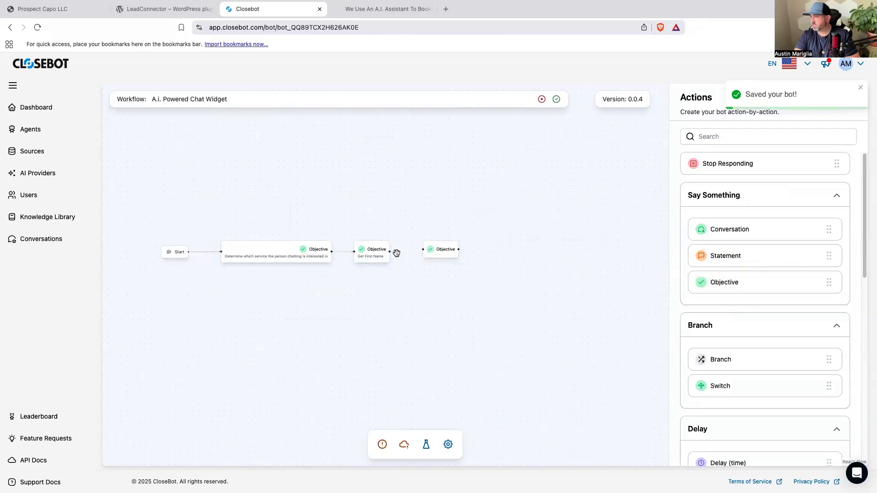
left_click_drag(389, 251, 427, 253)
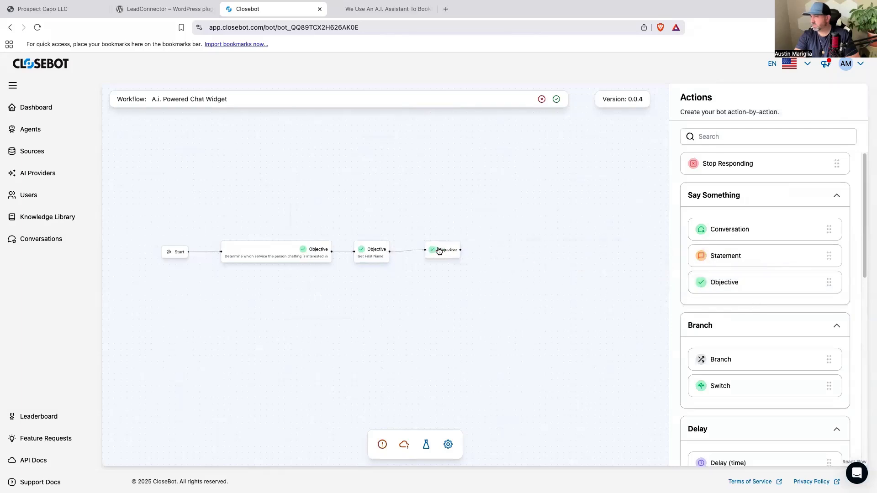
left_click(438, 251)
left_click(852, 156)
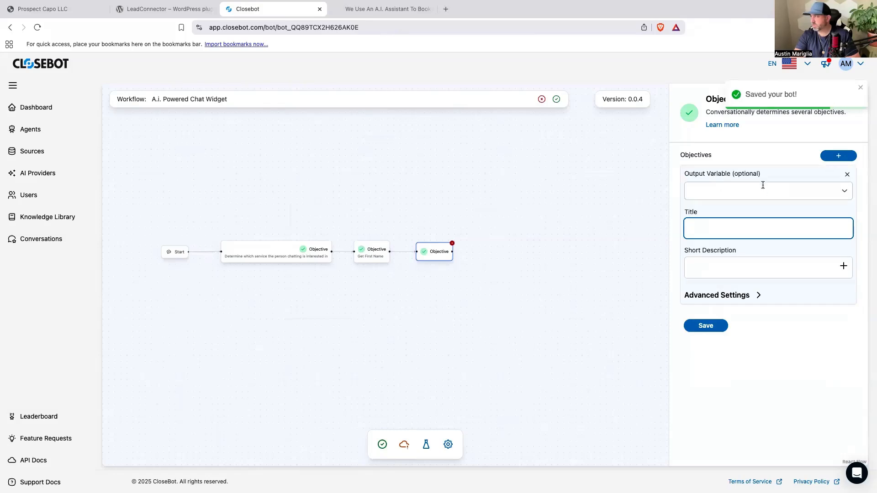
Title the new objective "gather more details" and enter "gather more details about their project" as its short description.
type("gather more")
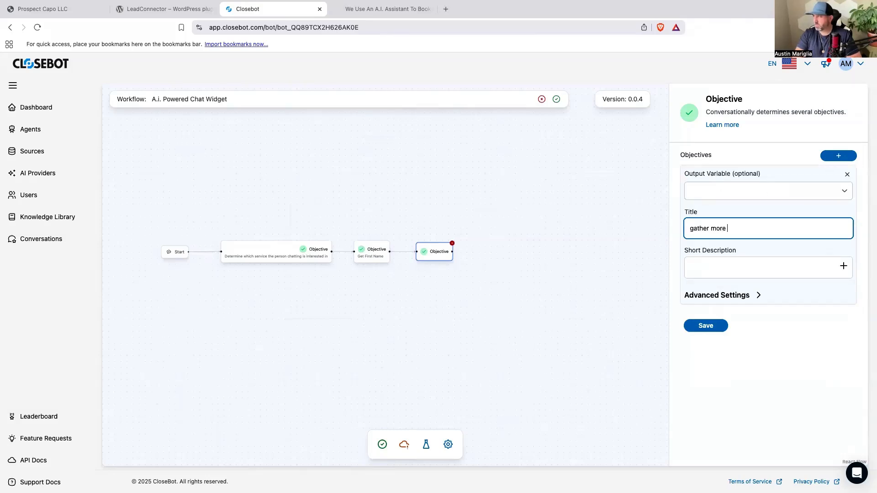
type(" details")
key("Tab")
type("gather mo")
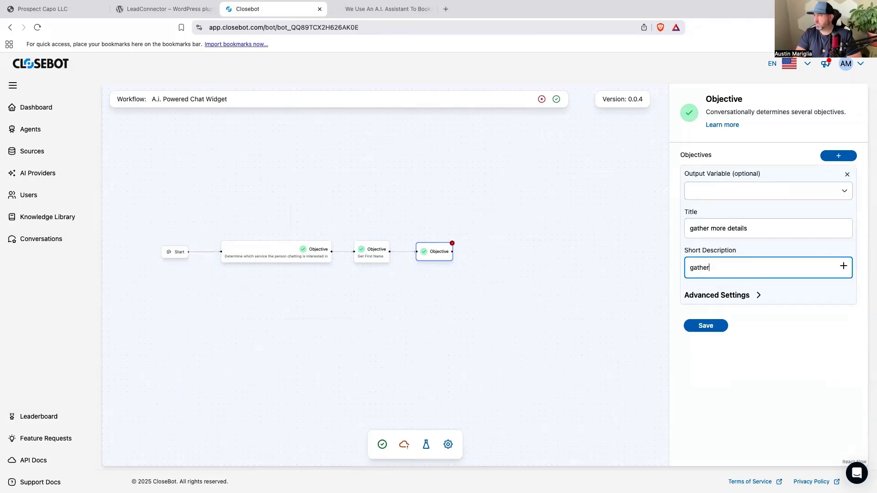
type("re details about their projhec")
key("BackSpace")
key("BackSpace")
key("BackSpace")
type("ect")
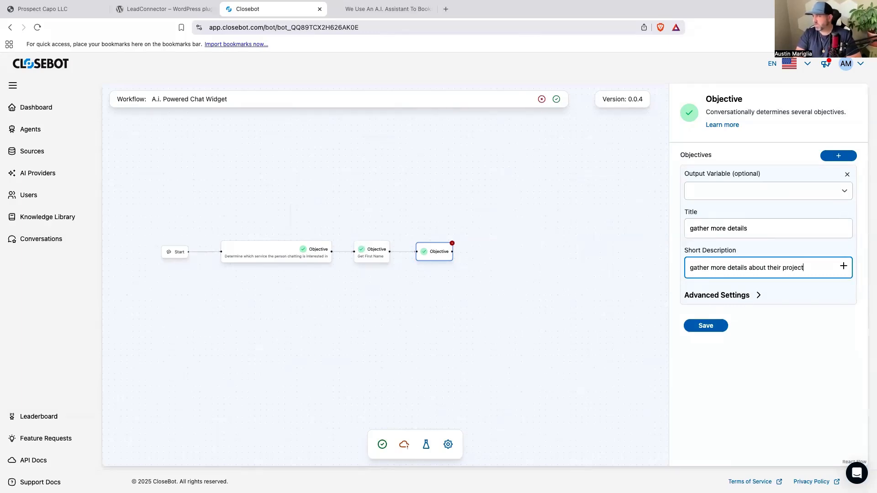
Choose the "Describe your ideal work environment" contact field as the output variable of the details objective.
left_click(844, 191)
scroll(798, 258, "down", 10)
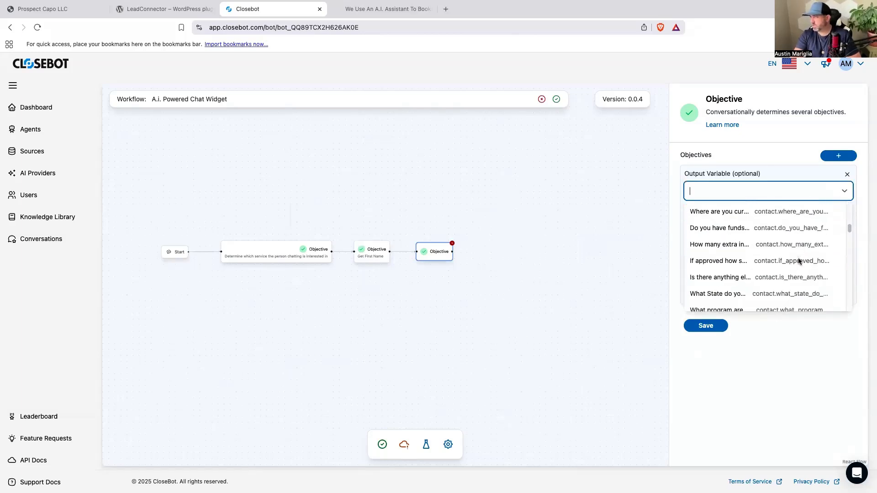
scroll(799, 261, "down", 5)
scroll(799, 263, "down", 3)
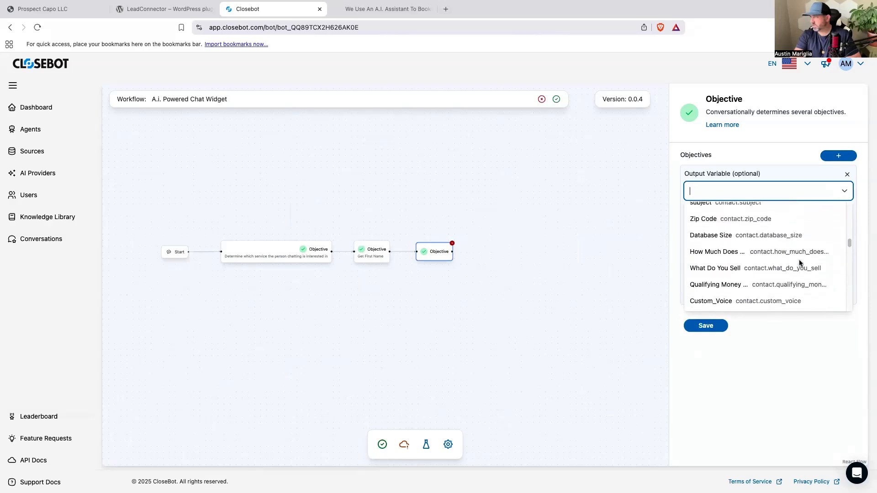
scroll(803, 261, "down", 5)
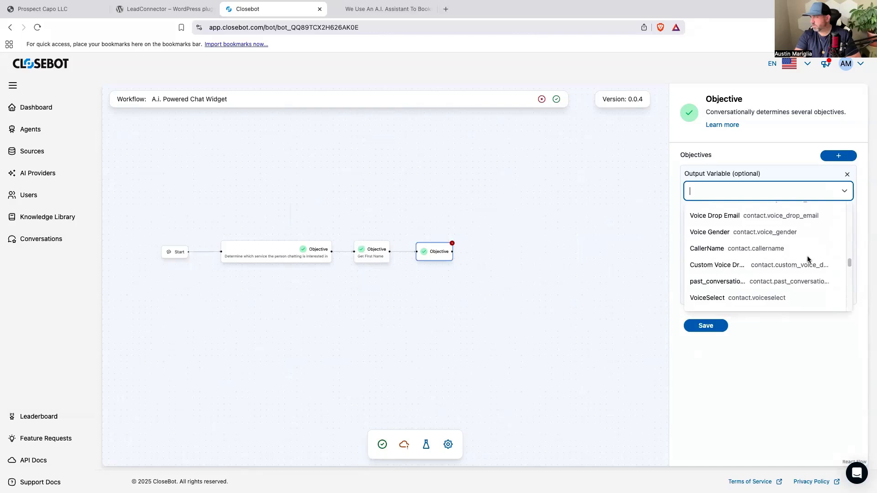
scroll(807, 259, "down", 5)
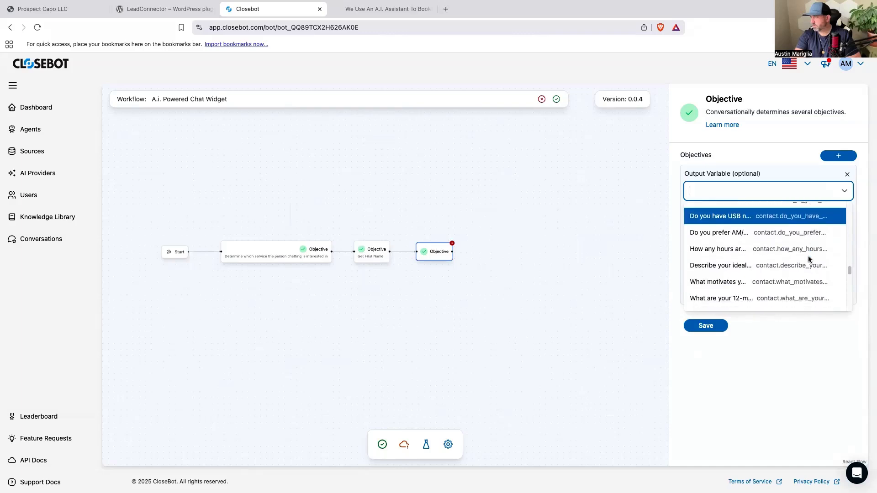
scroll(809, 258, "down", 2)
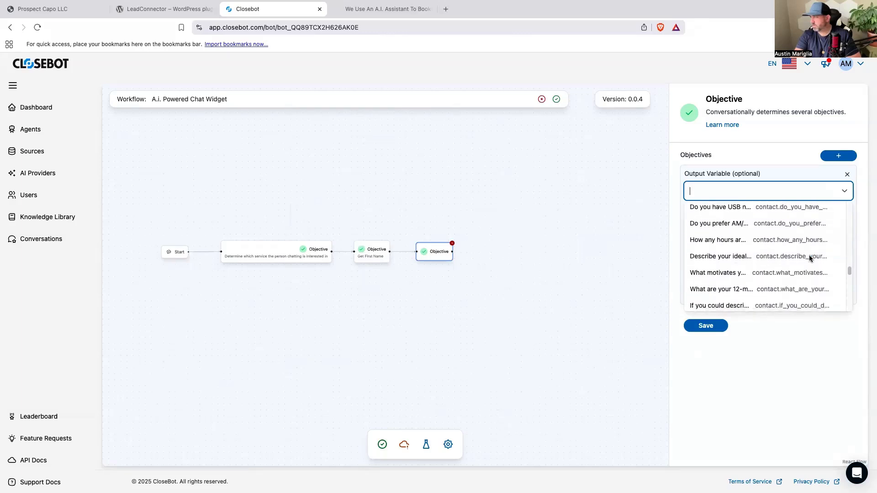
left_click(804, 255)
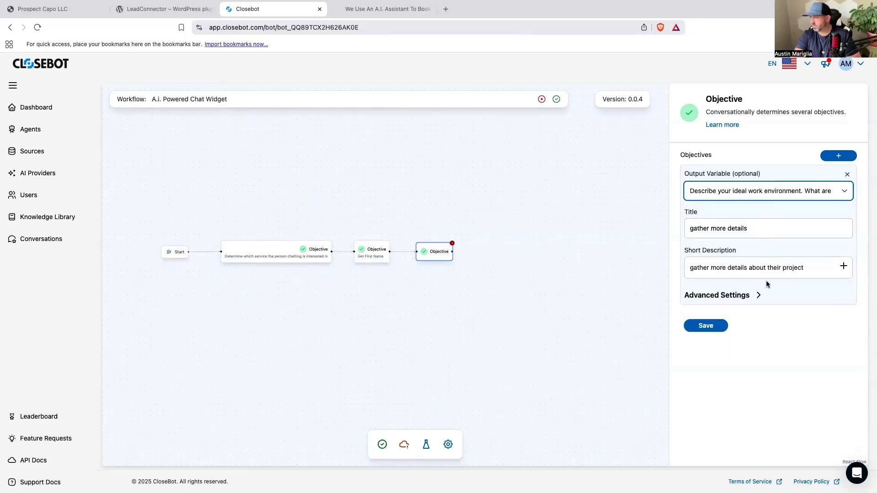
Set the details objective's Max Attempts to 1 in its advanced settings and save the node.
left_click(762, 295)
double_click(714, 362)
type("1")
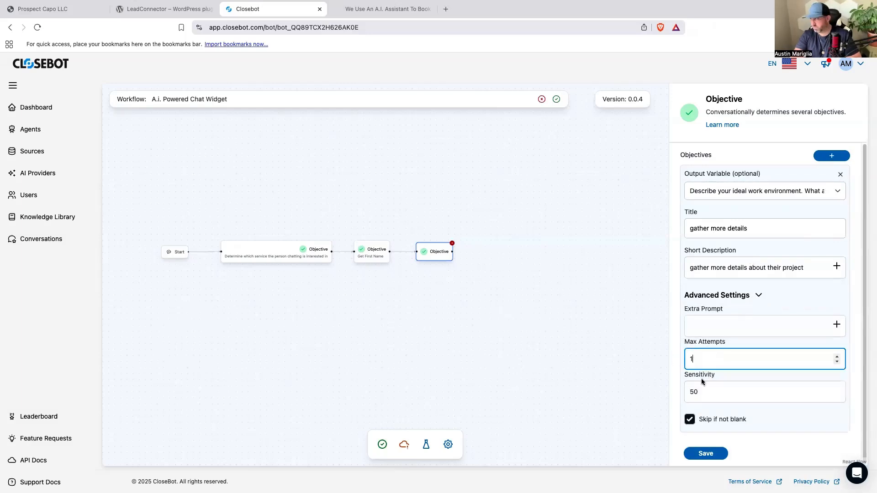
left_click(705, 454)
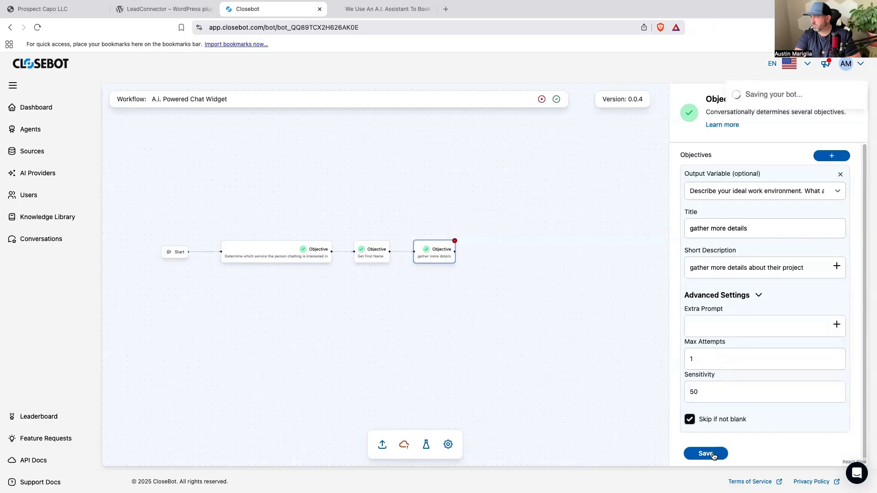
left_click(513, 274)
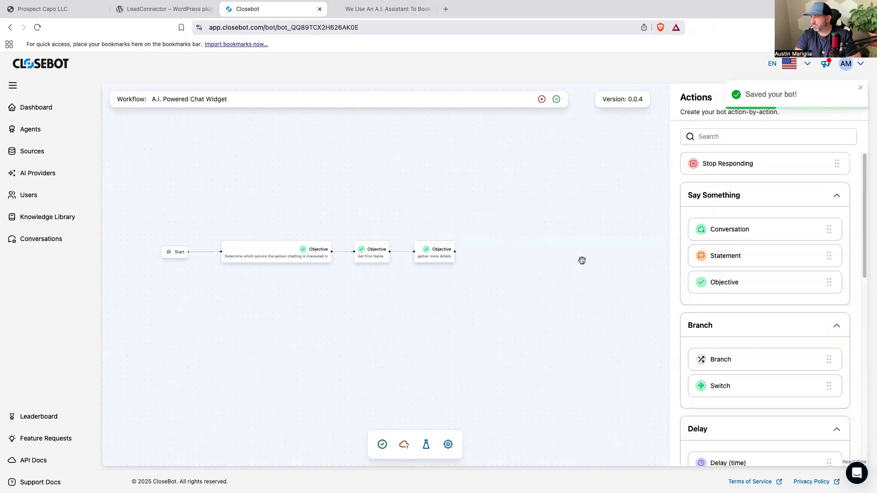
Add a connected fourth Objective with output variable Email (contact.email) and description "Get the contact's email just incase we get disconnected".
left_click_drag(727, 285, 508, 251)
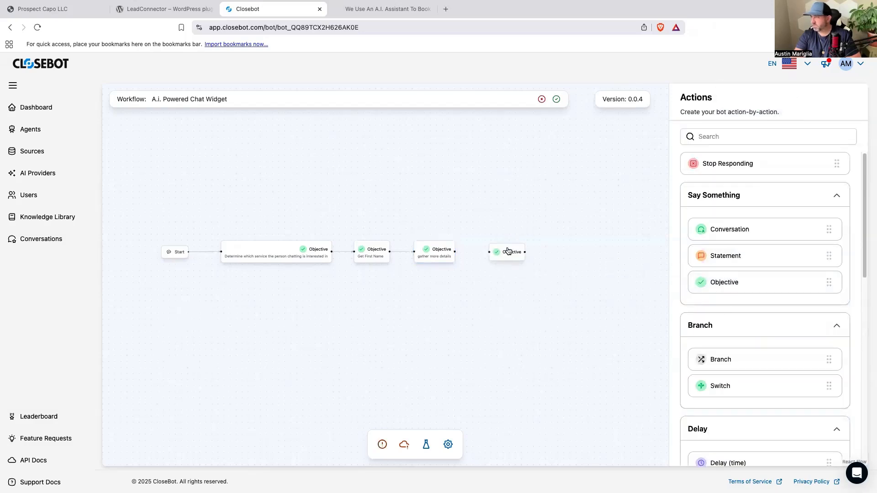
left_click_drag(454, 250, 487, 252)
left_click(518, 257)
left_click(760, 267)
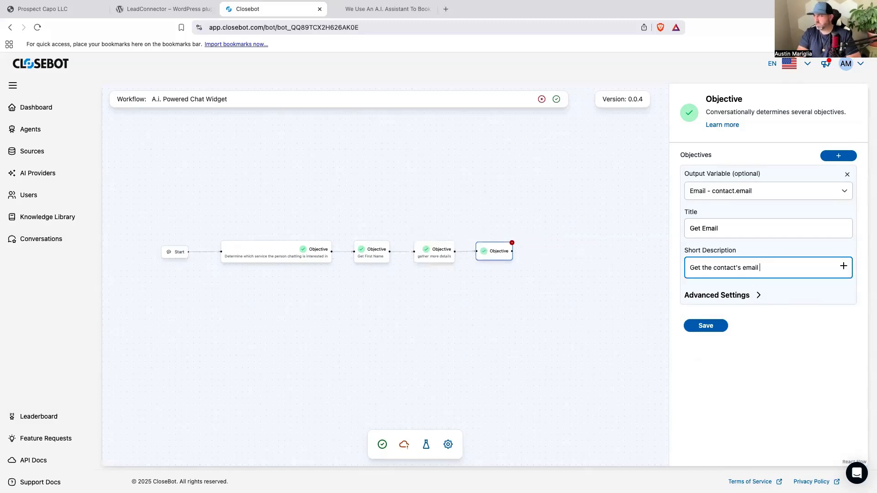
type("just incase we get disconnected")
Set the Get Email objective's Max Attempts to 2 in its advanced settings and save the node.
left_click(758, 306)
double_click(691, 369)
scroll(731, 413, "down", 1)
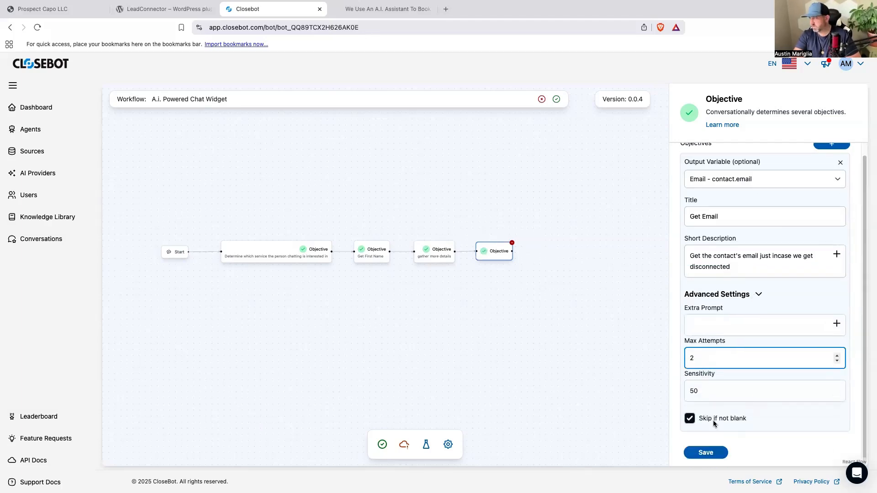
left_click(705, 453)
left_click(619, 383)
Add a GHL Booking node connected after the Get Email objective and choose the Prospect Capo Booking calendar.
scroll(785, 402, "down", 6)
left_click_drag(736, 367, 553, 254)
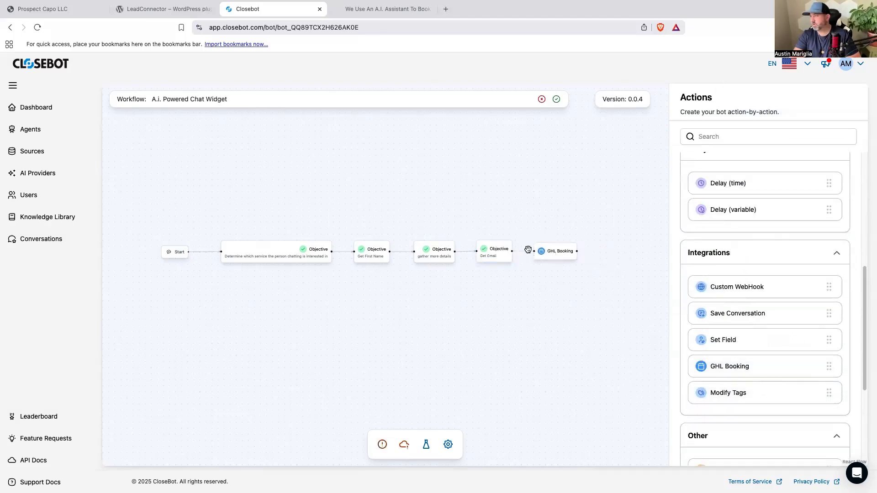
left_click(552, 251)
left_click(761, 284)
Enter "Let them know the best way to get them details is to book a call." as the booking node's short description.
left_click(741, 198)
type("Let eh")
key("BackSpace")
key("BackSpace")
type("them kno")
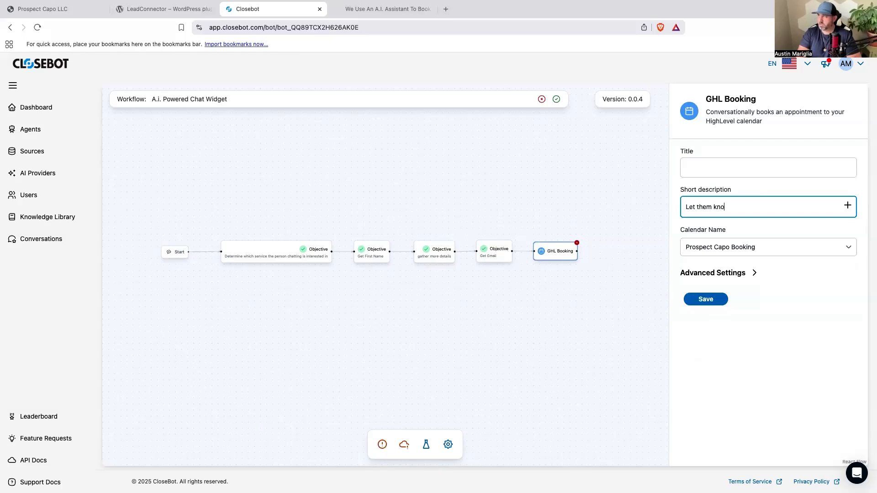
type("w the best way to get them details is to book a call")
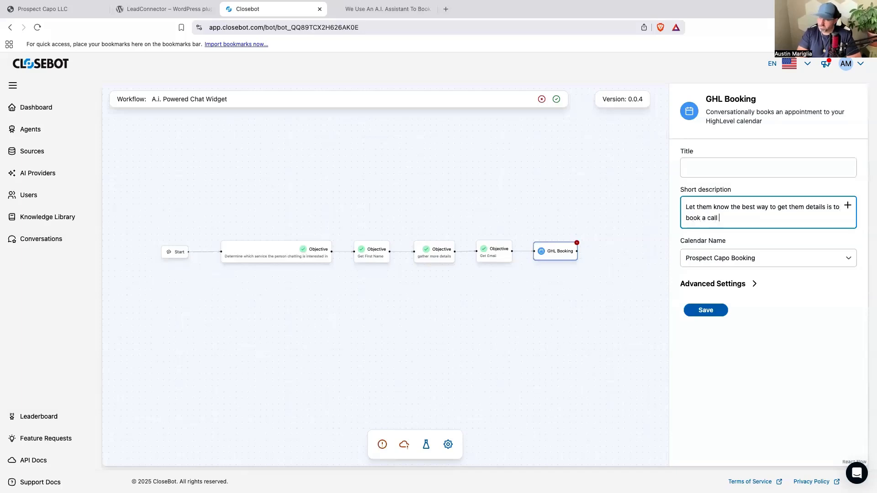
key("BackSpace")
type(".")
Title the booking node "Book the appointment" and save it.
left_click(731, 167)
type("Book the appointment")
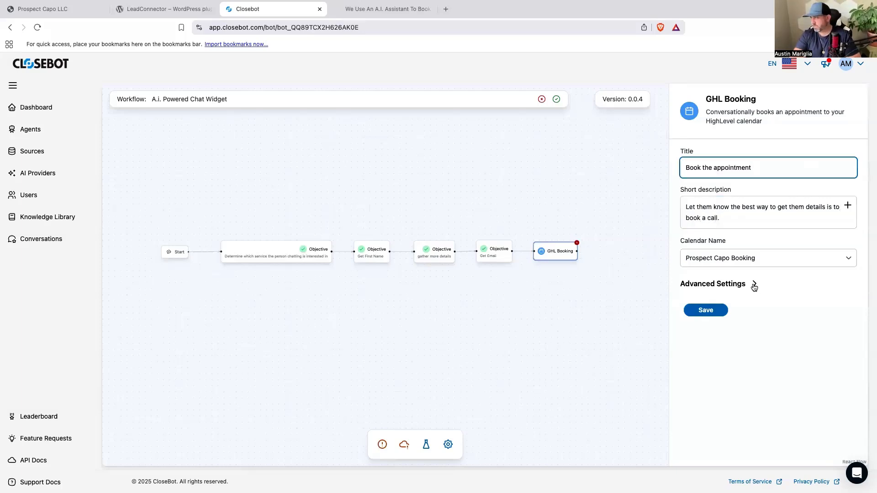
left_click(753, 283)
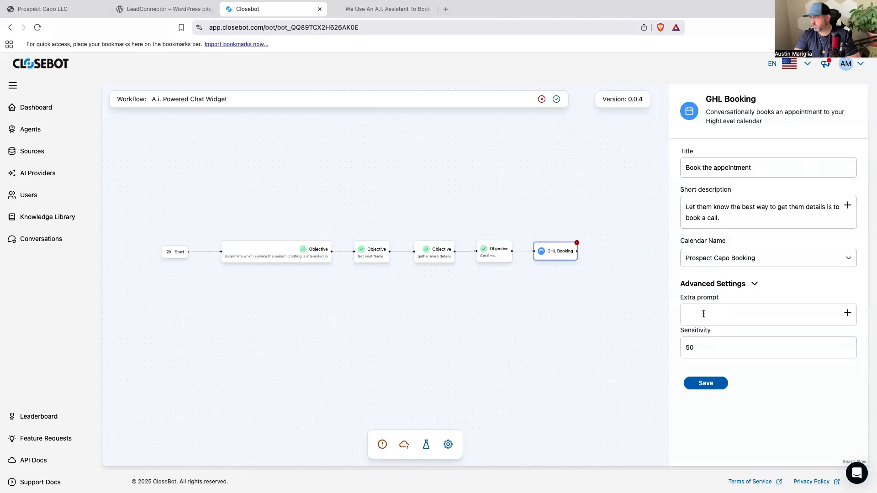
left_click(707, 383)
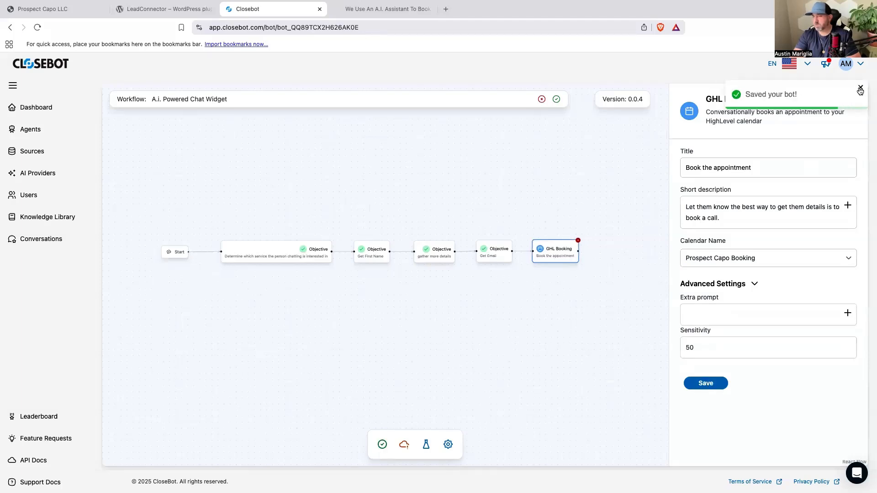
Save the whole job flow and publish the bot.
left_click(383, 445)
left_click(405, 445)
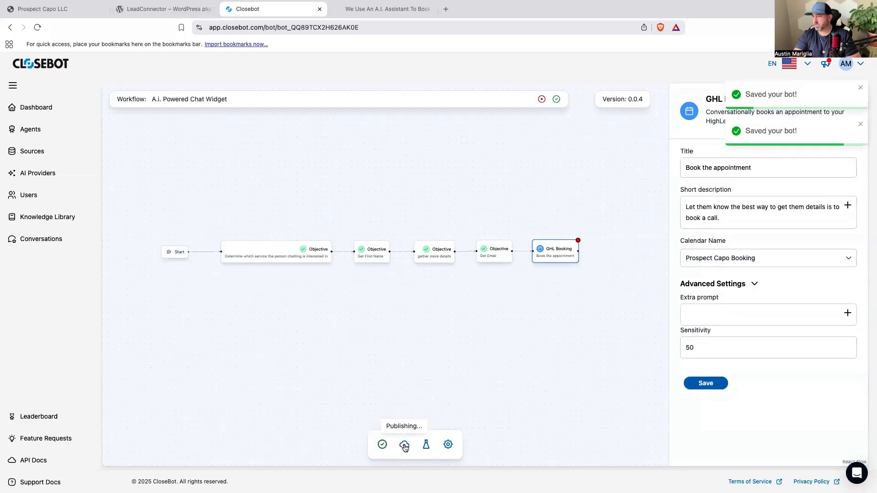
Assign the VILA persona with the robot avatar to the job flow in its settings and save.
left_click(448, 444)
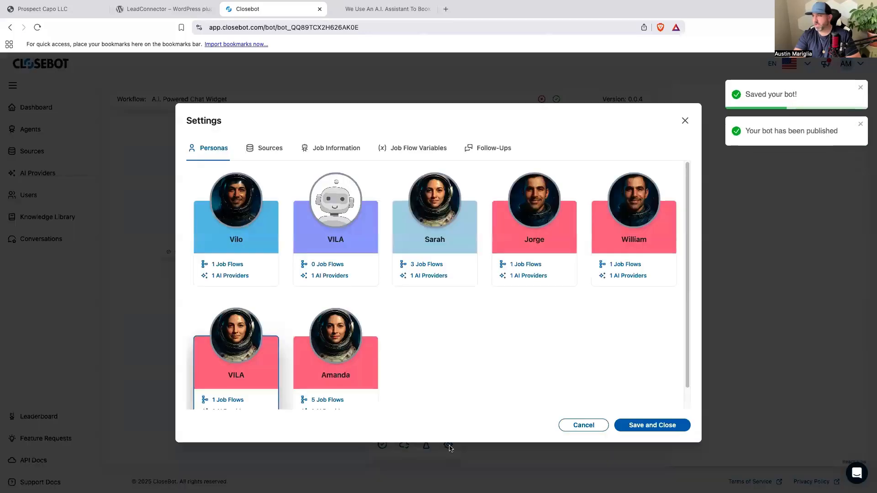
left_click(320, 254)
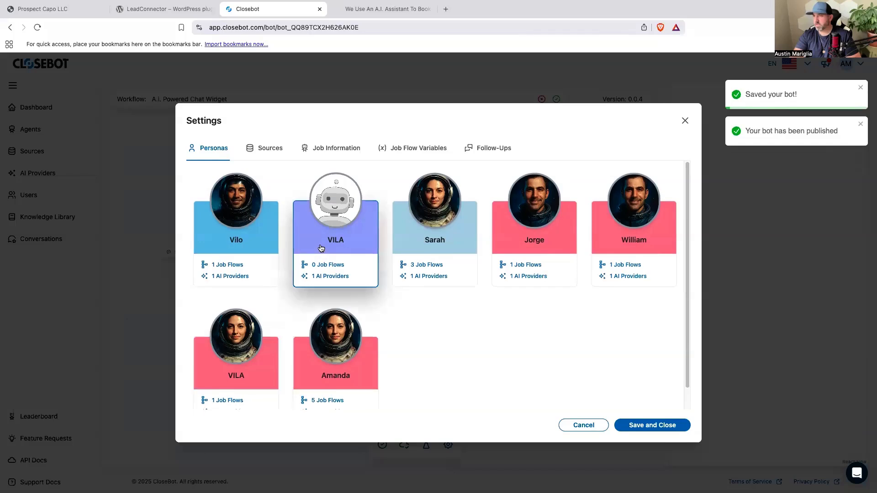
left_click(634, 428)
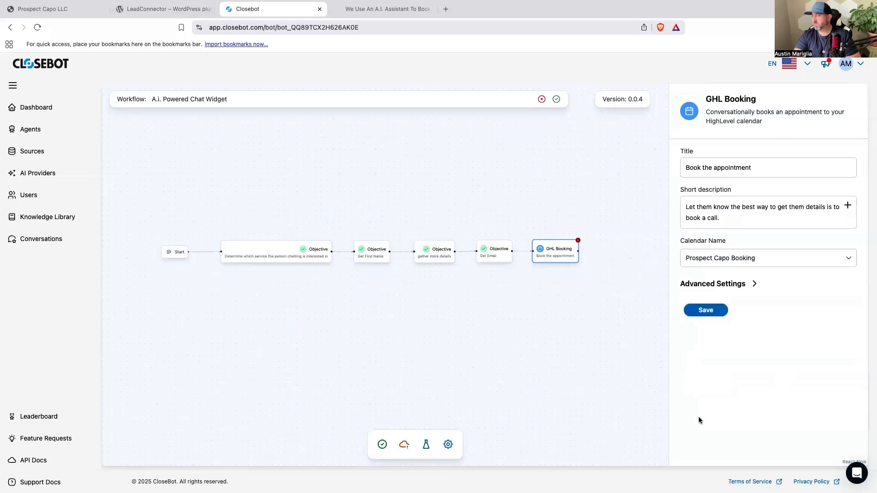
left_click(610, 419)
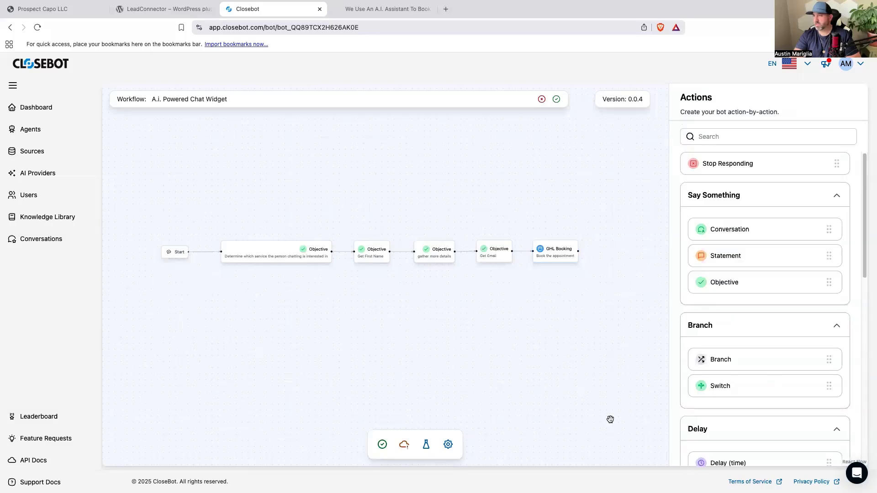
left_click_drag(539, 366, 550, 350)
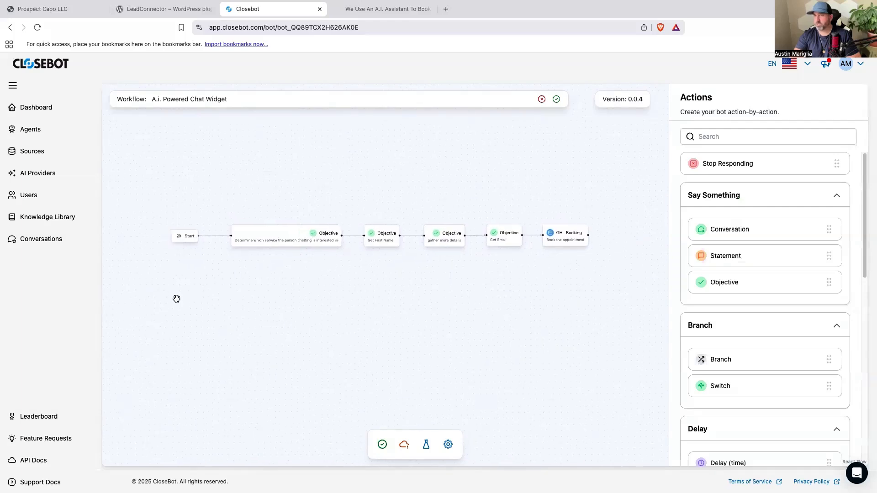
Link the second prospectcapo.com webscrape in the Knowledge Library to the Prospect Capo LLC source.
left_click(67, 220)
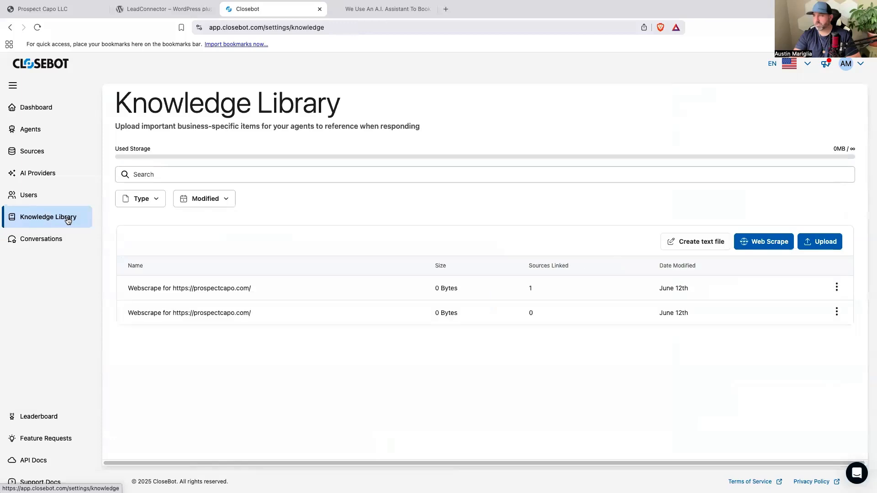
left_click(836, 313)
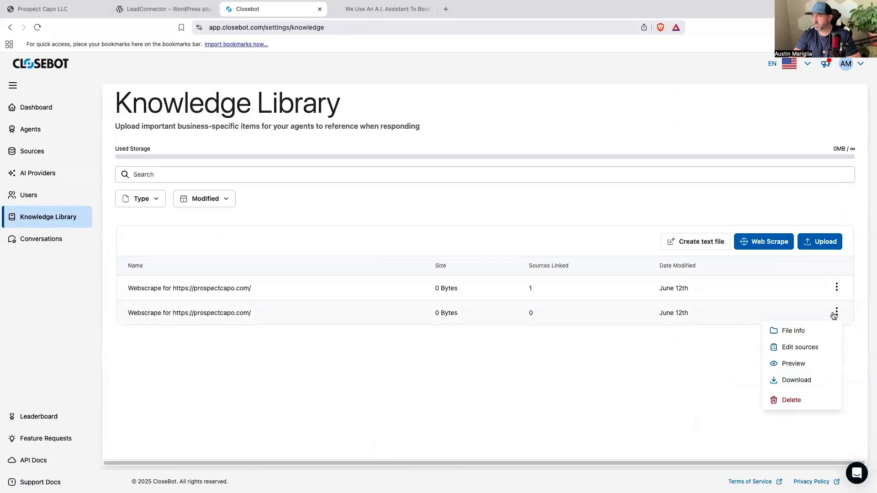
left_click(800, 347)
left_click(534, 268)
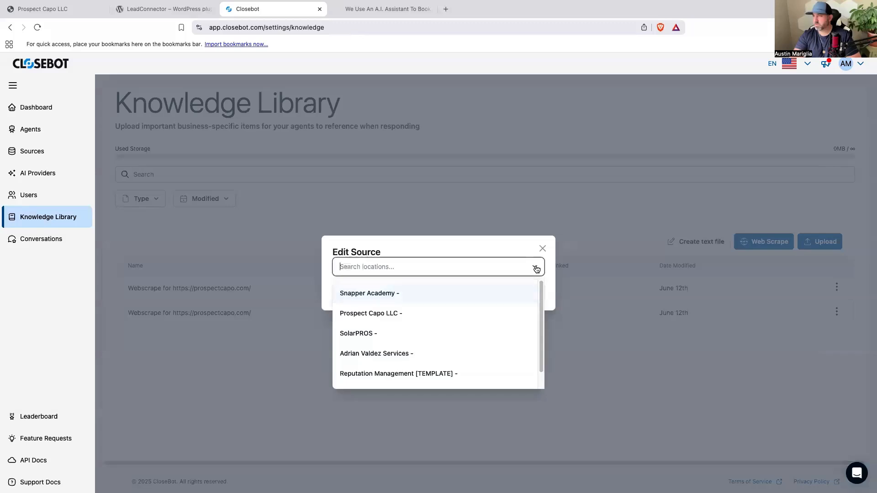
left_click(426, 319)
left_click(531, 323)
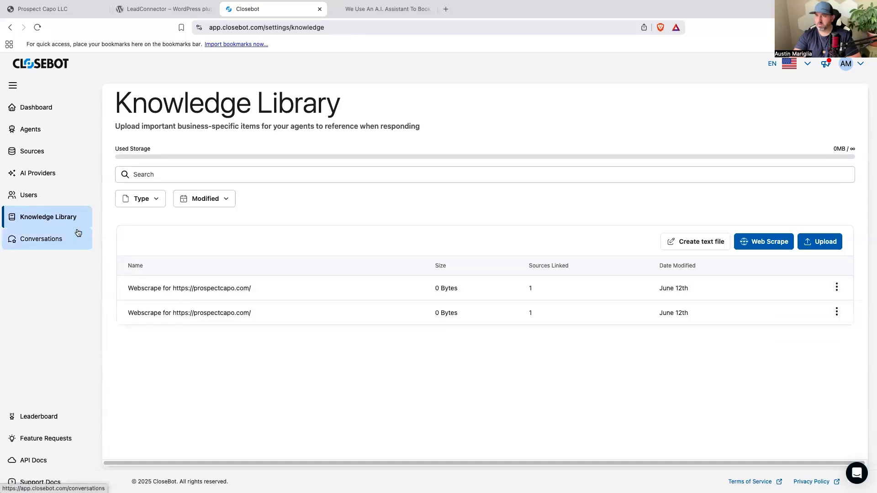
Open the Reputation Management job flow from the Agents list.
left_click(29, 133)
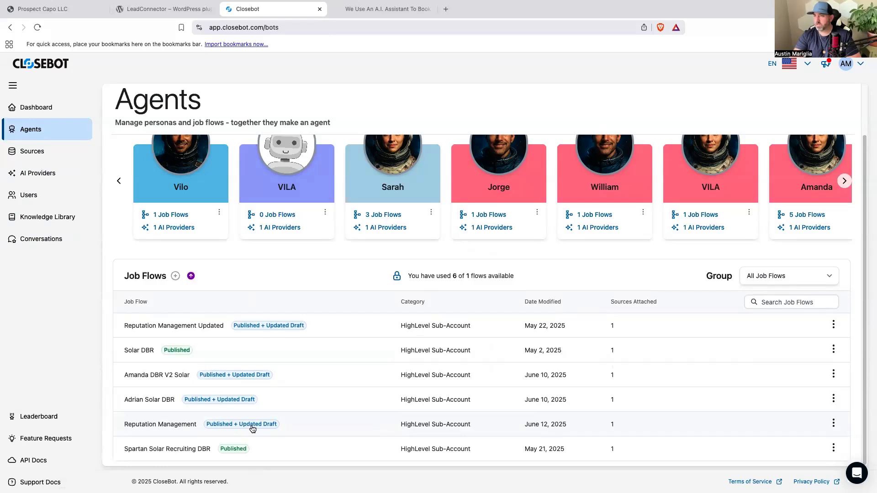
left_click(295, 427)
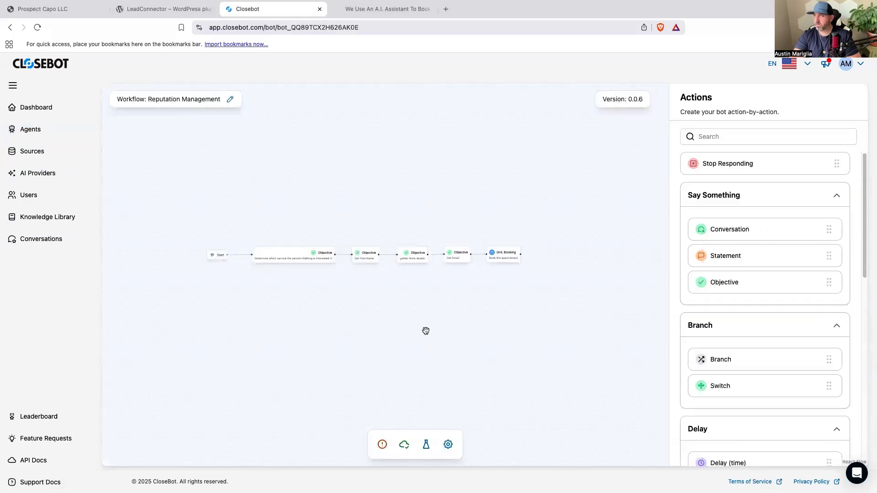
Rename the Reputation Management job flow as "Ai powered chat widget".
left_click(230, 99)
left_click_drag(222, 98, 153, 98)
type("Ai p")
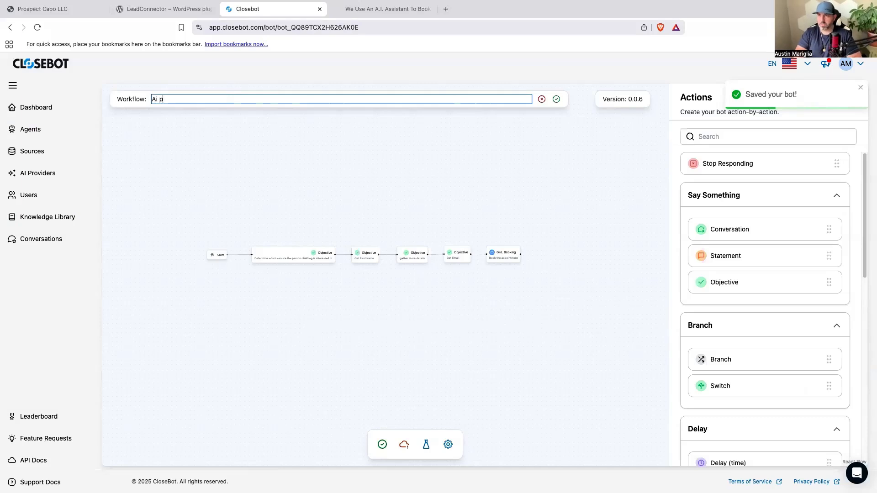
type("owered chat widget")
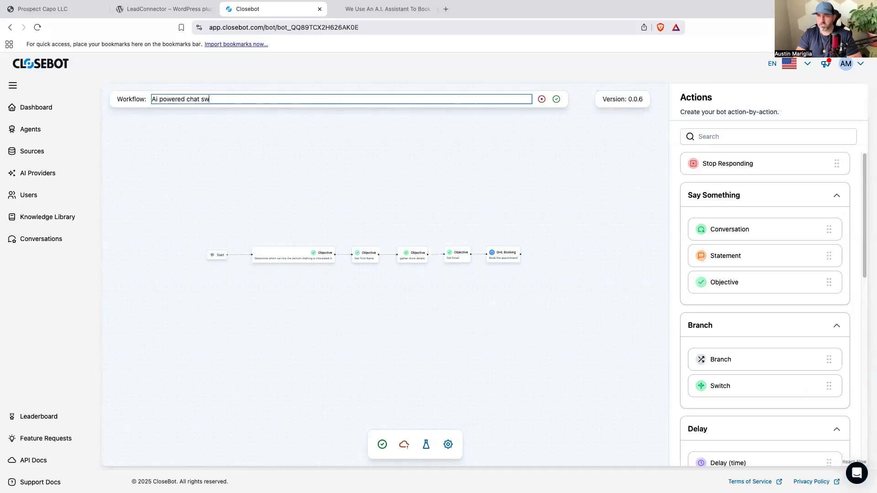
key("Return")
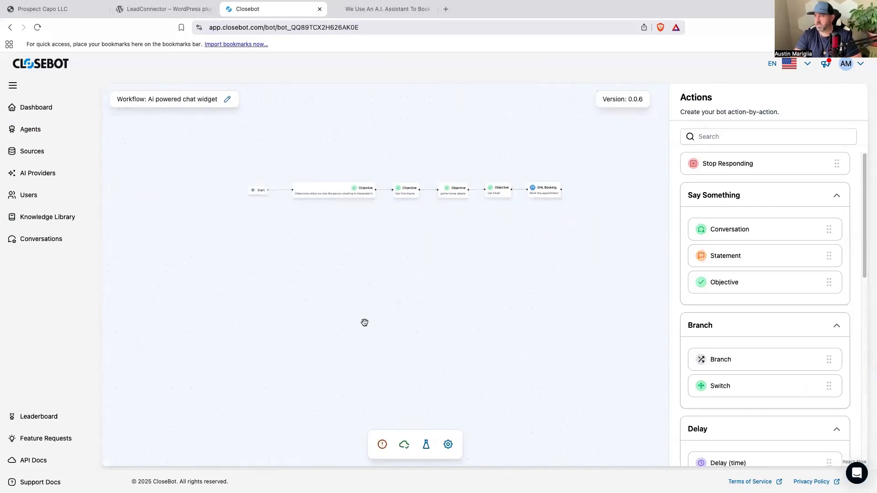
Save and publish the renamed job flow, and save its settings with the robot-avatar VILA persona selected.
left_click(382, 445)
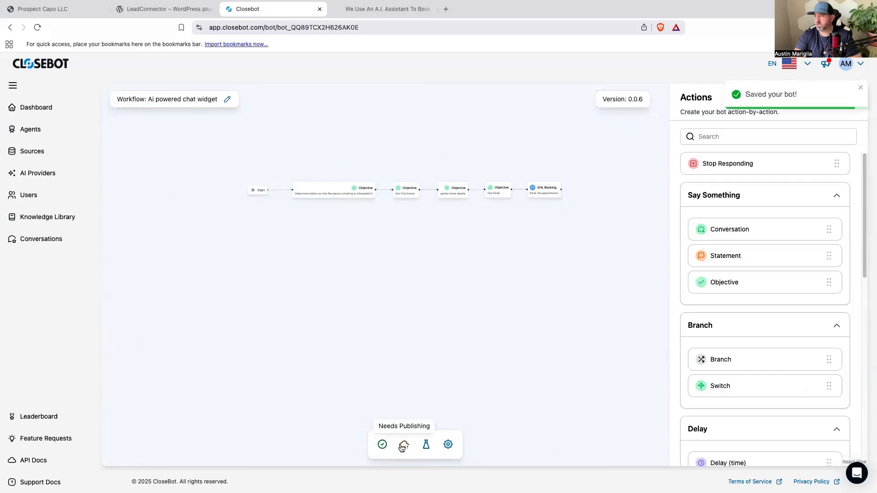
left_click(403, 446)
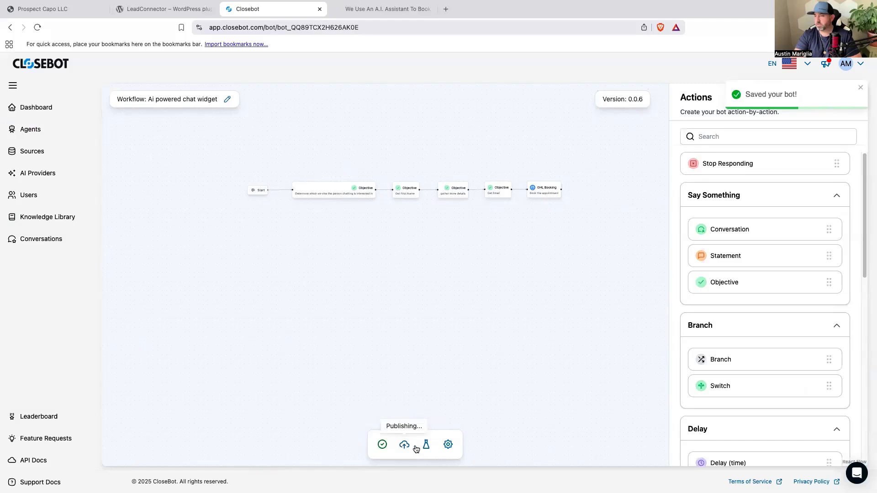
left_click(445, 447)
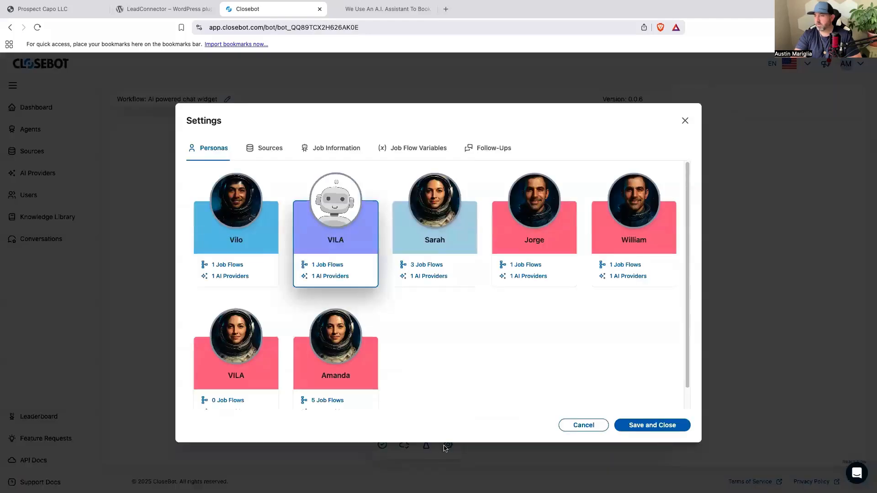
left_click(668, 426)
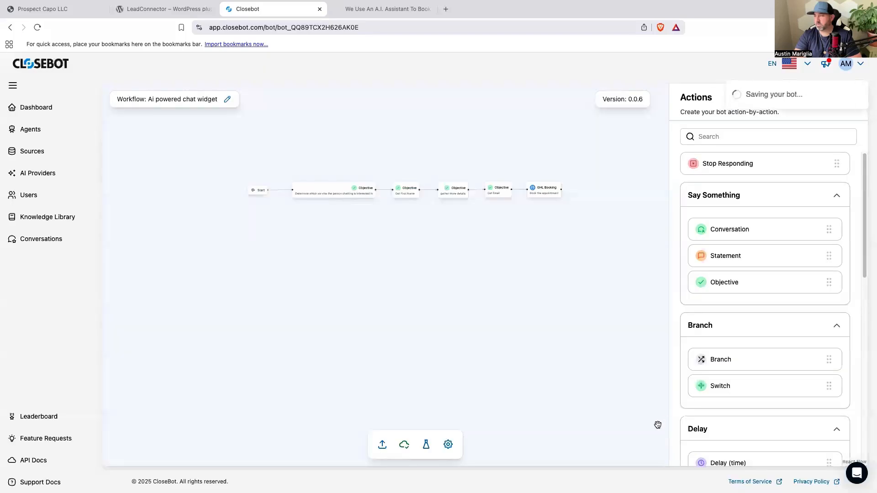
In the Ai powered chat widget job flow settings, remove the cbv2rm tag, replace the SMS channel with Live_Chat, and save.
left_click(49, 137)
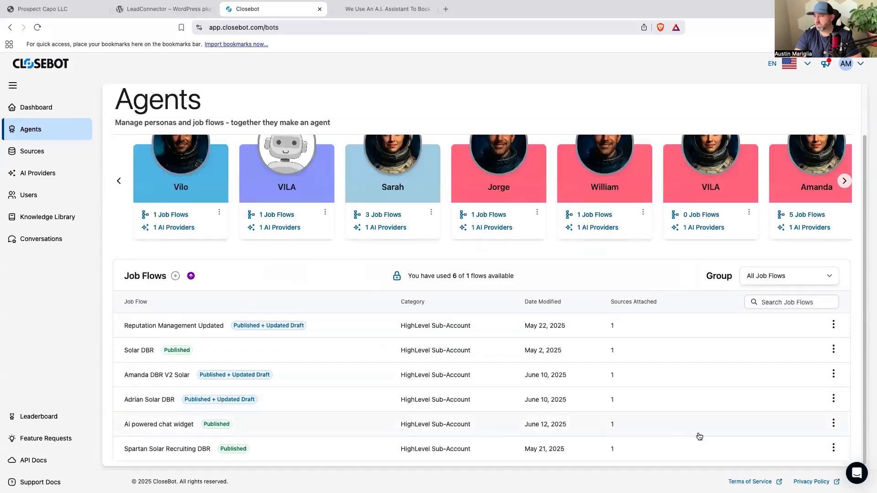
left_click(833, 425)
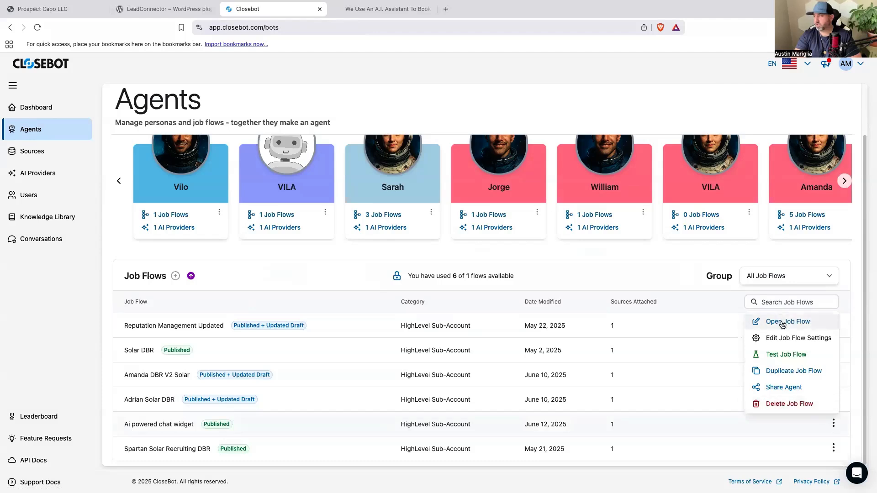
left_click(785, 339)
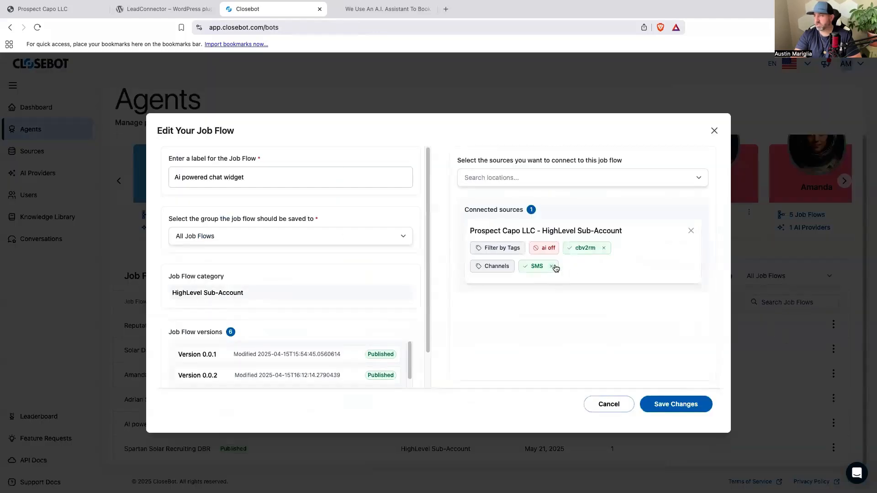
left_click(605, 249)
left_click(551, 266)
left_click(496, 266)
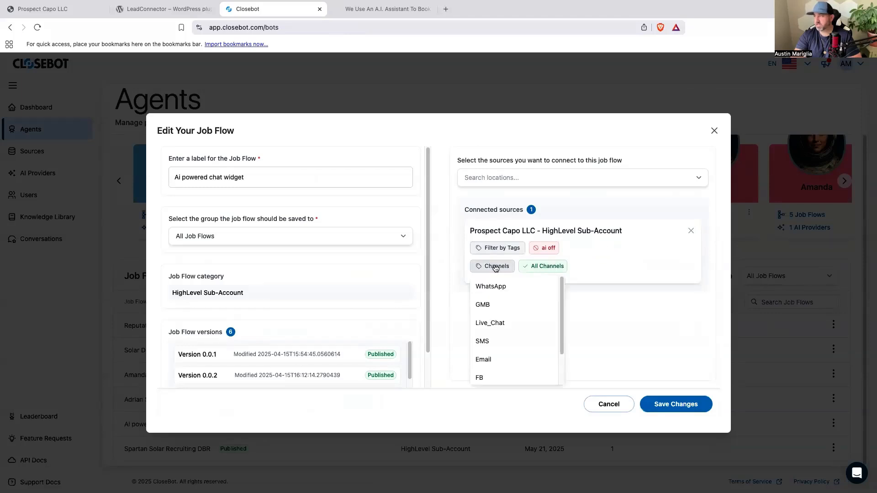
left_click(511, 324)
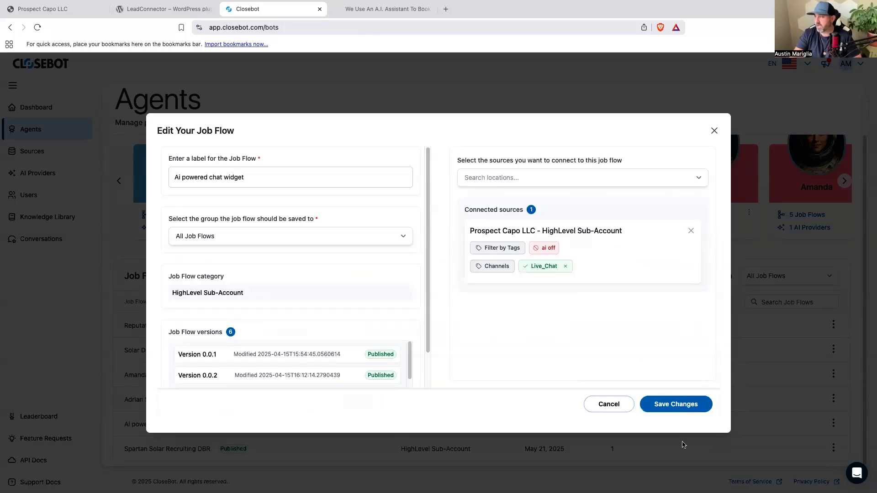
left_click(680, 402)
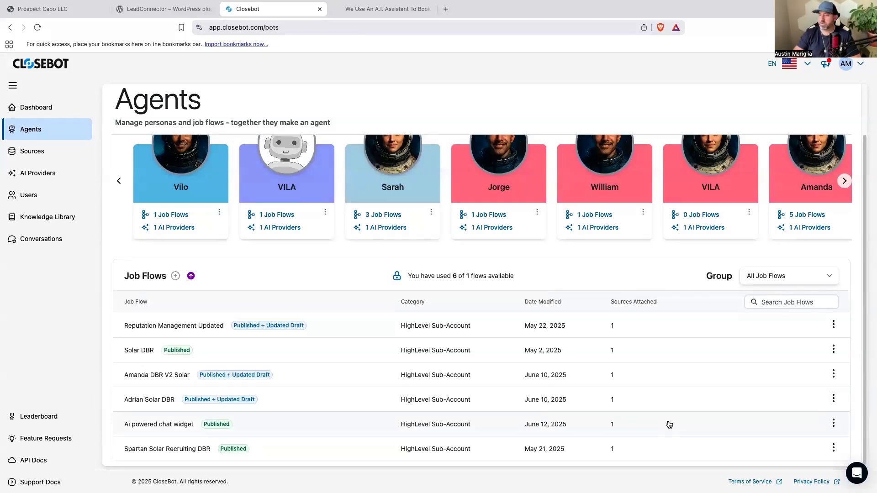
Open the Ai powered chat widget job flow, publish it for testing, and start a new test session.
left_click(163, 425)
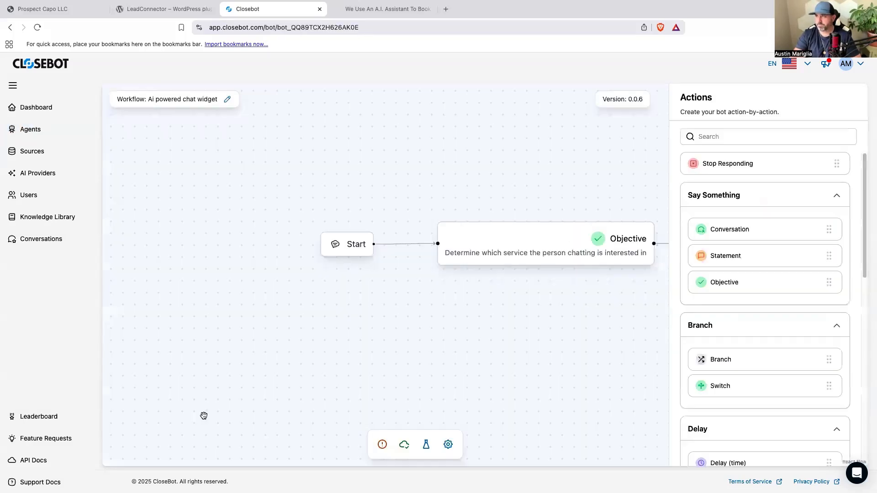
left_click(426, 446)
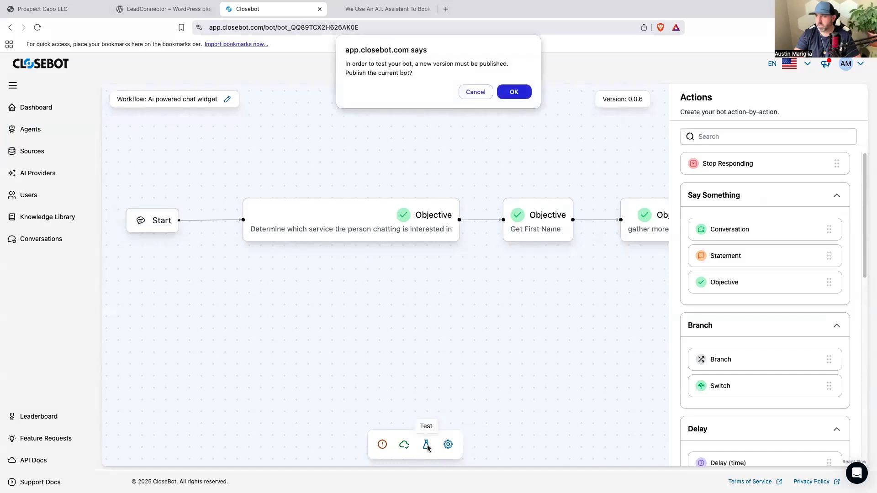
left_click(505, 90)
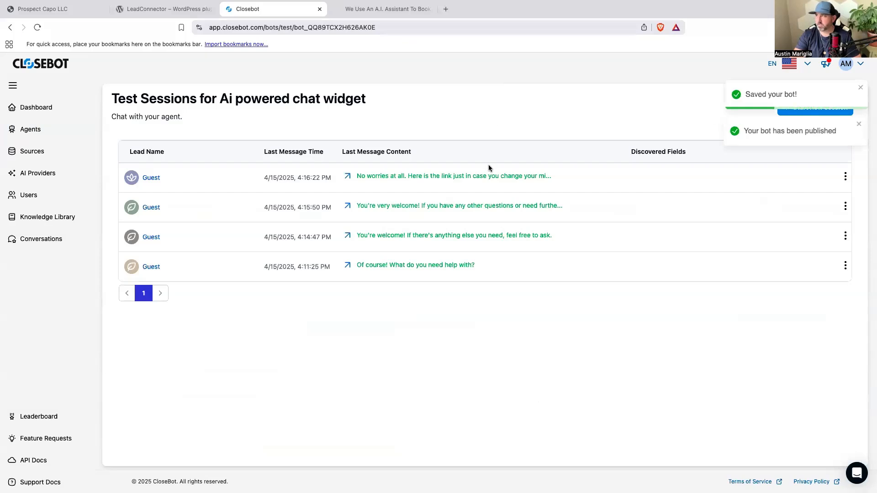
left_click(816, 109)
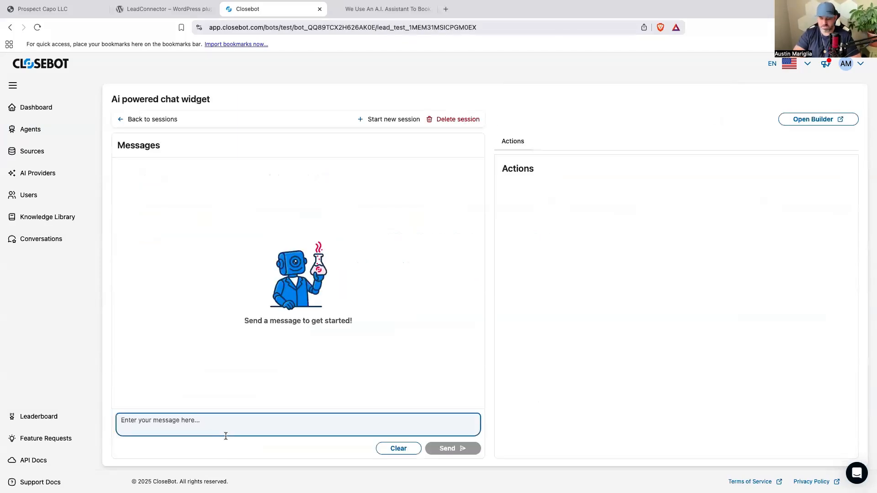
Send the agent the test message "Hello can you help me?".
left_click(225, 434)
type("Hello can you help me?")
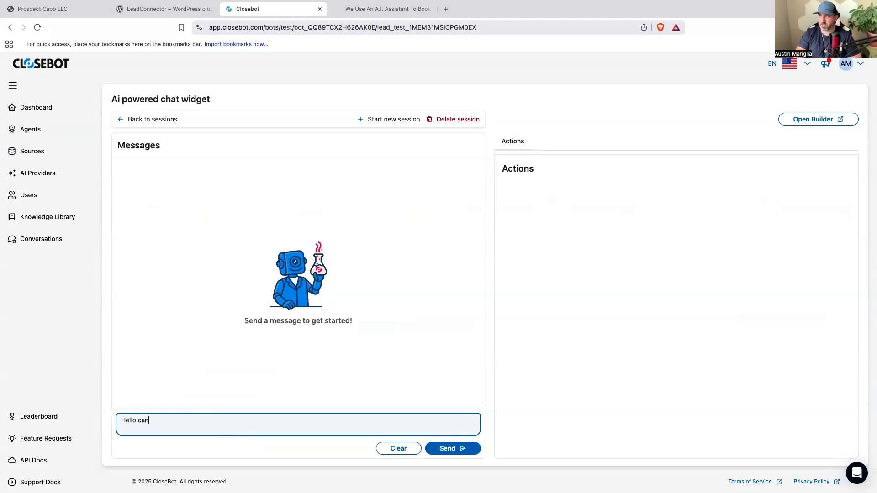
key("Return")
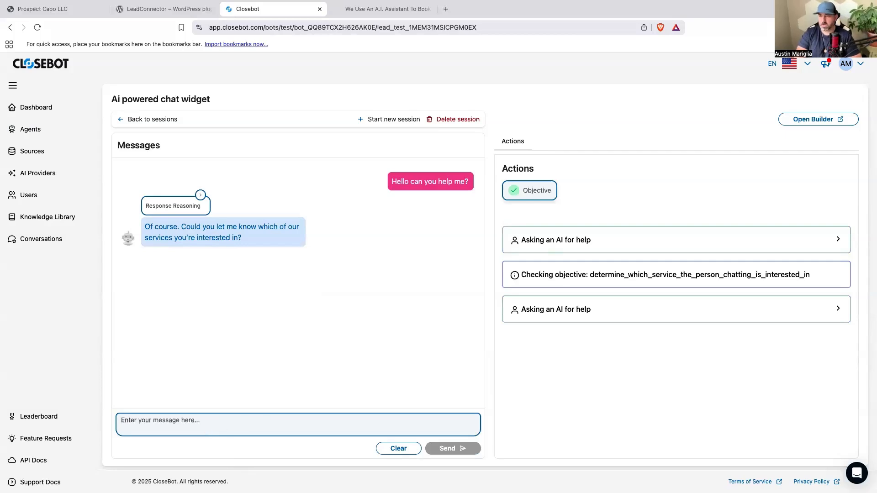
Answer the service question with "I would like an ai powered chat widget".
type("I would like an ai powered chat widget")
key("Return")
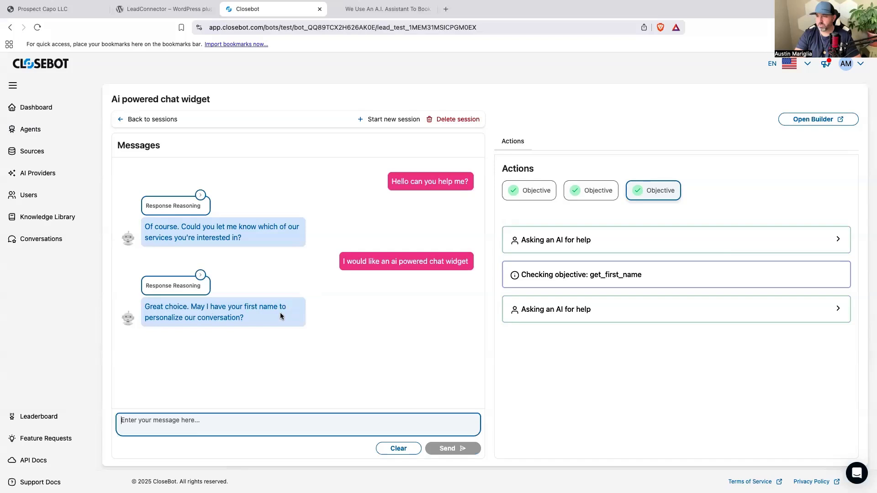
Reply to the agent's name question with the lead's first name.
type("Yes my name is")
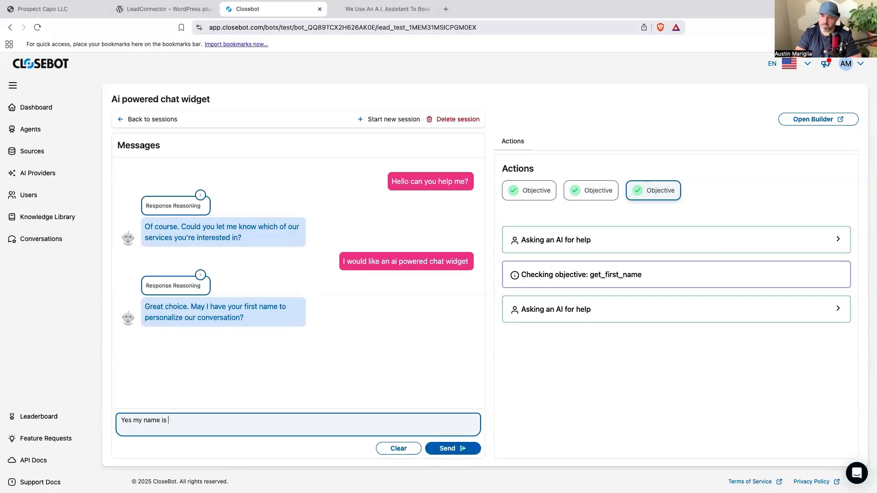
type(" Austin")
key("Return")
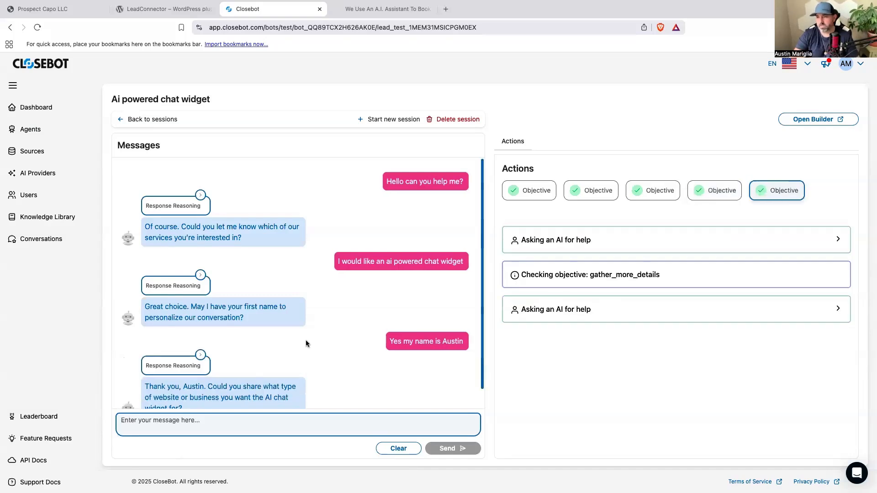
Reply that it is for a roofing business whose website gets many questions and needs something that can collect contact information.
scroll(305, 343, "down", 1)
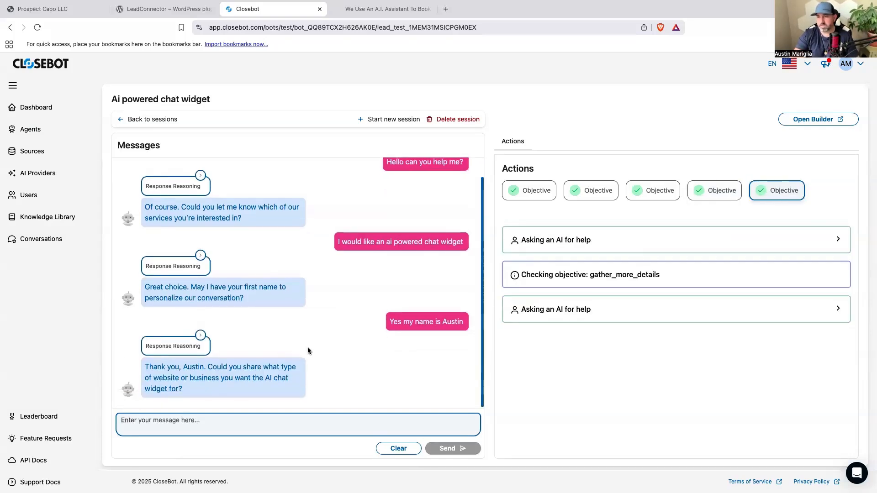
left_click(269, 432)
type("Yes, it is g")
key("BackSpace")
type("for my")
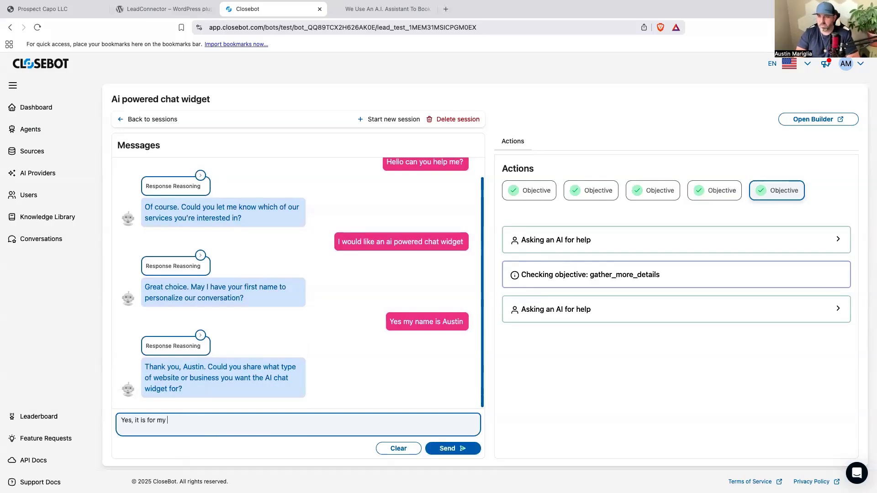
type(" roofibg")
key("BackSpace")
key("BackSpace")
type("ng business that I")
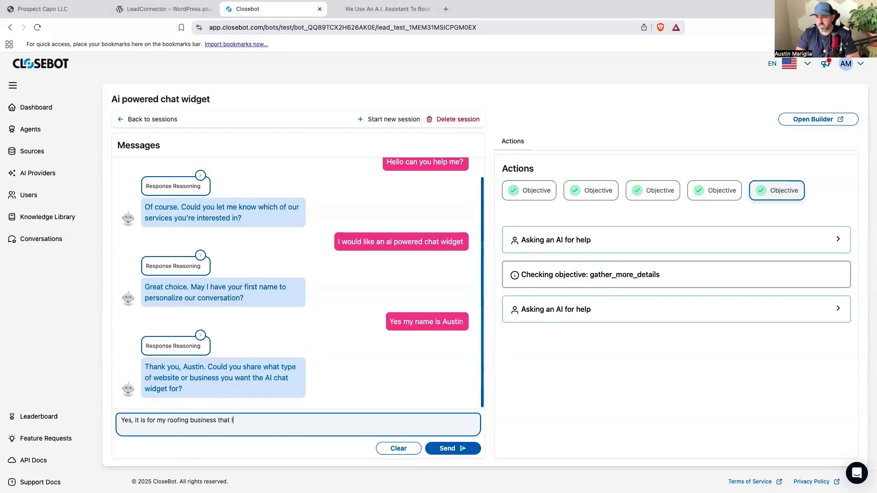
type(" have. We get a lot of peoiple a")
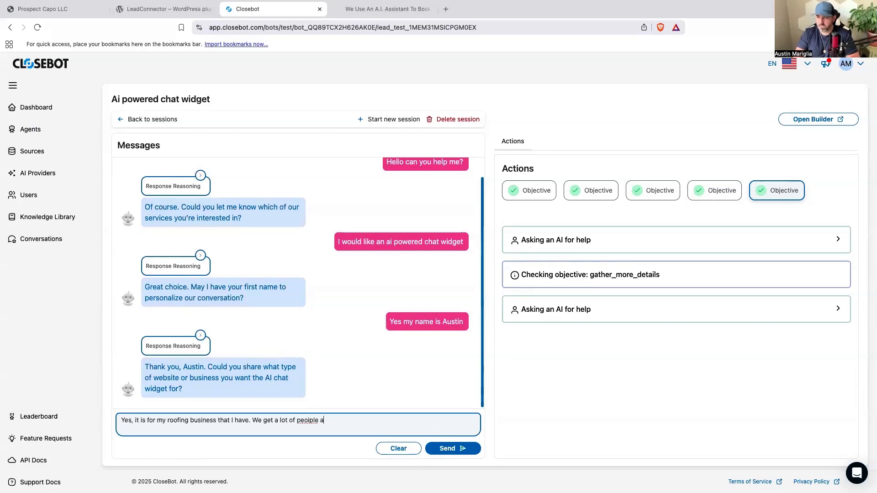
type("sking questions on the website and ")
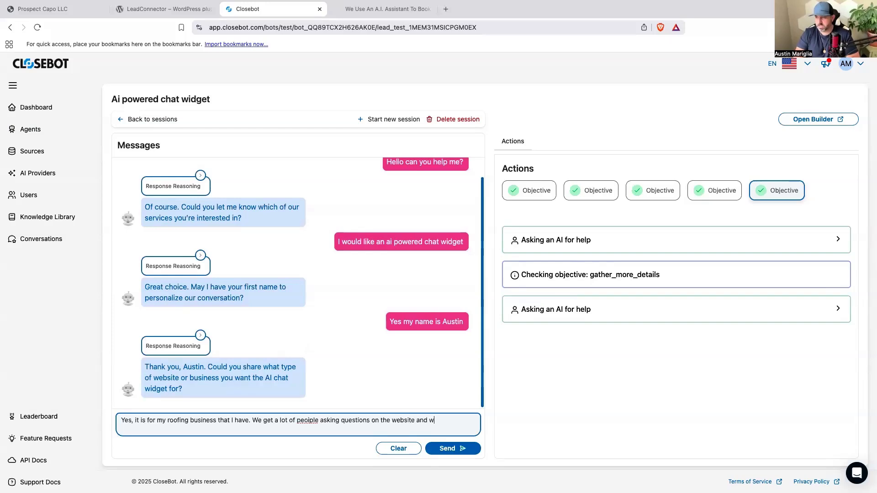
type("need something that can collect contact information")
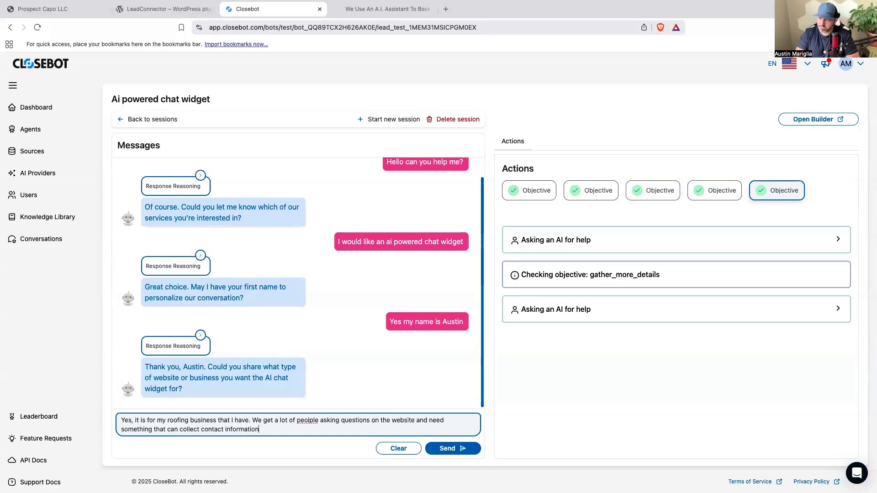
key("Return")
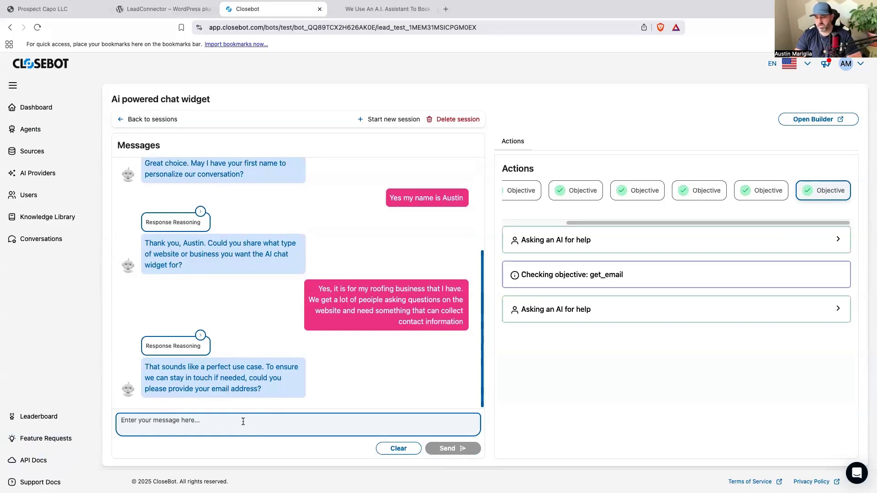
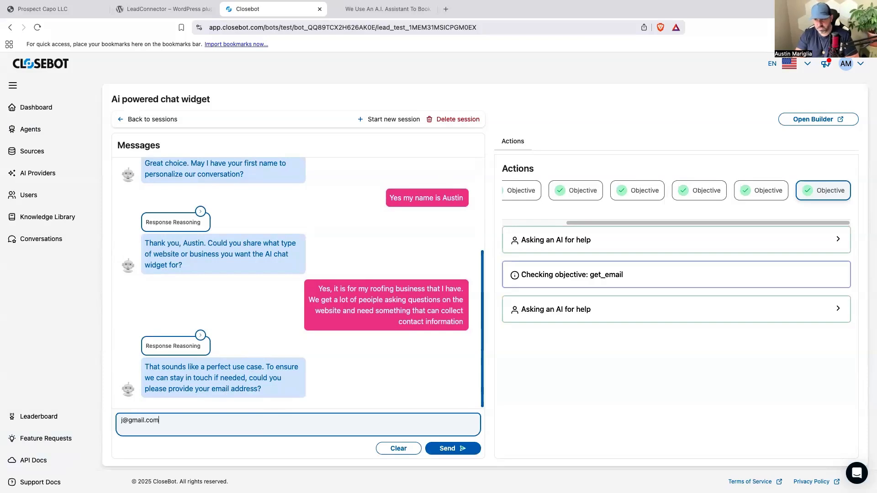
Send a test e-mail address in reply to the agent's e-mail request.
key("Return")
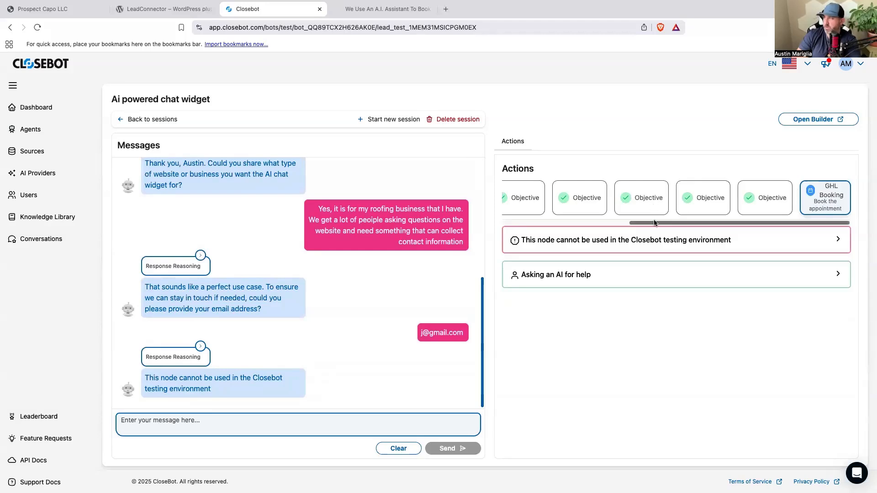
Review the first objective's logged actions alongside the start of the test conversation.
scroll(566, 211, "left", 5)
left_click(531, 214)
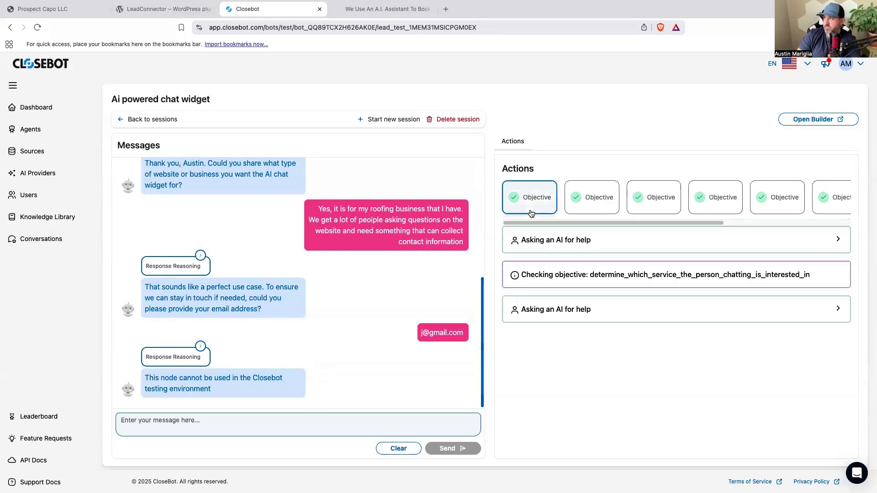
left_click_drag(541, 222, 512, 224)
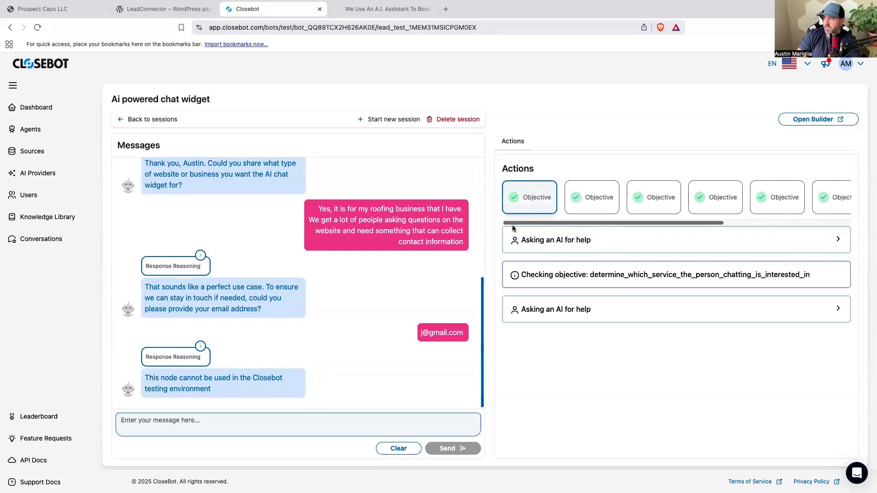
scroll(383, 293, "up", 5)
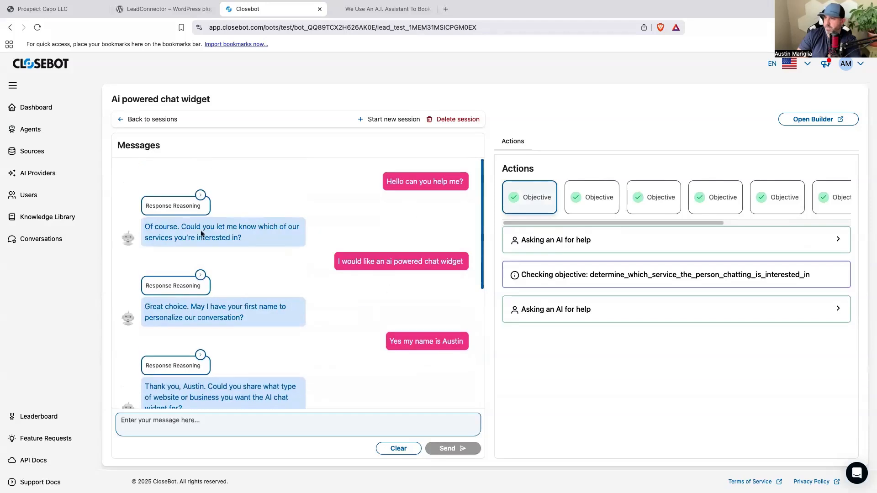
Review the logged actions of the service-interest and first-name objectives alongside the matching replies in the test conversation.
scroll(343, 232, "down", 2)
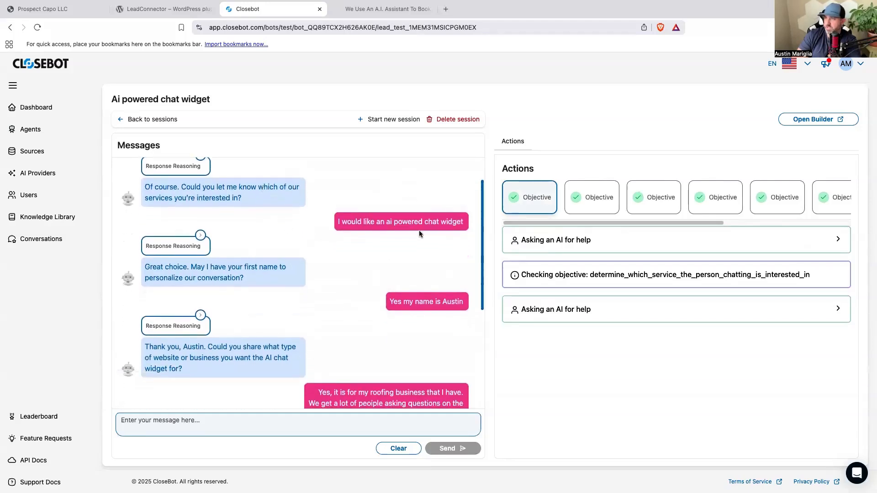
scroll(421, 229, "down", 3)
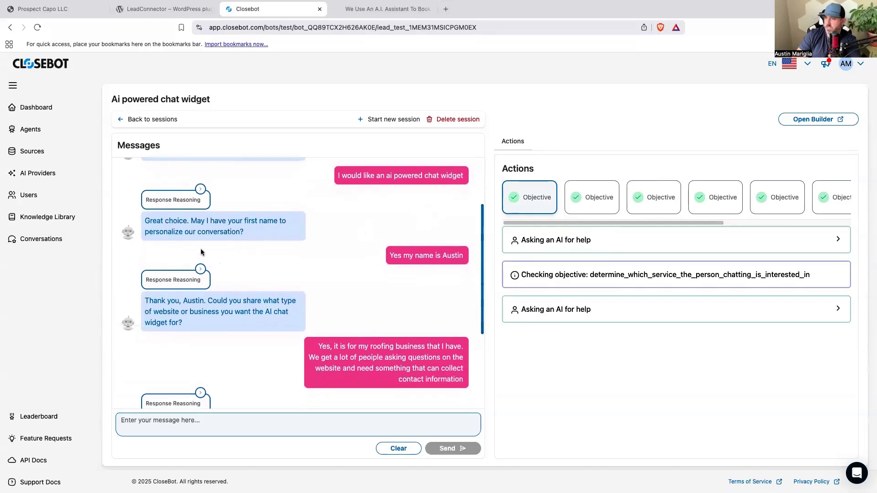
scroll(273, 224, "down", 1)
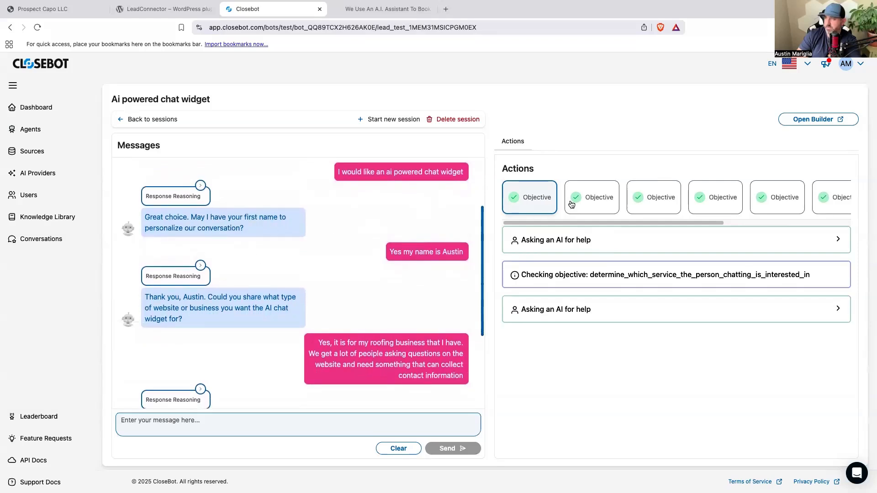
left_click(592, 200)
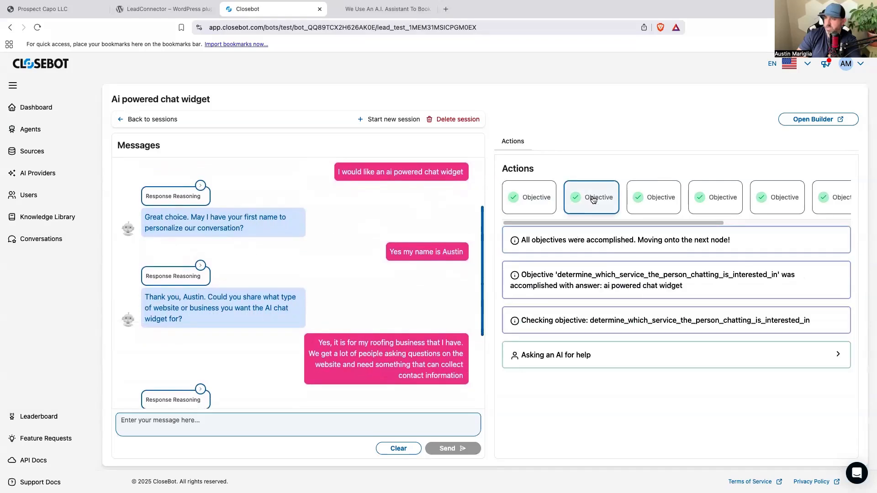
left_click(659, 202)
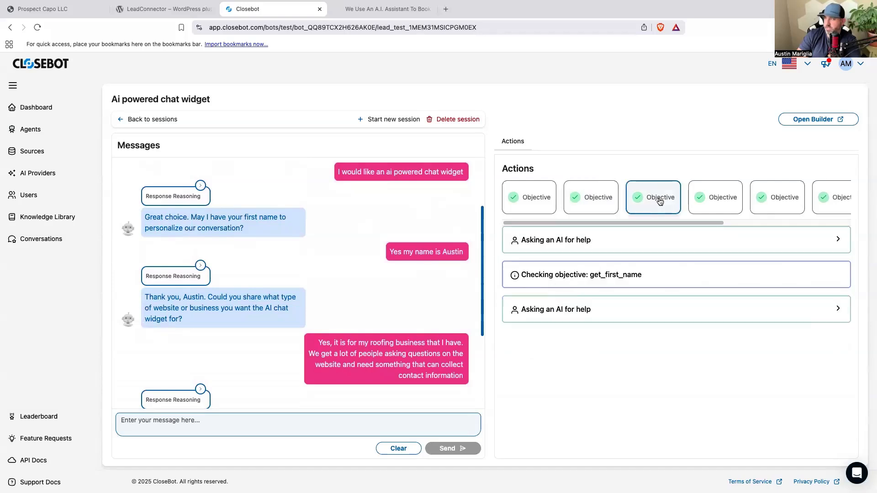
scroll(416, 249, "down", 3)
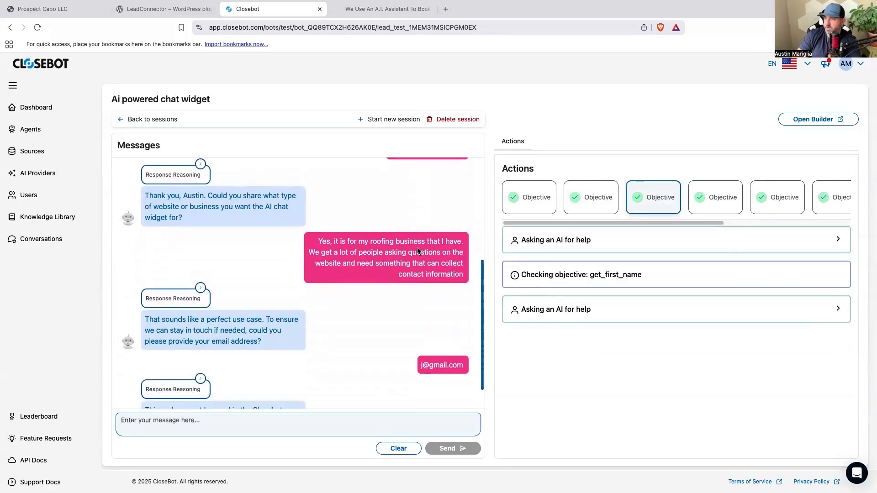
scroll(417, 250, "down", 1)
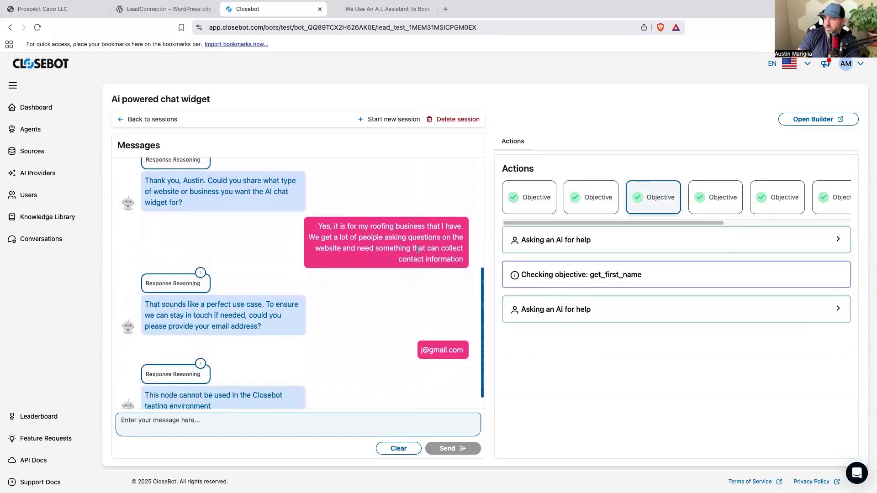
left_click(721, 197)
scroll(420, 316, "down", 1)
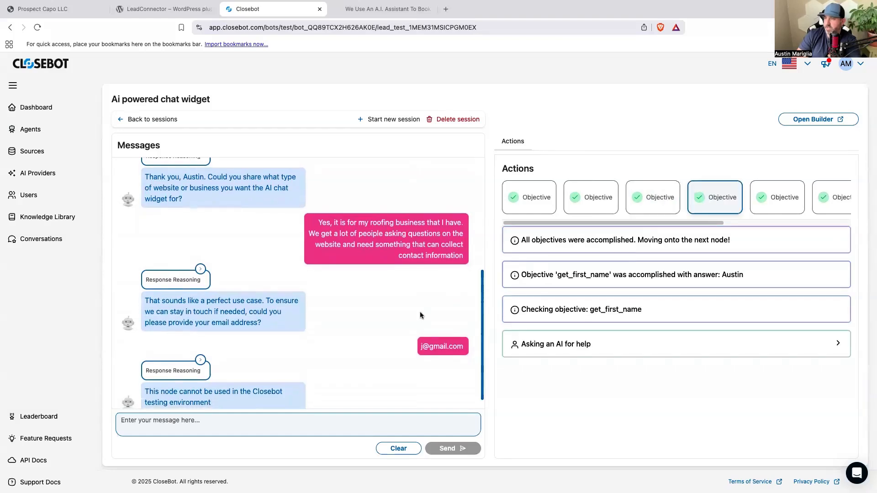
Review the logged actions of the gather_more_details objective and the GHL Booking node alongside the test conversation.
scroll(420, 317, "down", 1)
left_click(803, 208)
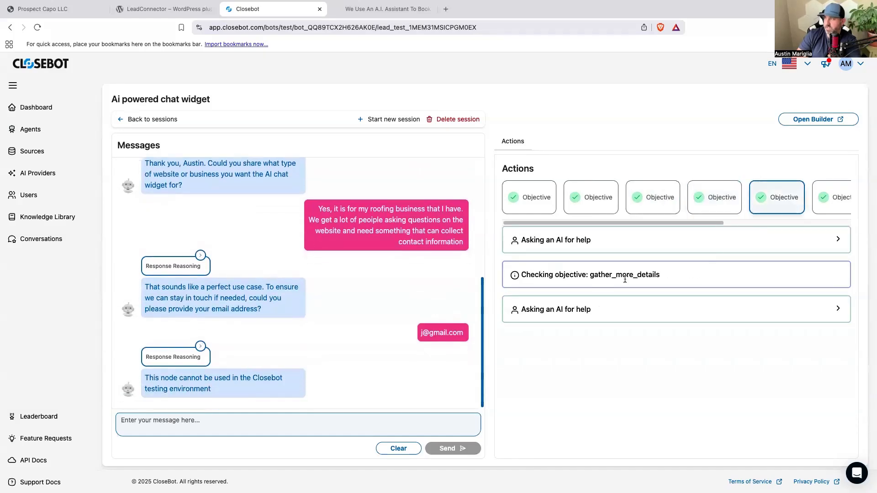
scroll(776, 210, "right", 5)
left_click(808, 204)
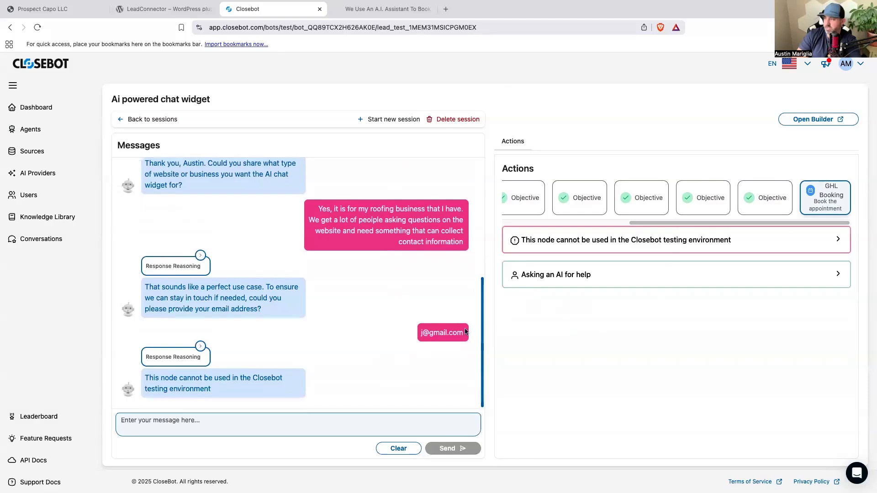
scroll(396, 342, "up", 5)
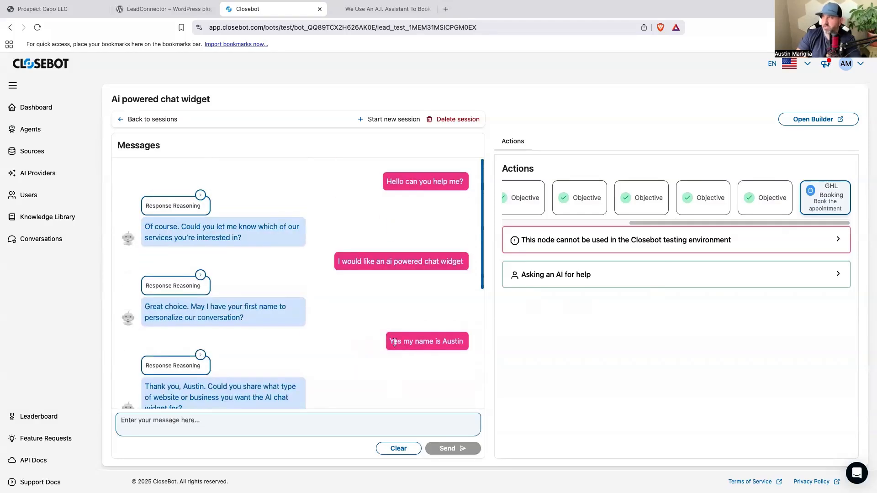
scroll(390, 312, "down", 5)
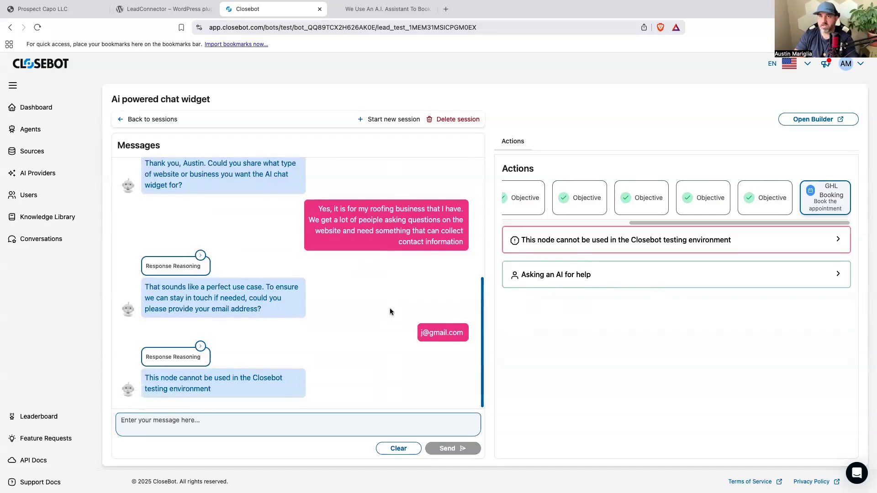
Switch to the reloaded Prospect Capo website and start a live chat with the message "Hello can you help me?".
key("ctrl+Right")
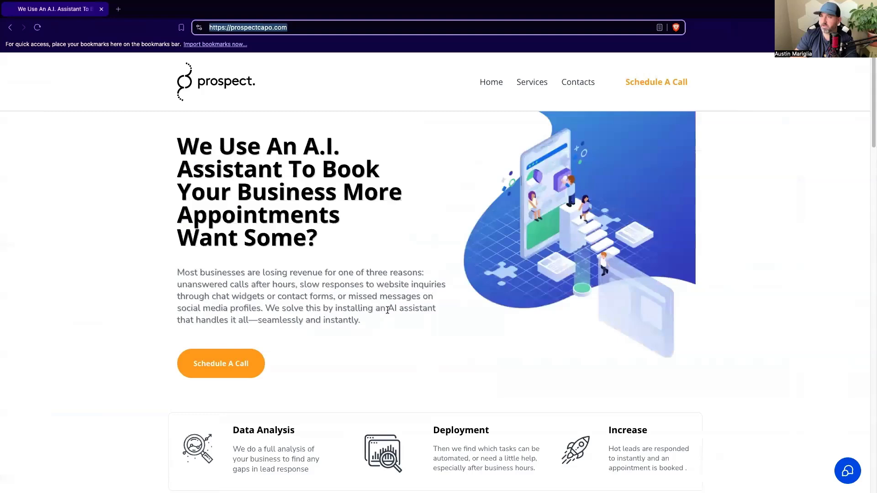
left_click(39, 27)
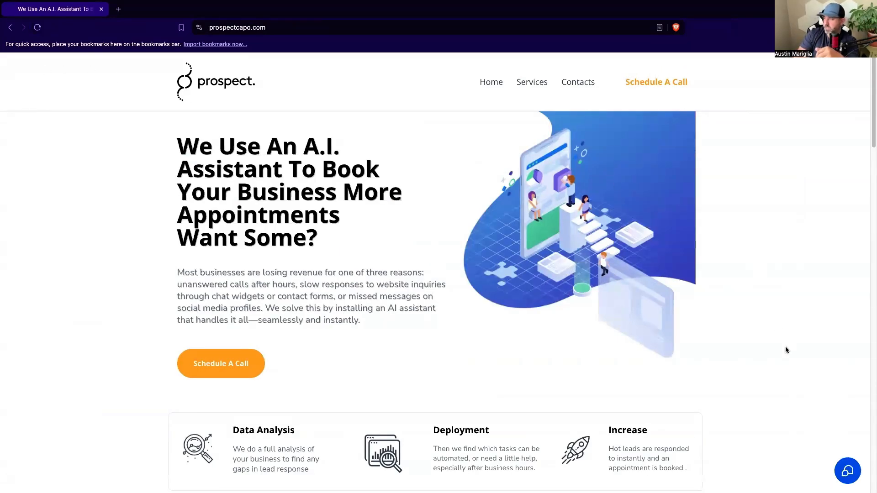
left_click(845, 478)
left_click(794, 439)
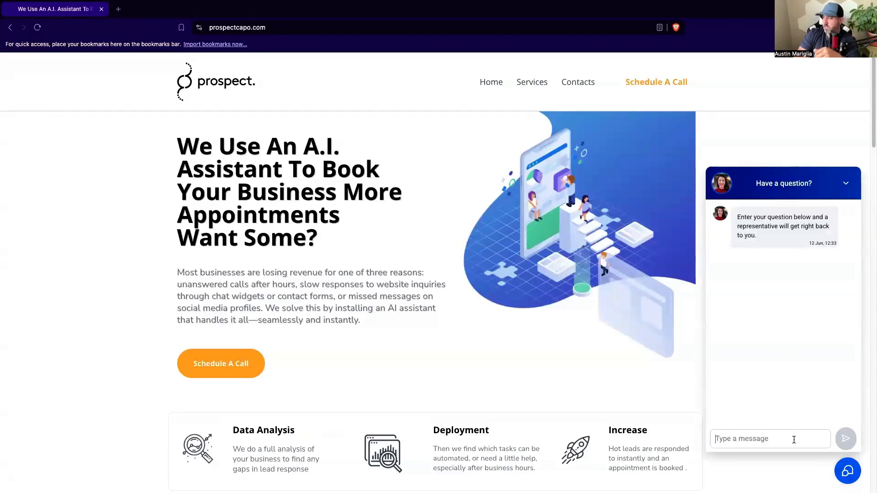
type("Hel")
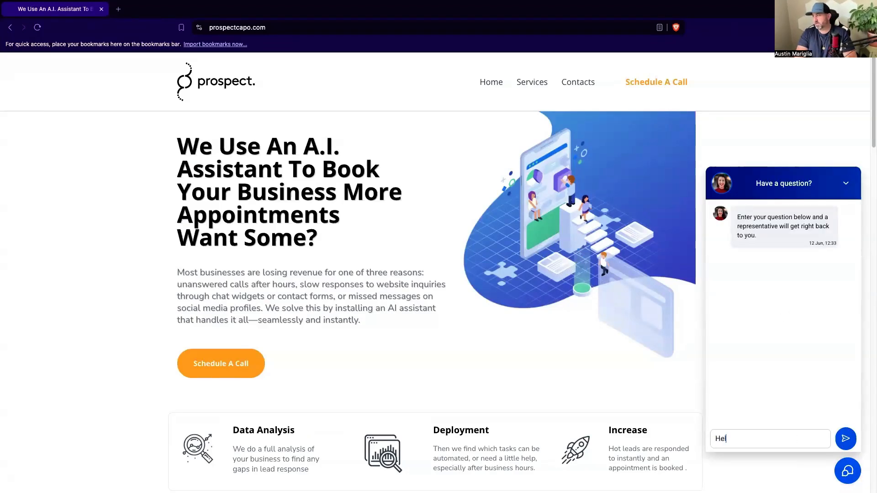
type("lo can you help me?")
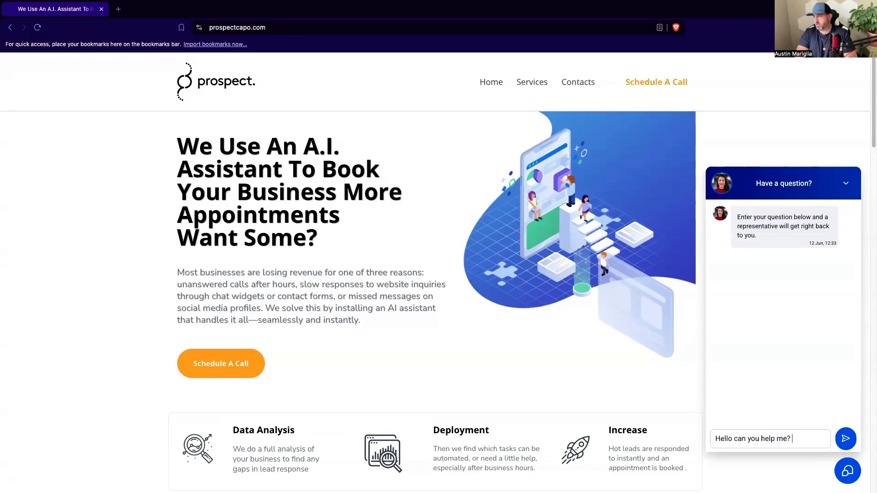
key("Return")
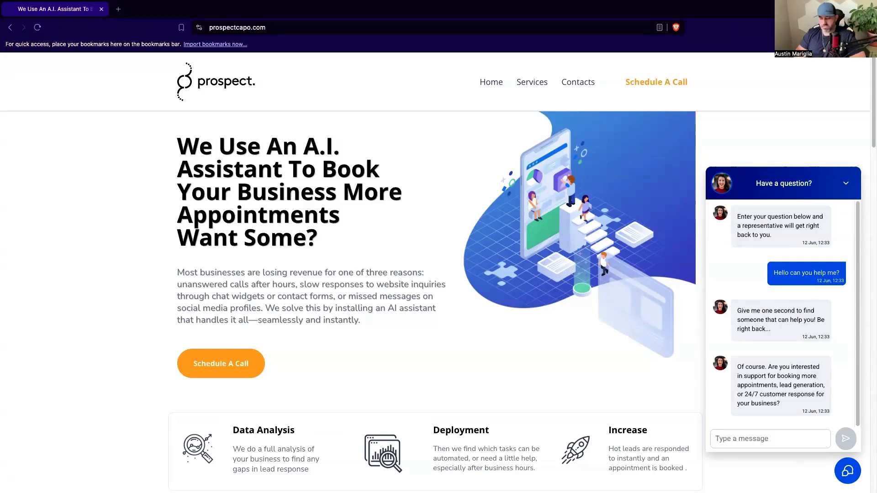
Reply in the live chat with "No, I am actually looking for an ai powered chat widget".
type("No, I am ac")
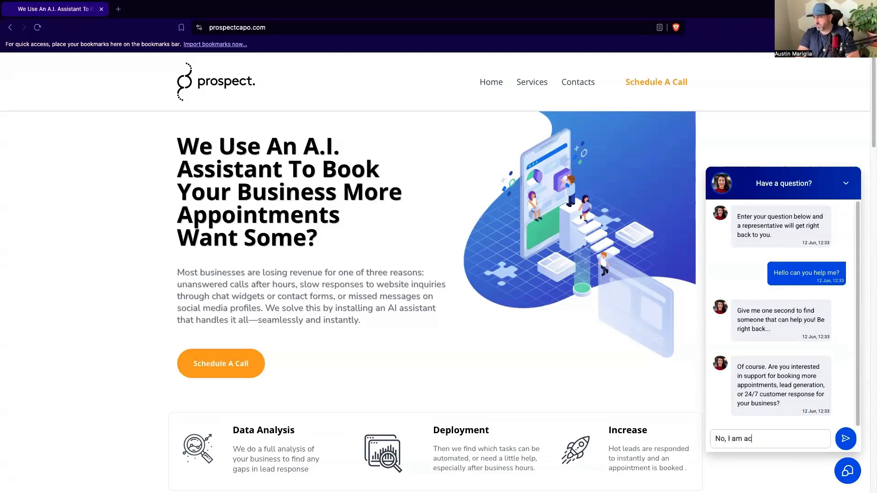
type("tually loo")
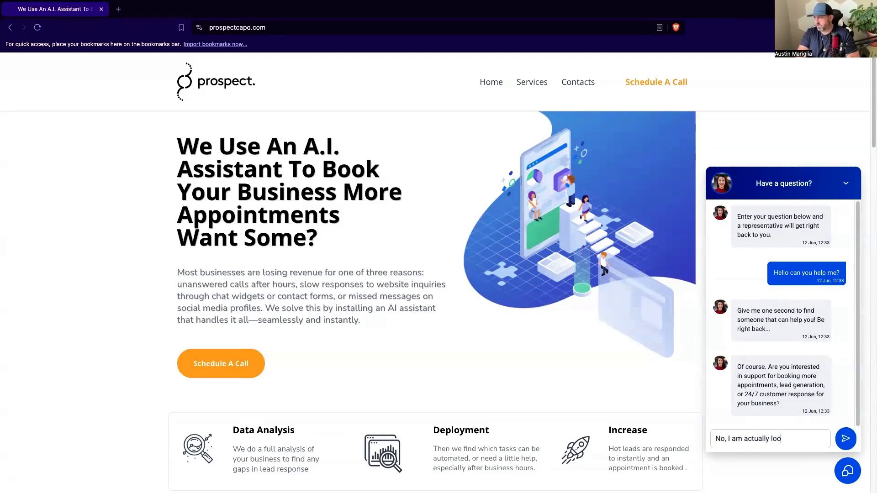
type("king for an ai powereed chat widget")
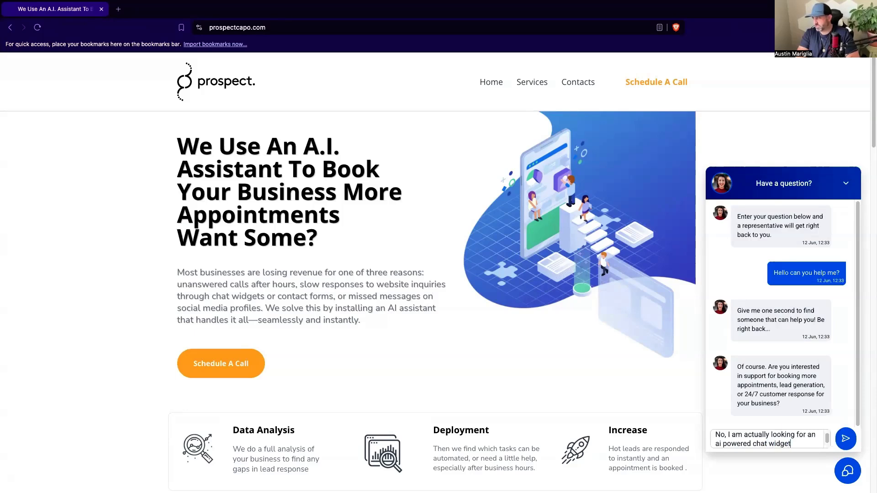
key("Return")
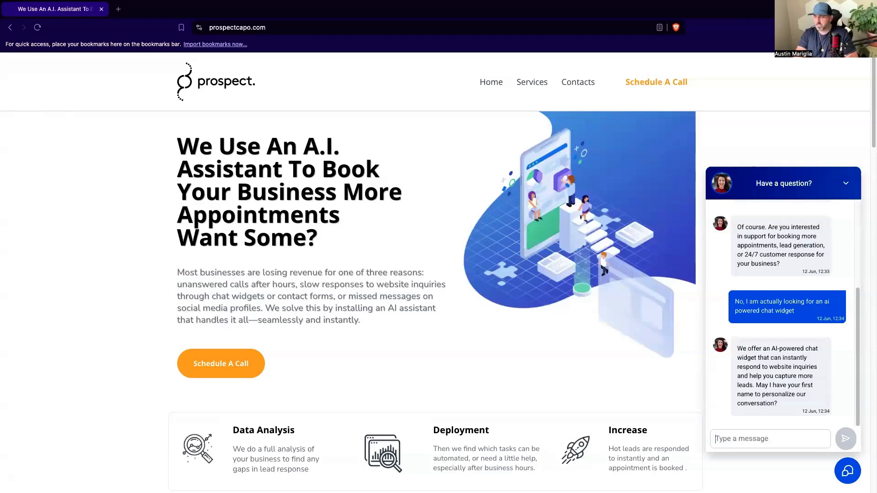
Answer the live chat's name question with "Yes, my name is" and the lead's first name.
type("Yes, my nam")
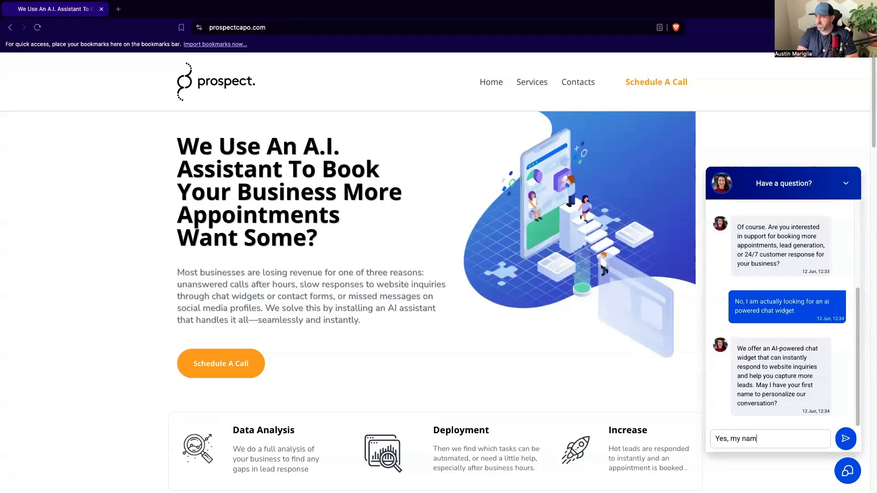
type("e is Austin")
key("Return")
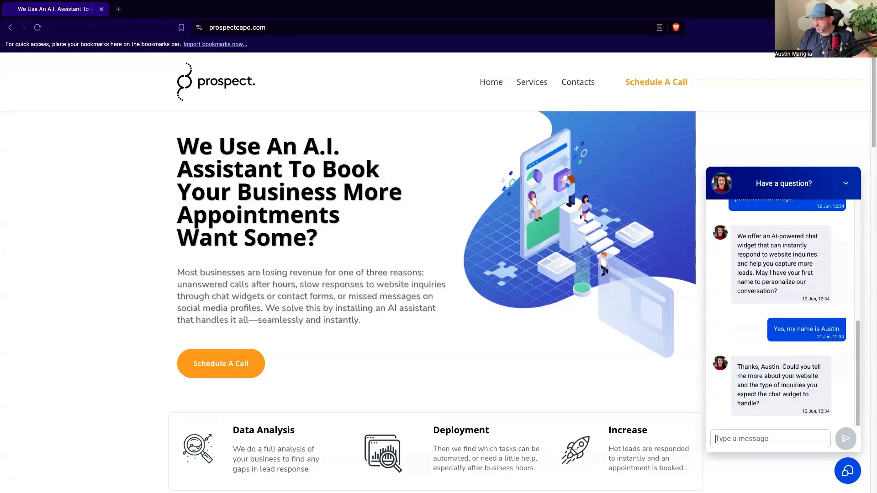
Reply that the roofing company wants its website chat widget to answer basic questions and collect contact information for follow up, asking if that is possible.
type("I ahve")
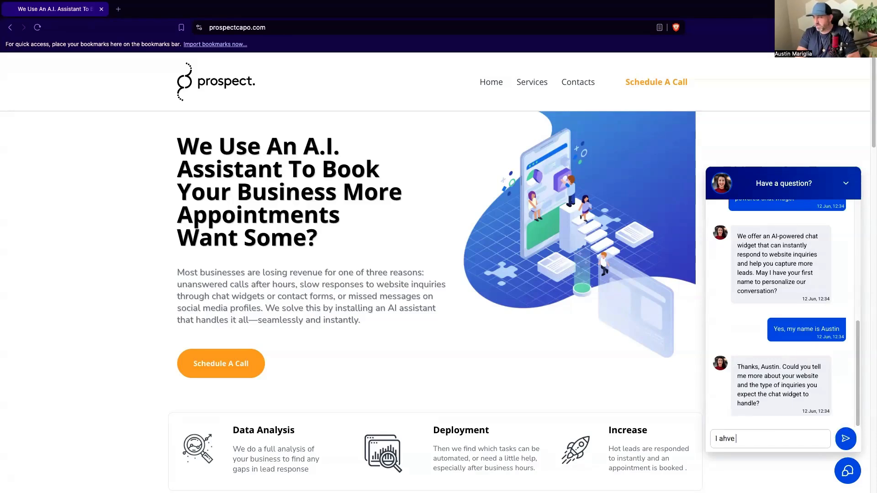
key("BackSpace")
key("BackSpace")
type("have a roofing company")
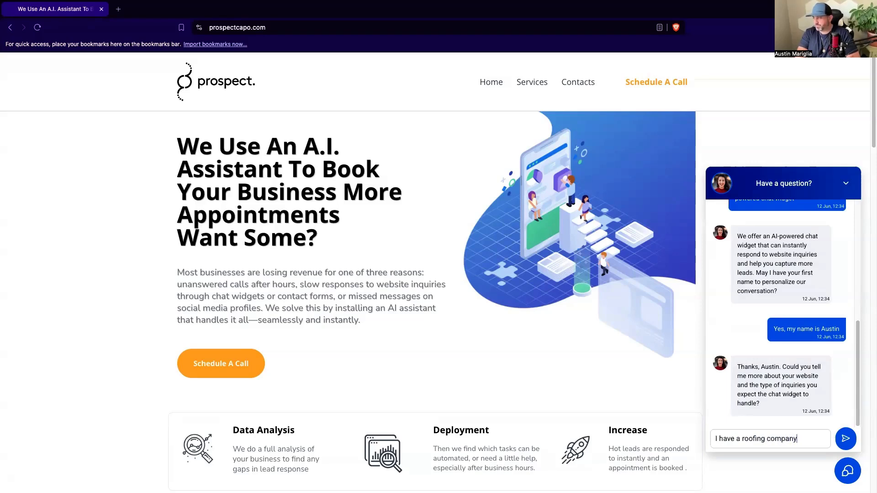
type(" and would like ")
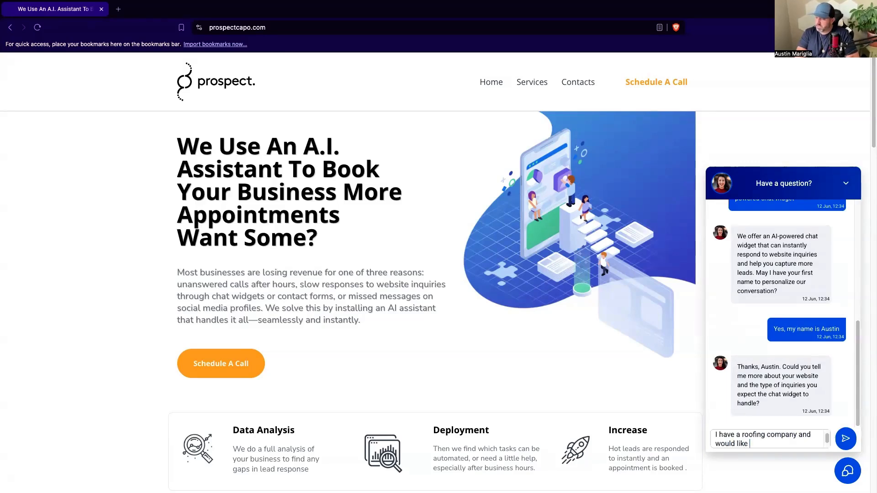
type("when ")
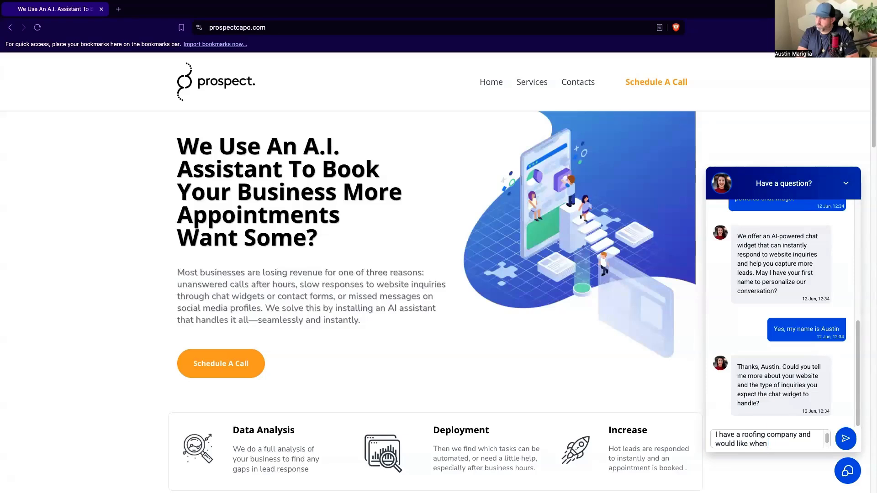
type("people come to my")
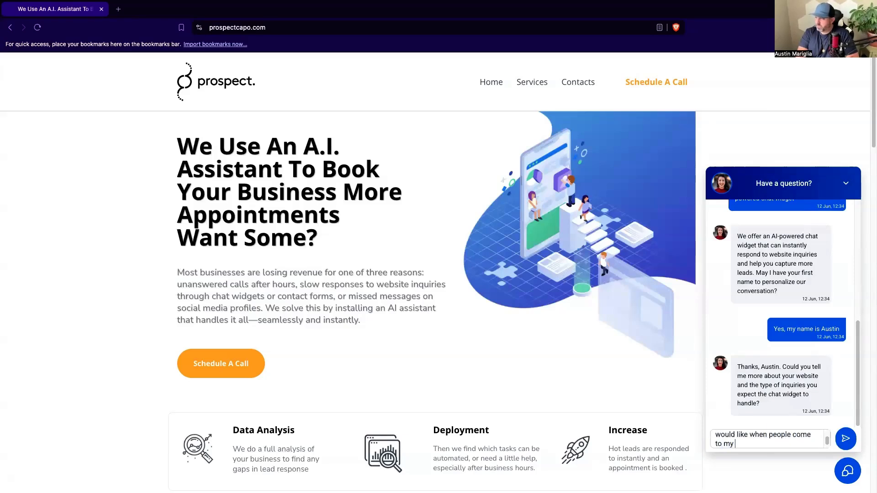
type(" websit")
type("e have my chat wid")
type("get be able to answe")
type("r basic question")
type("s and c")
type("ollet")
key("BackSpace")
type("ct ")
type("contact informati")
type("on for follow up")
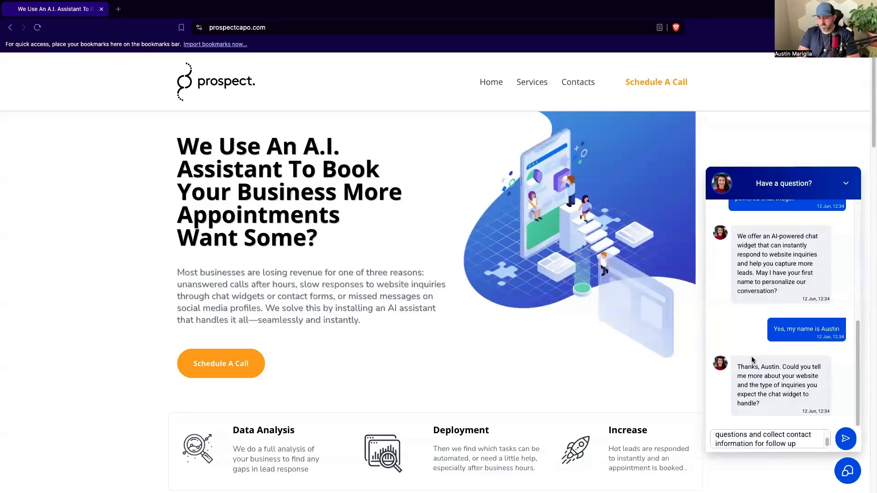
type(" is tha")
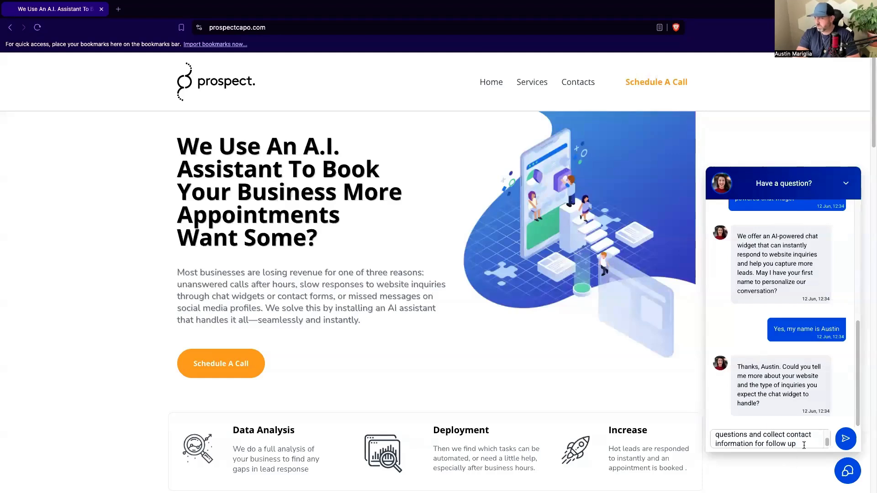
type("t possible?")
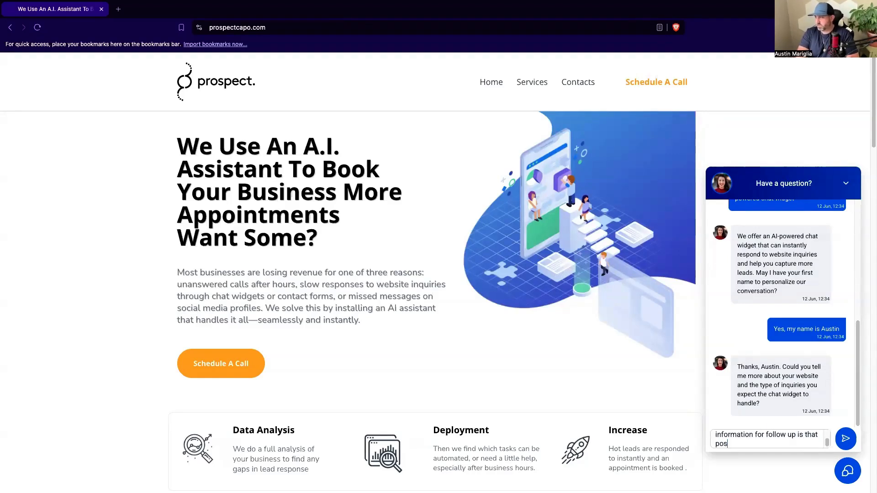
key("Return")
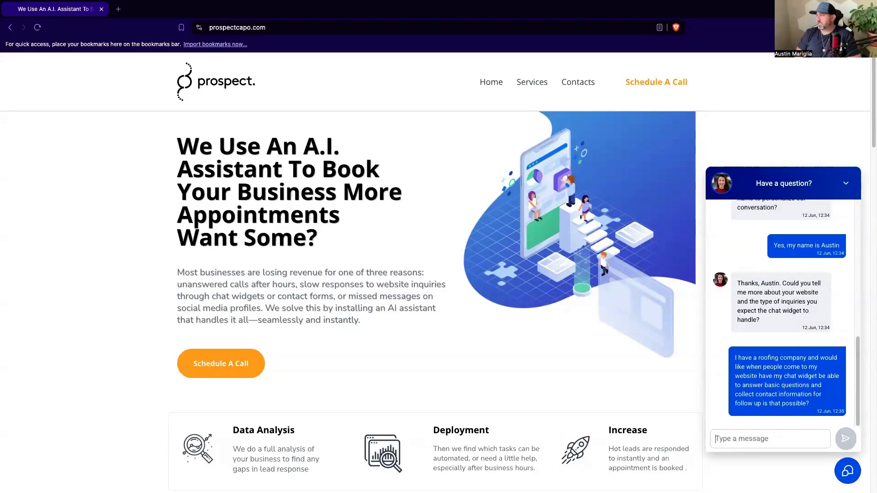
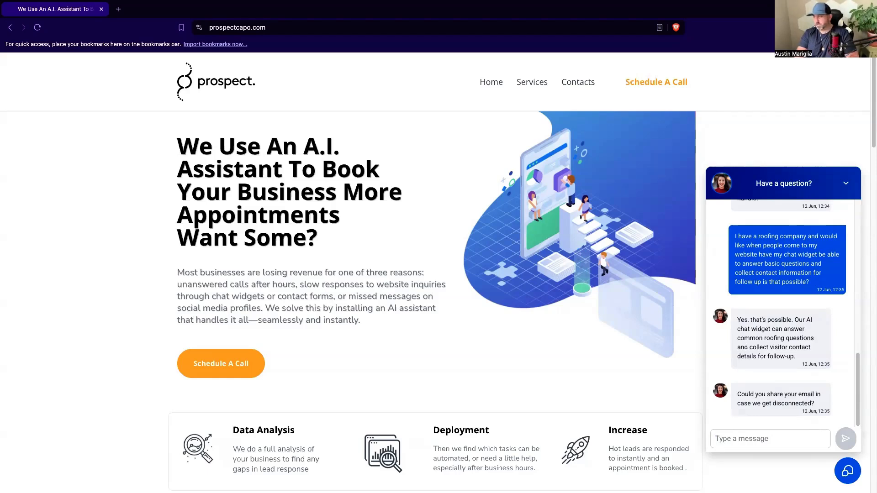
Answer the live chat's email question with "It is" and the lead's email address.
type("It i")
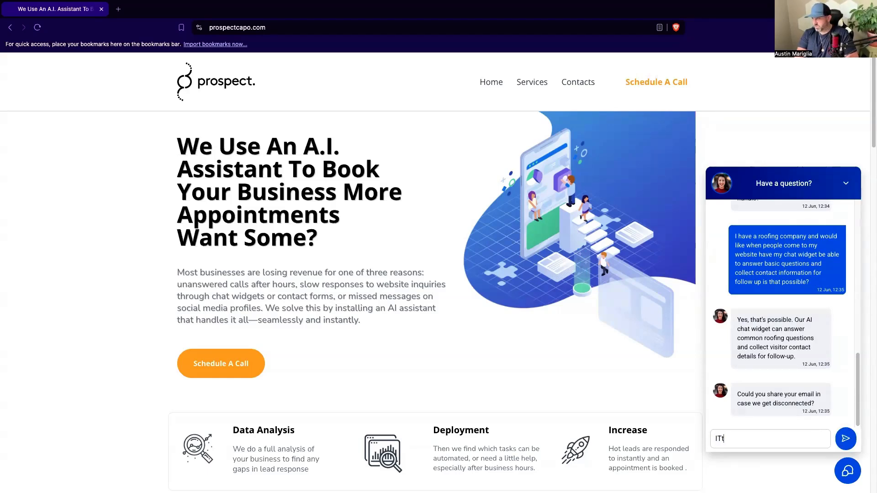
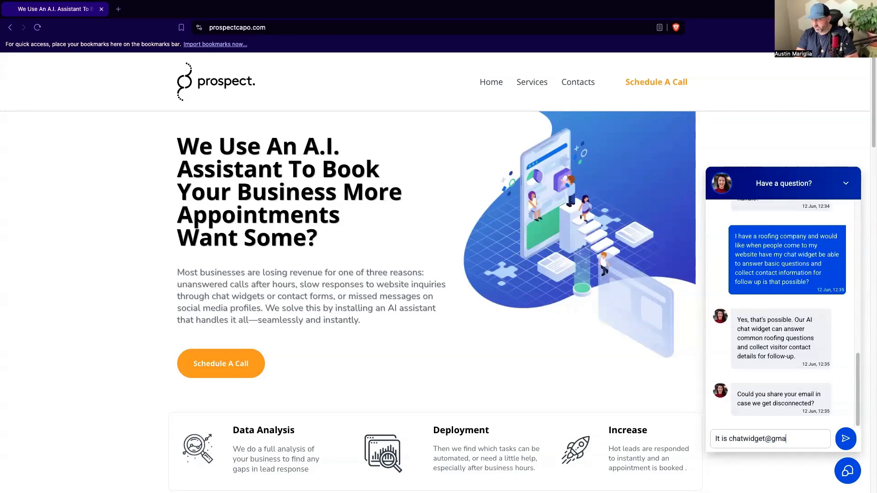
key("Return")
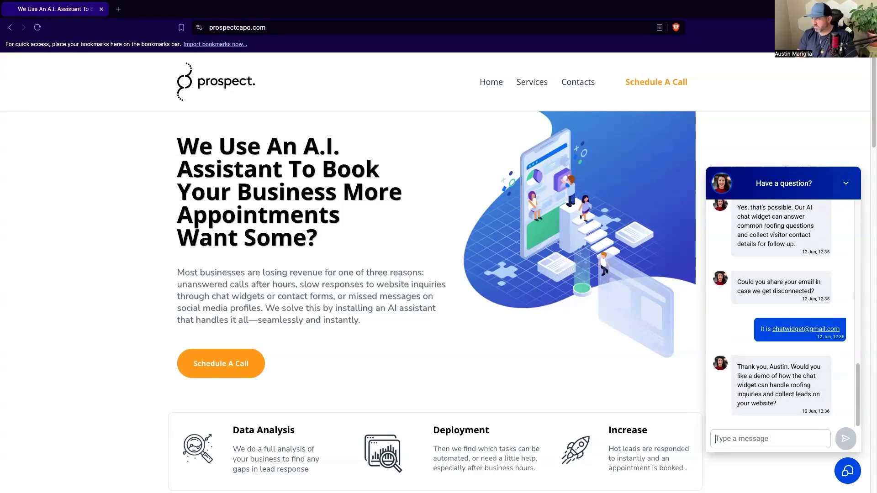
Decline the live chat's demo offer with the reply "No thank you".
type("No thank yo uu")
key("Return")
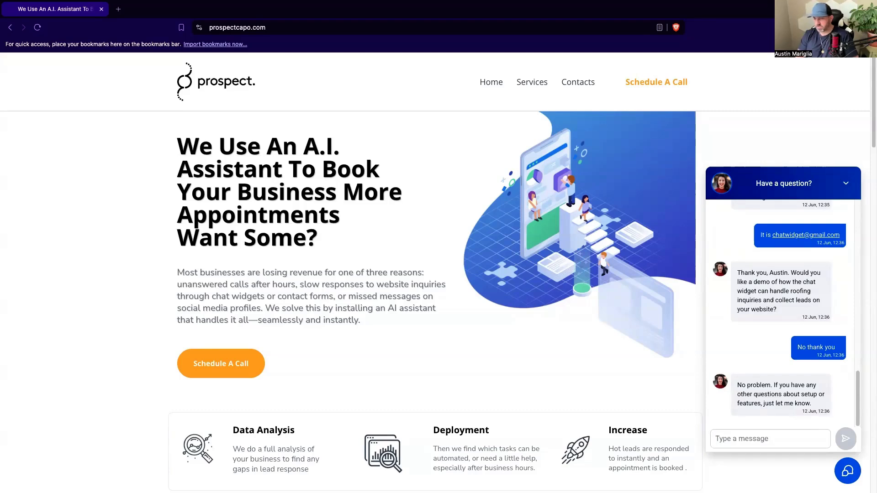
Send the live chat message "I would actually like a demo".
type("I would actually like a demo")
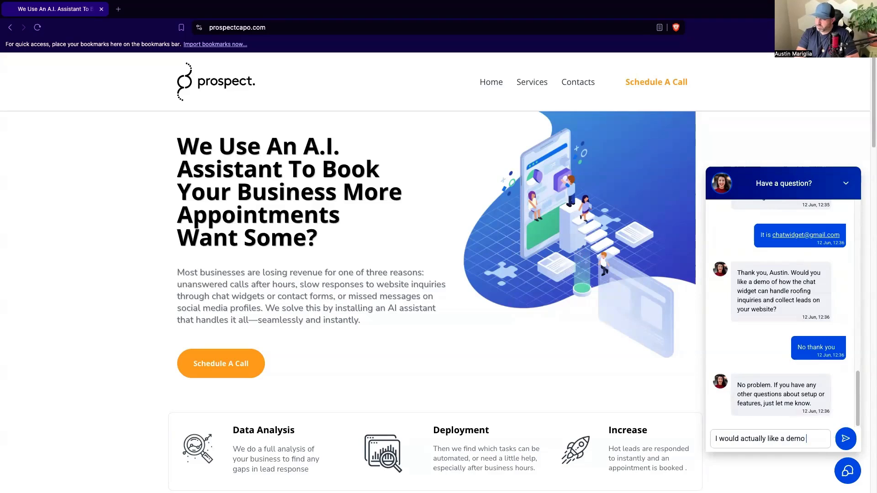
key("Return")
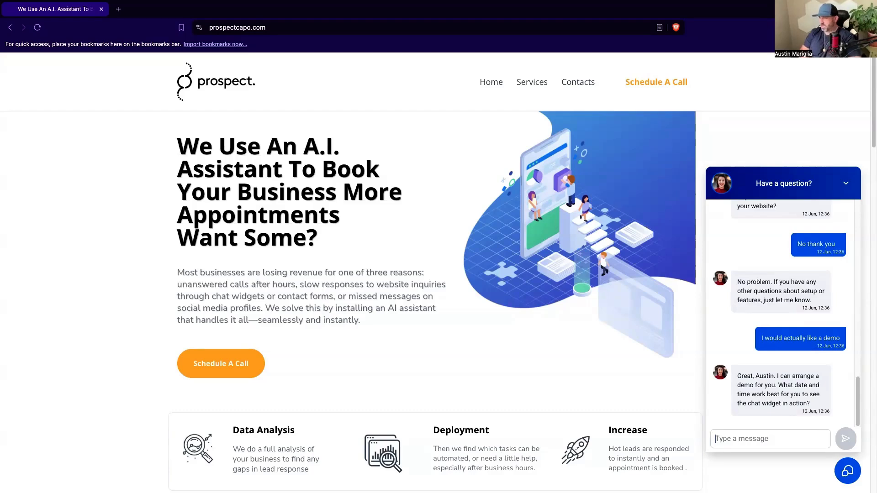
Ask the live chat agent which dates are available for the demo.
type("What dates do you have availabel?")
key("Return")
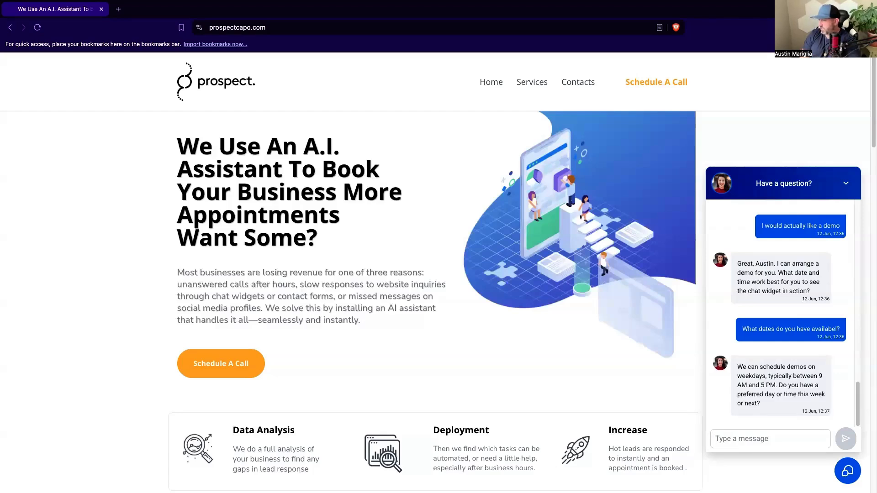
Propose an out-of-hours demo slot in the live chat with "Yes, thursday at 12:00 am".
type("Ye")
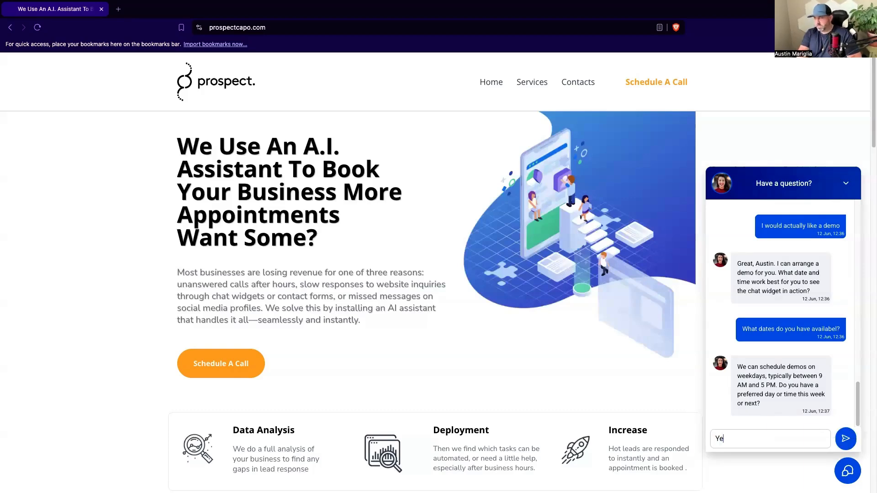
type("s, thur")
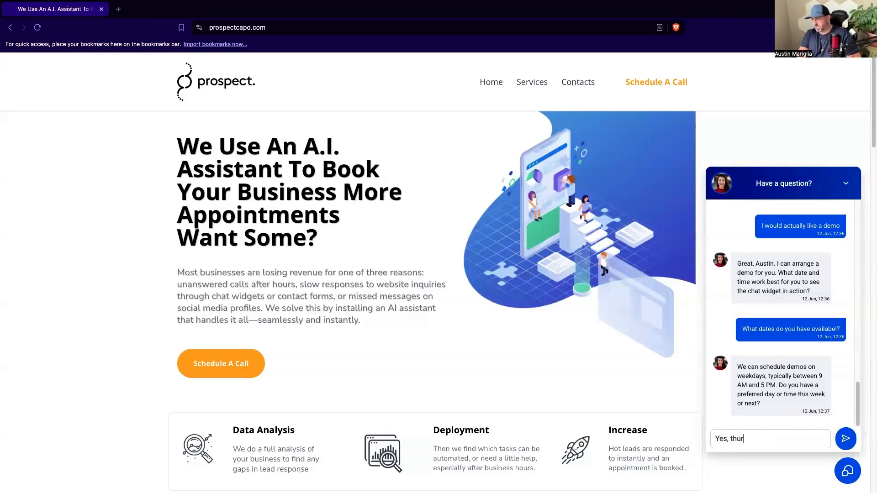
type("sday at")
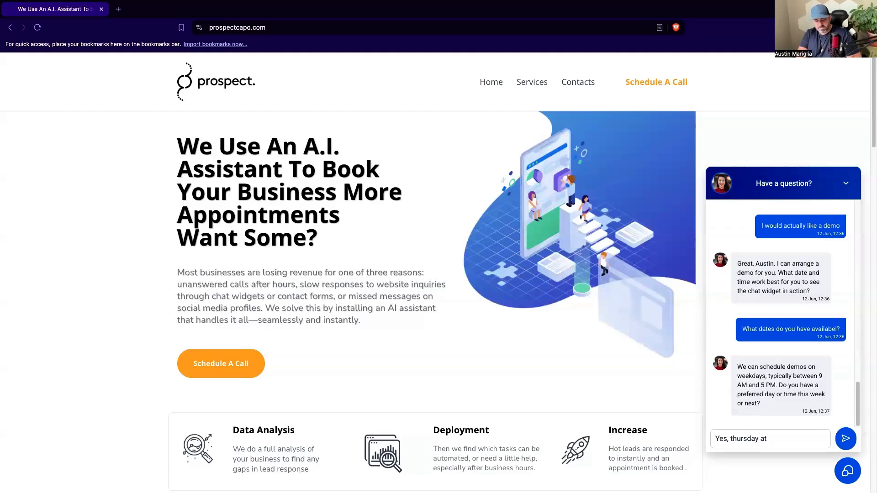
type(" 12:00 am")
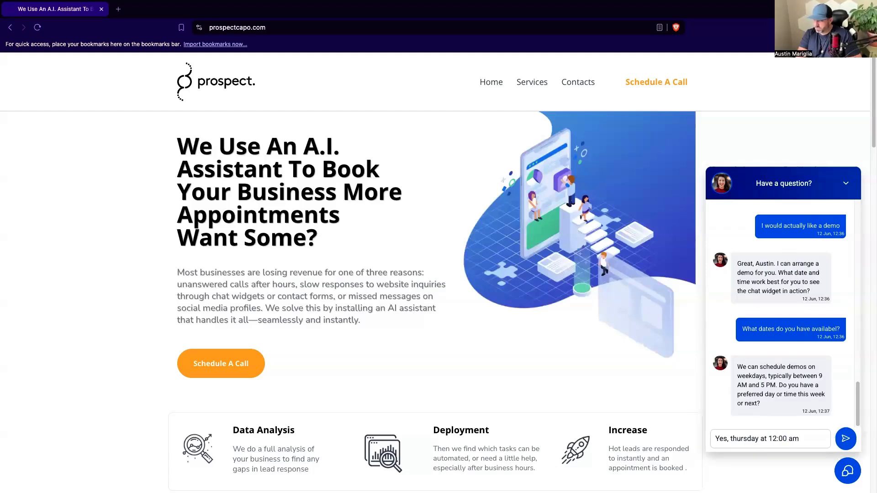
key("Return")
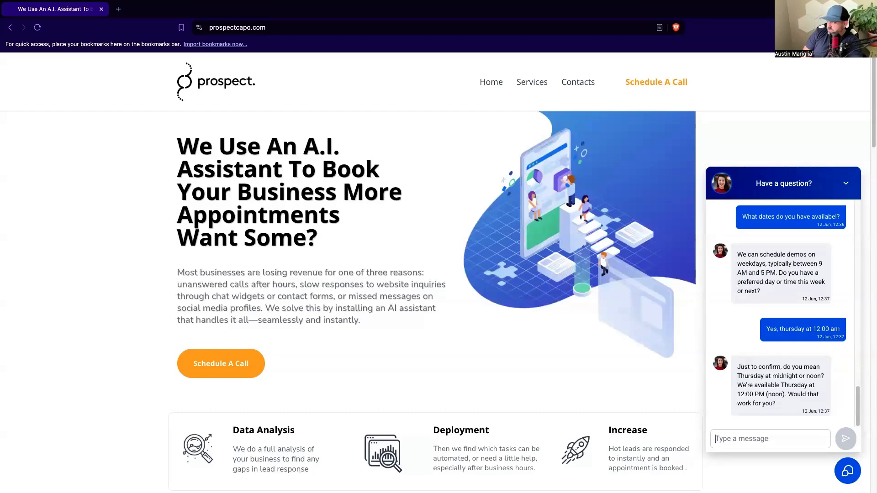
Turn down the suggested noon slot with the reply "No, I would like to do midnight".
type("No, I would like to do midnight")
key("Return")
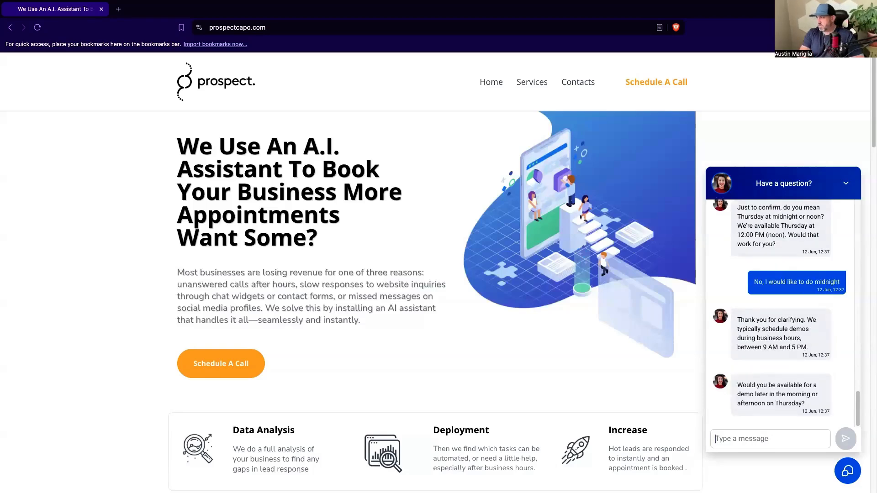
Request a different demo slot in the live chat by asking for 11:00 am on Friday.
type("Yes, can I do 11")
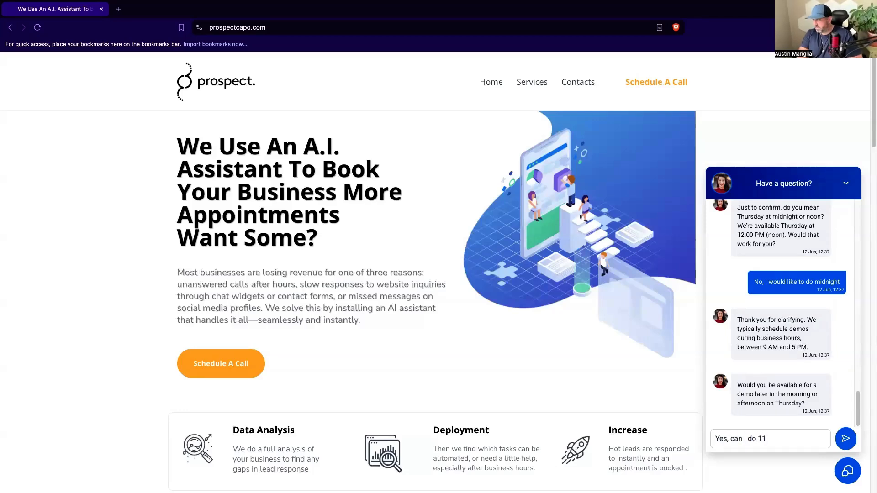
type(":00 am on firday")
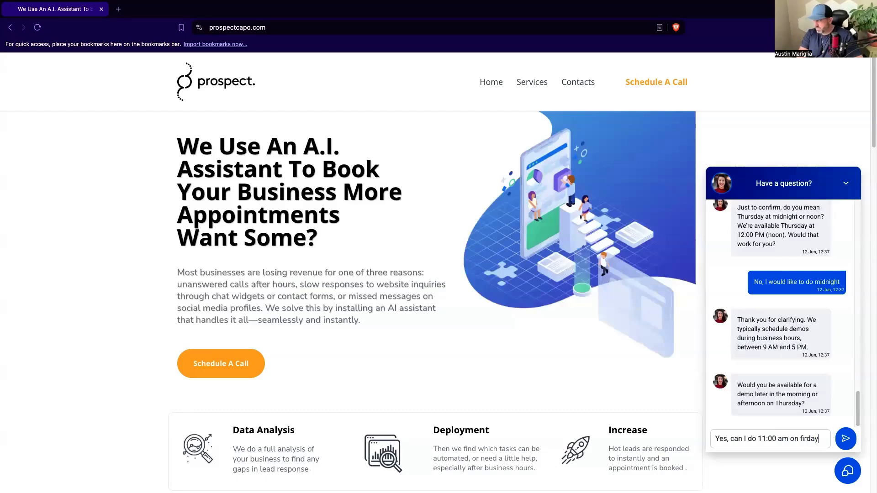
type("?")
key("Return")
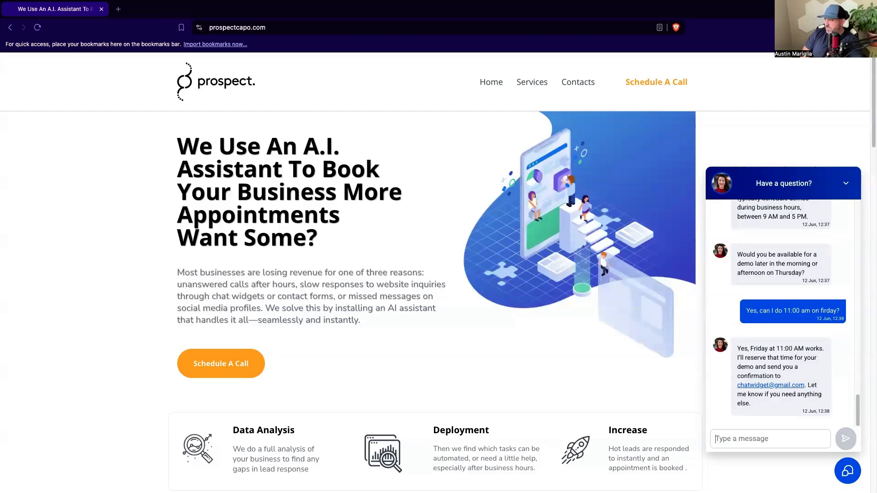
Accept the demo booking in the live chat with "Excellent, thank you".
type("Ex")
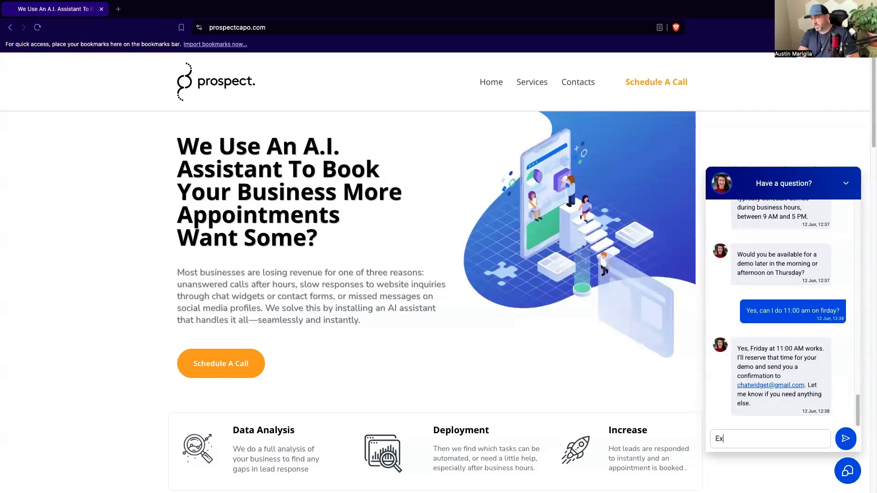
type("cellent, thank you")
key("Return")
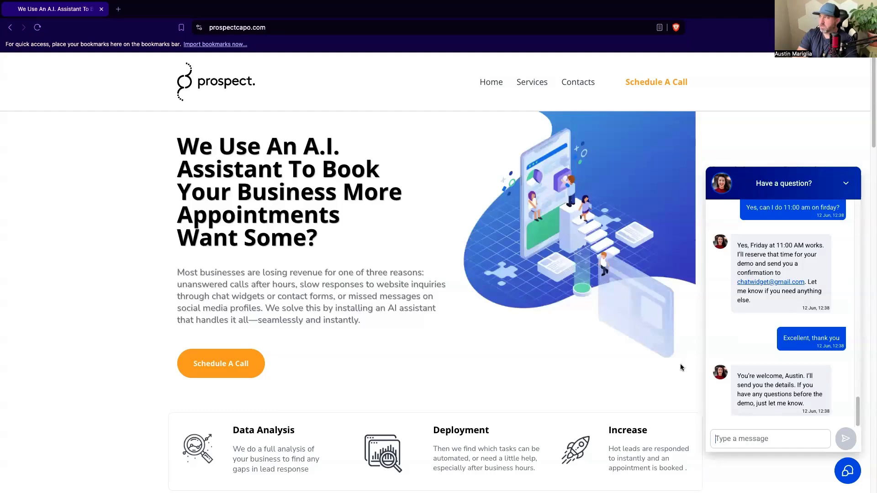
Ask the live chat agent "What is the time and date of my appointment?".
type("What is the time and date ")
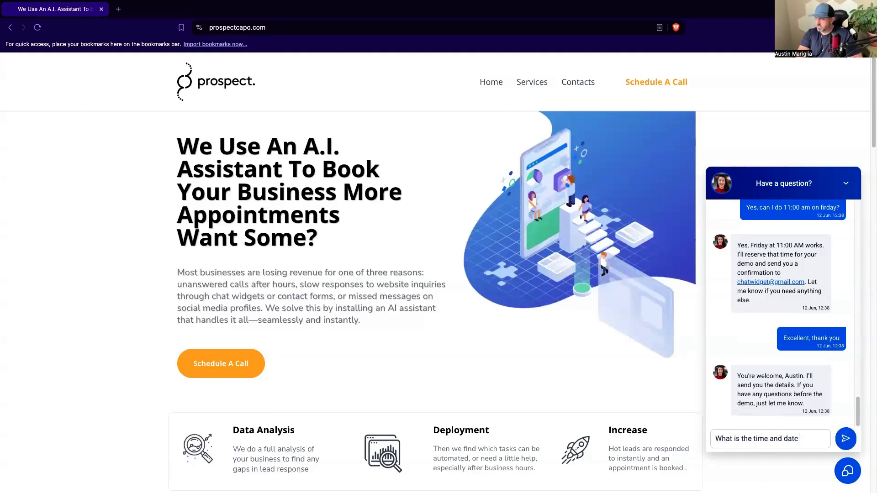
type("of my appointment?")
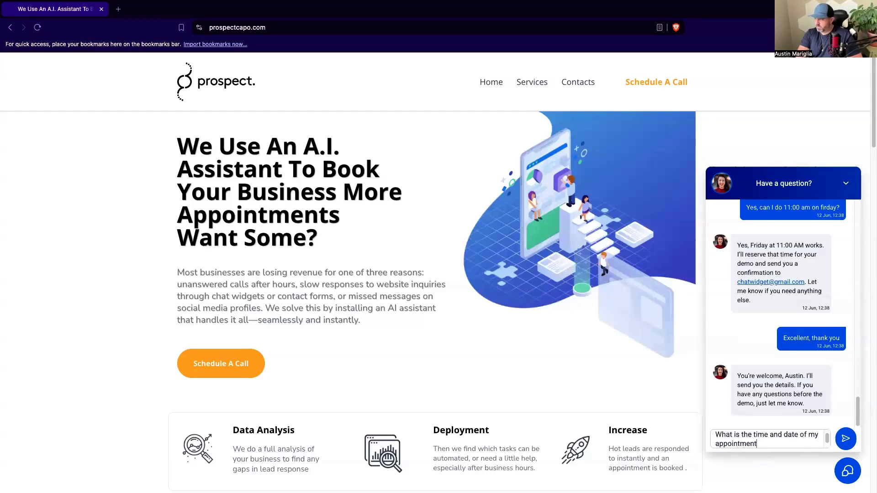
key("Return")
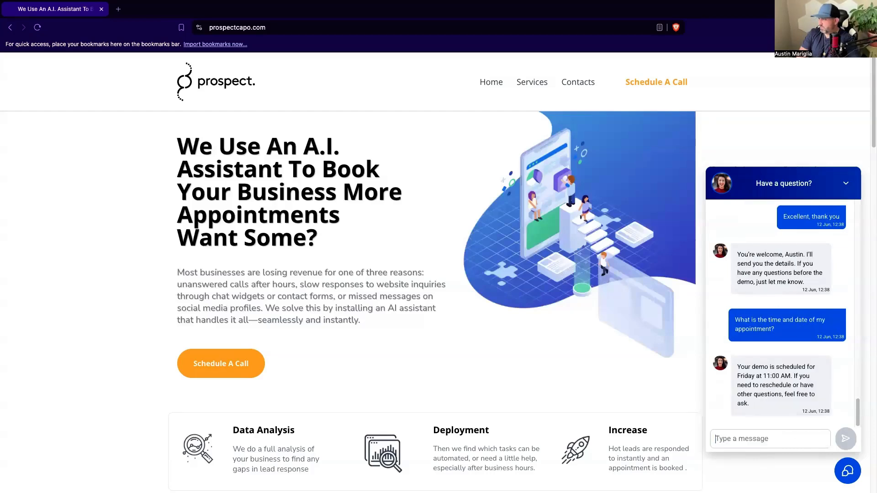
Ask for the exact appointment date in the live chat with "Friday the what?".
type("Fr")
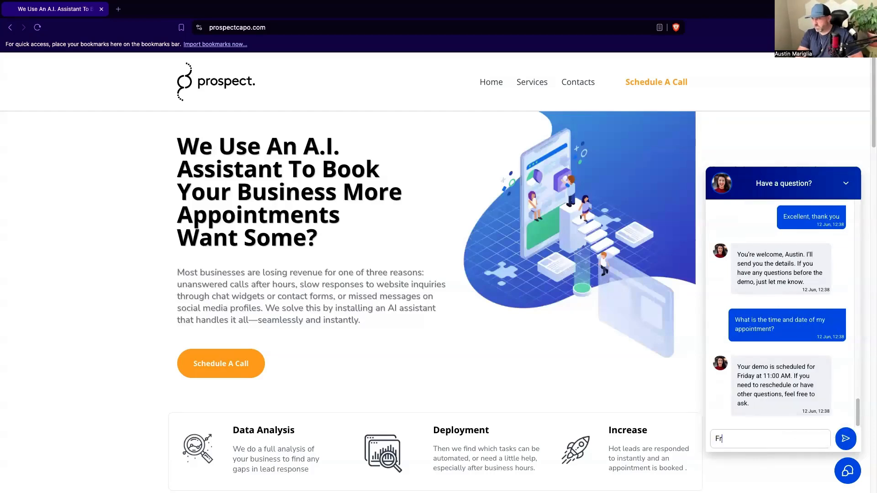
type("iday the what?")
key("Return")
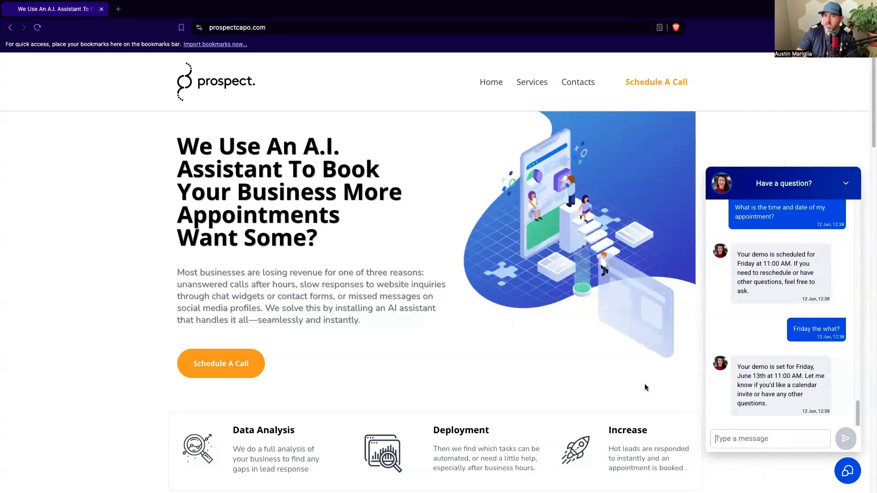
Switch to CloseBot's conversations and review the newest live chat, including the response reasoning behind the Friday 11:00 AM demo reply.
key("ctrl+Left")
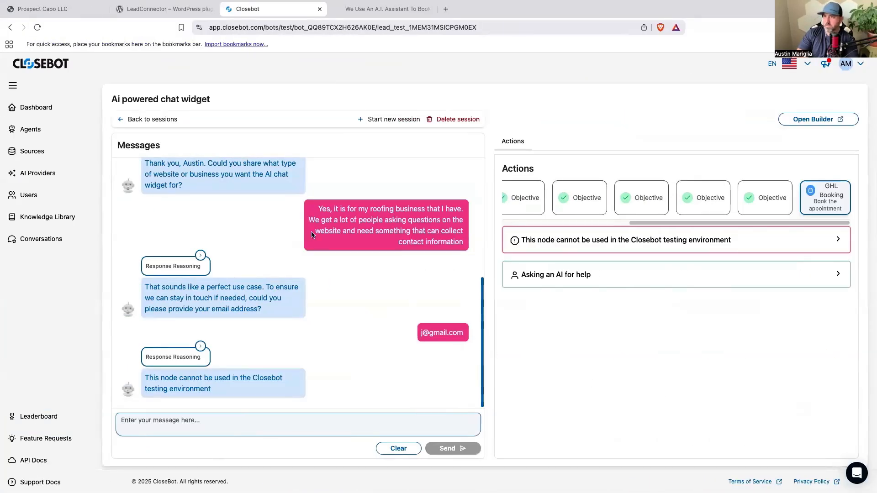
left_click(53, 237)
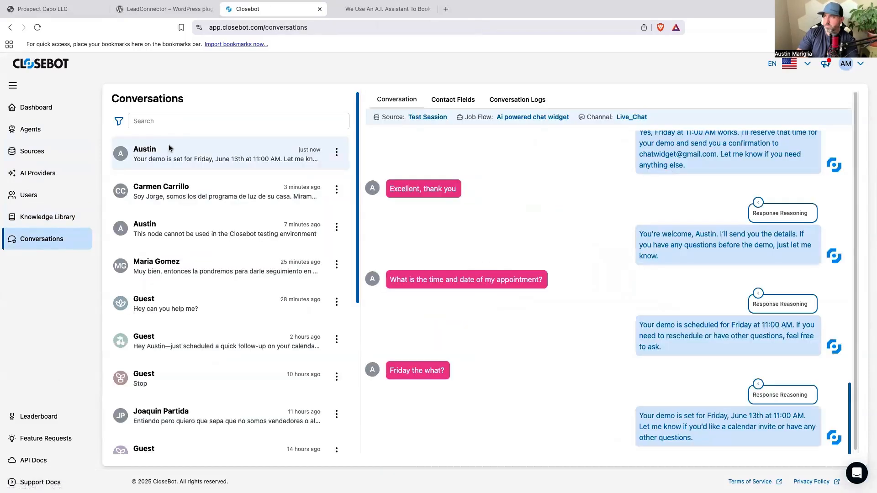
scroll(626, 330, "up", 10)
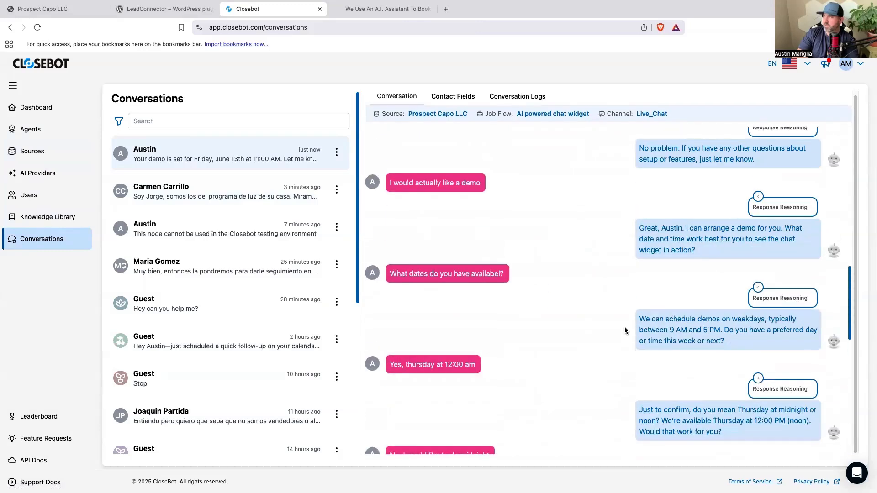
scroll(626, 331, "down", 6)
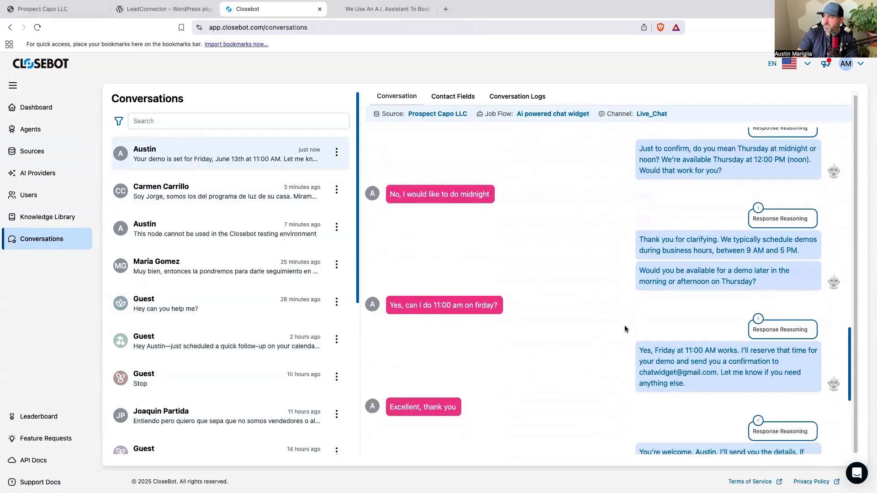
scroll(626, 328, "down", 1)
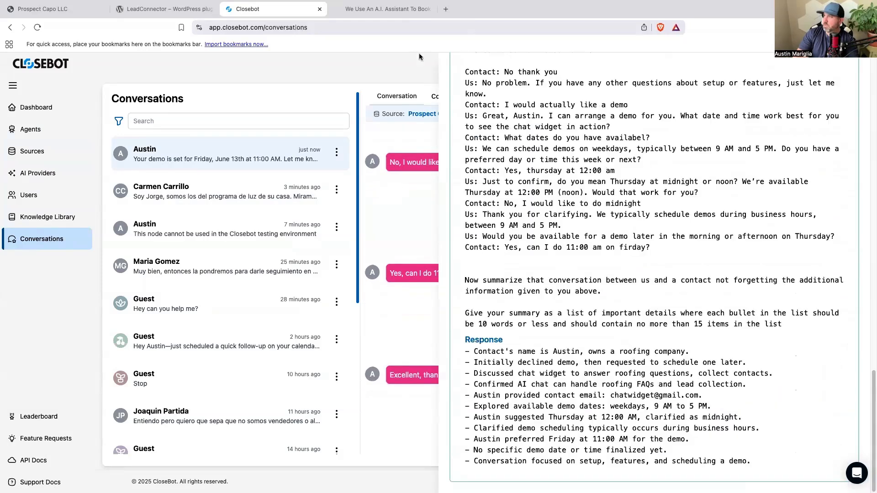
left_click(419, 55)
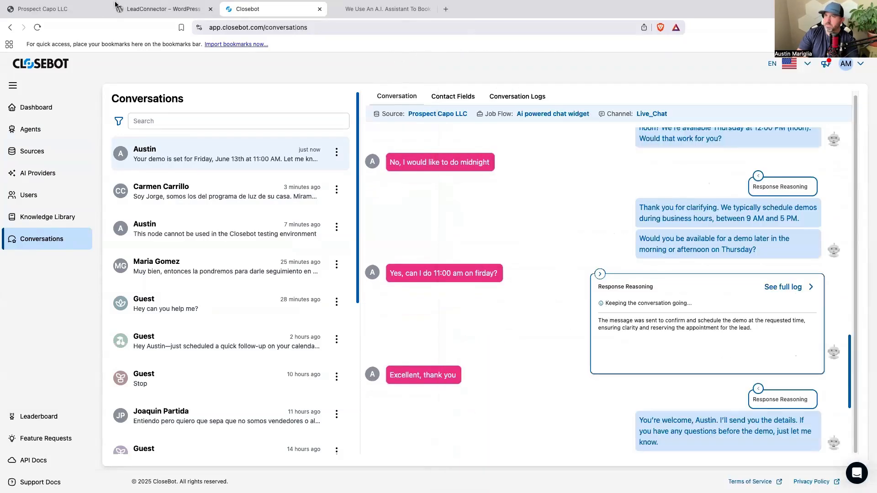
Switch to HighLevel's calendars, show both users' events and examine the Jun 8–14 week for the Friday demo.
left_click(68, 9)
left_click(45, 209)
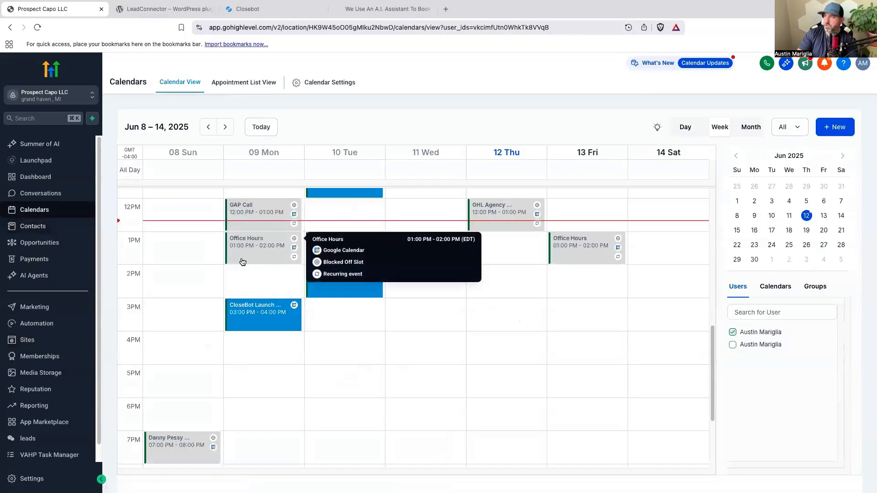
scroll(541, 315, "up", 8)
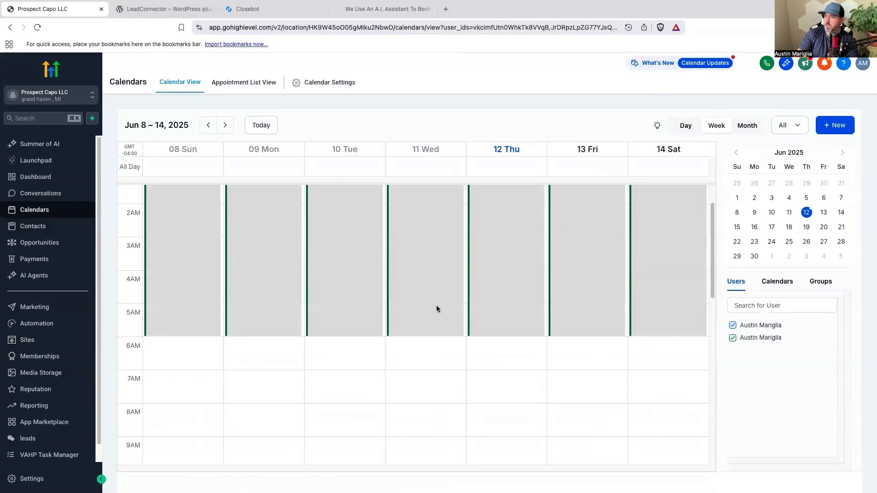
scroll(438, 307, "down", 7)
scroll(440, 308, "up", 5)
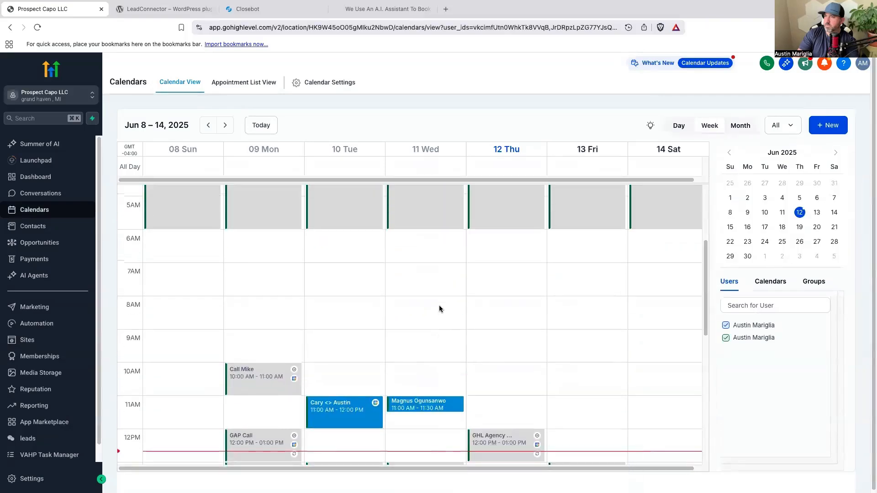
scroll(439, 305, "down", 6)
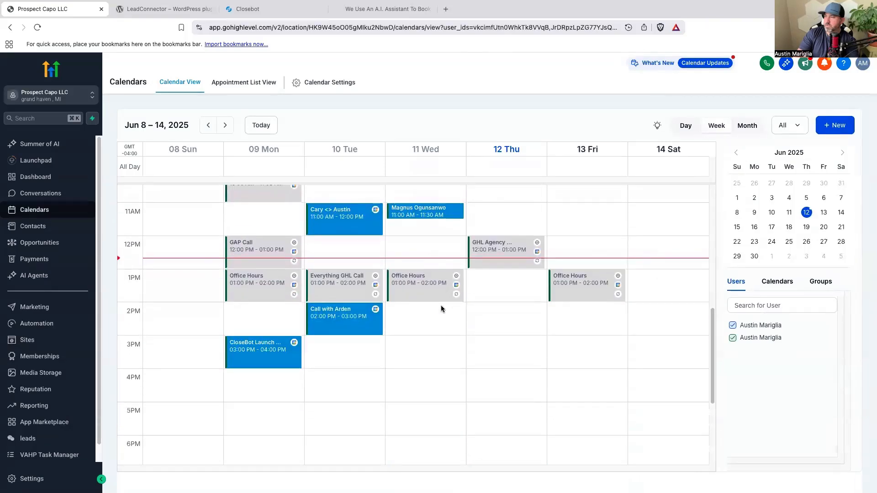
View the week's events by calendar, return to the user filter and recheck Friday the 13th around 11 AM.
left_click(777, 282)
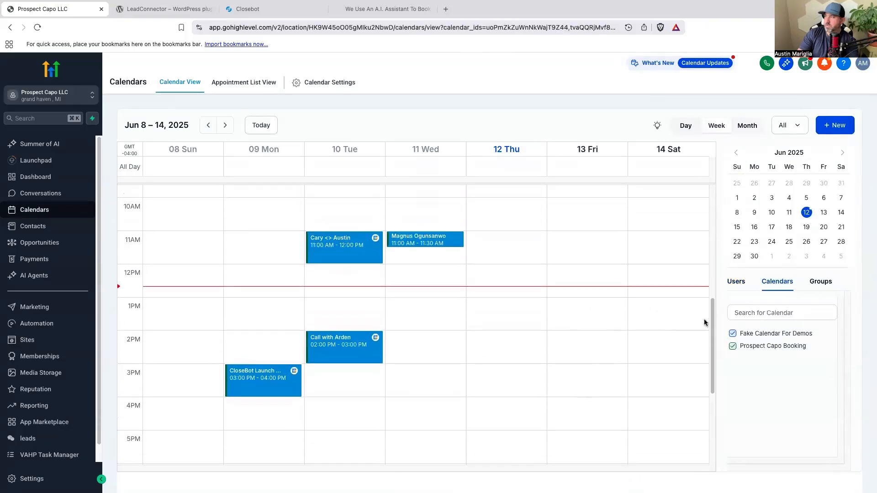
left_click(731, 283)
scroll(689, 304, "down", 5)
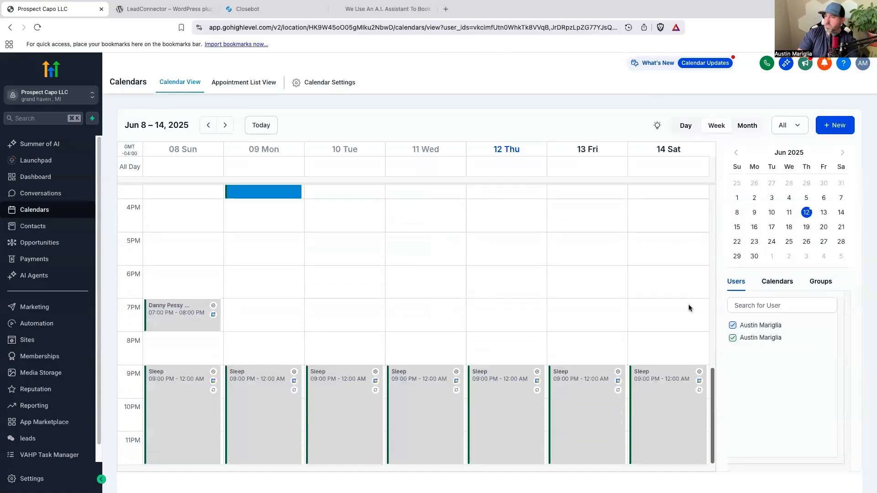
scroll(688, 306, "up", 10)
scroll(689, 306, "down", 5)
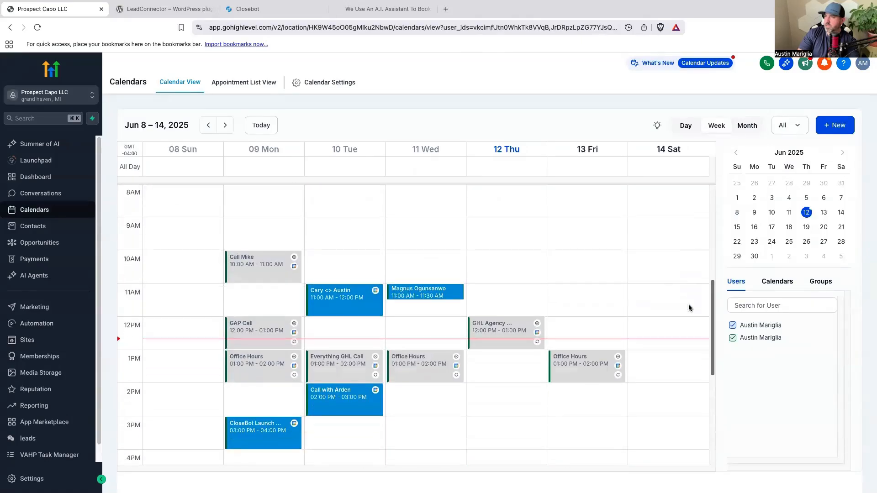
Open HighLevel's conversations, read back through the unread website visitor's chat and check that contact's appointments.
scroll(689, 308, "down", 2)
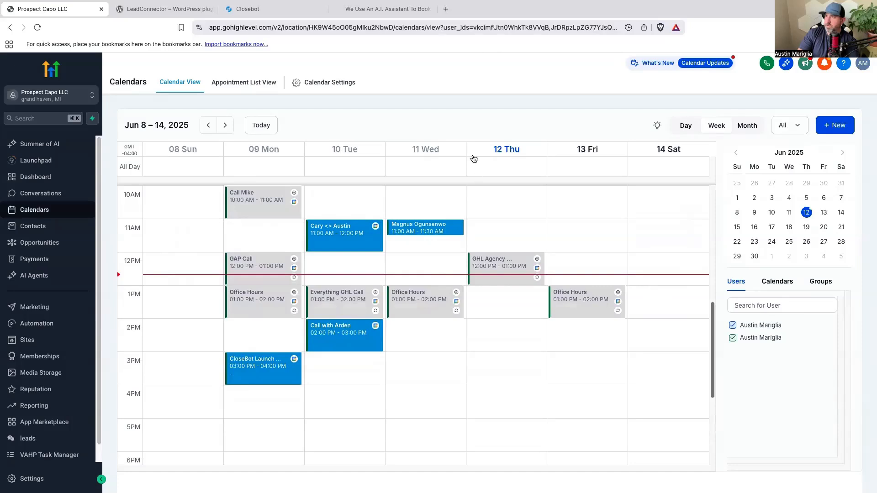
left_click(288, 9)
left_click(37, 10)
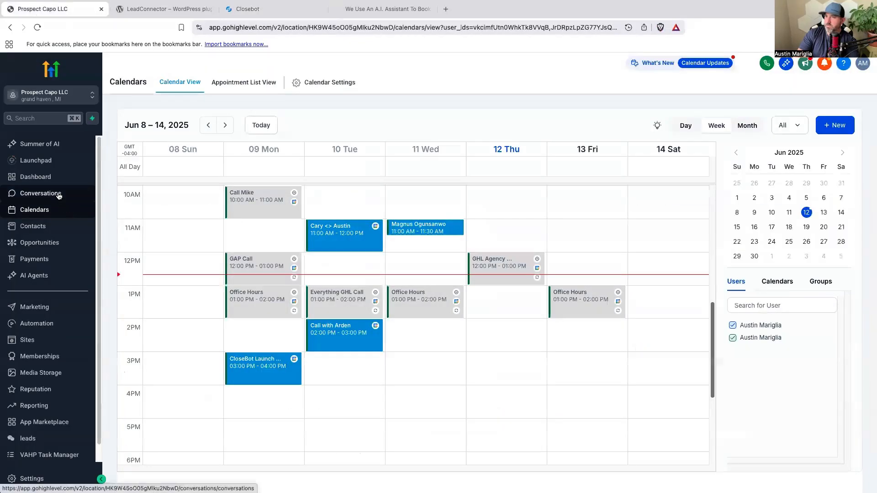
left_click(40, 193)
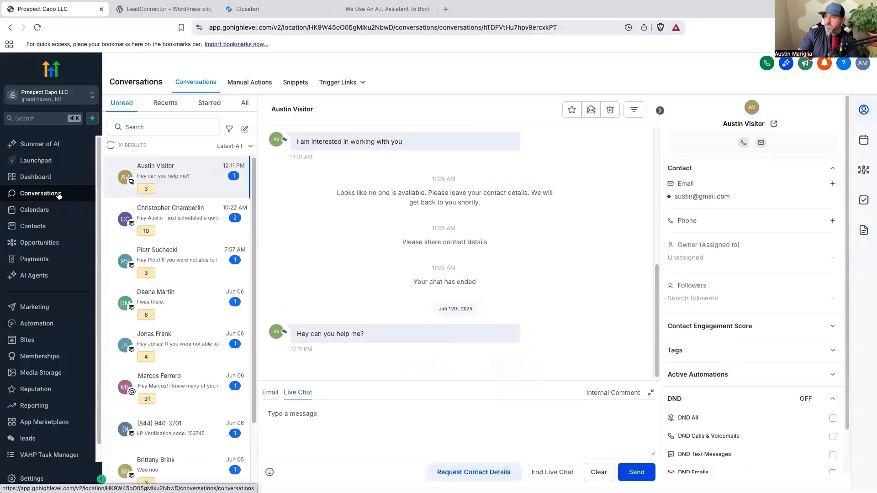
scroll(361, 265, "up", 1)
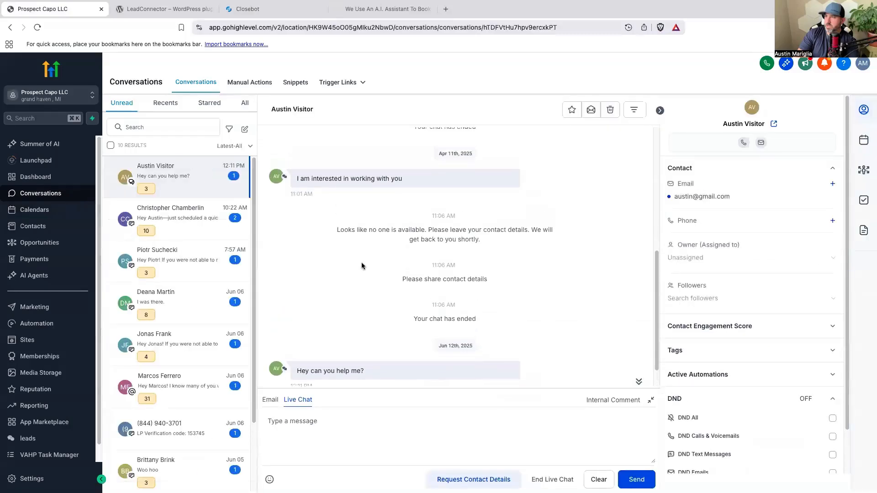
scroll(361, 266, "up", 5)
scroll(363, 266, "up", 2)
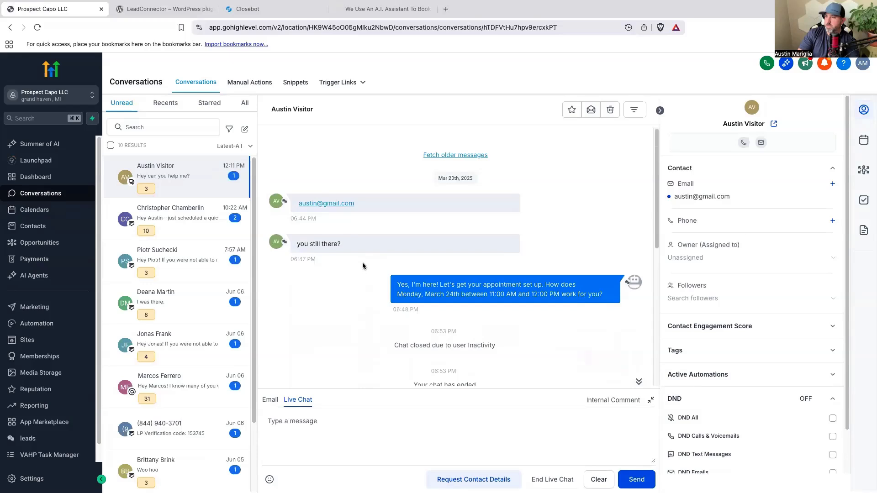
left_click(865, 141)
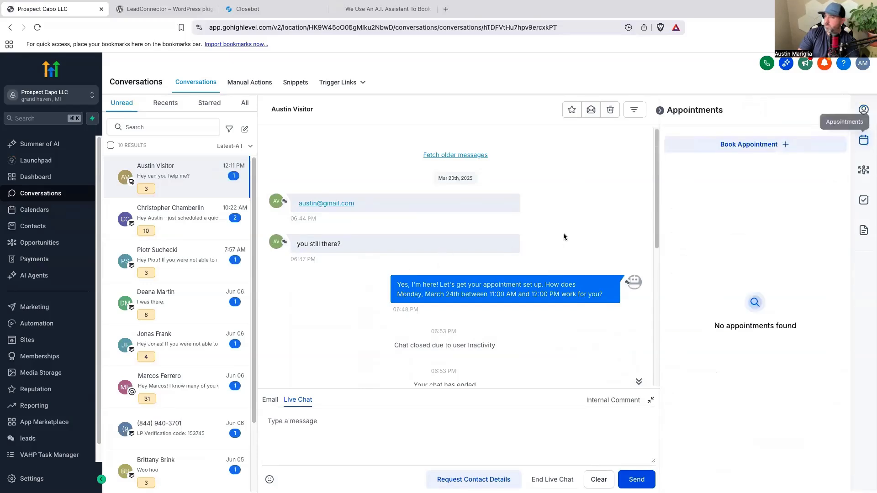
List all HighLevel conversations and check the appointments of the newest chat visitor with the Friday demo.
scroll(566, 233, "down", 5)
left_click(246, 104)
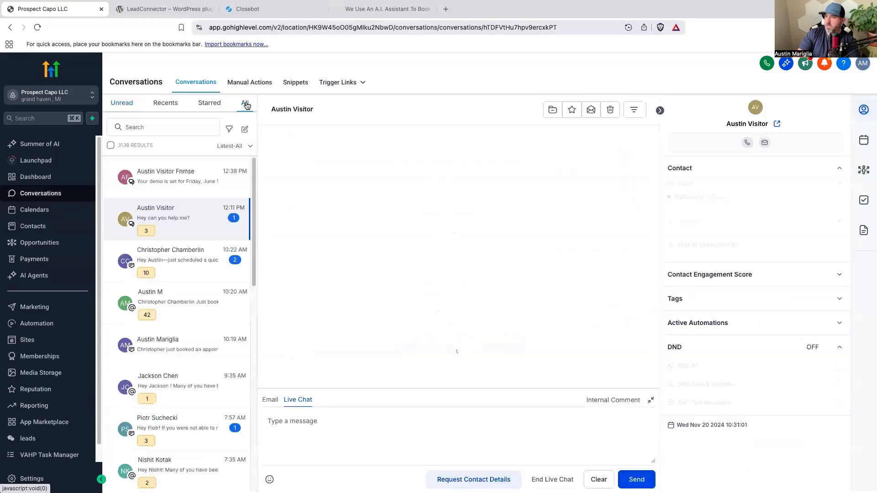
left_click(863, 143)
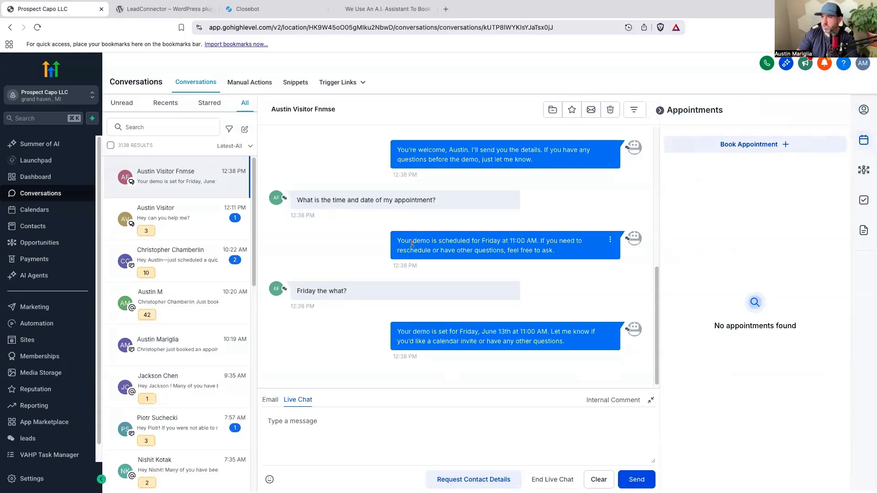
Switch to CloseBot and reread the newest live chat's scheduling exchange about the Friday 11:00 AM demo.
left_click(283, 14)
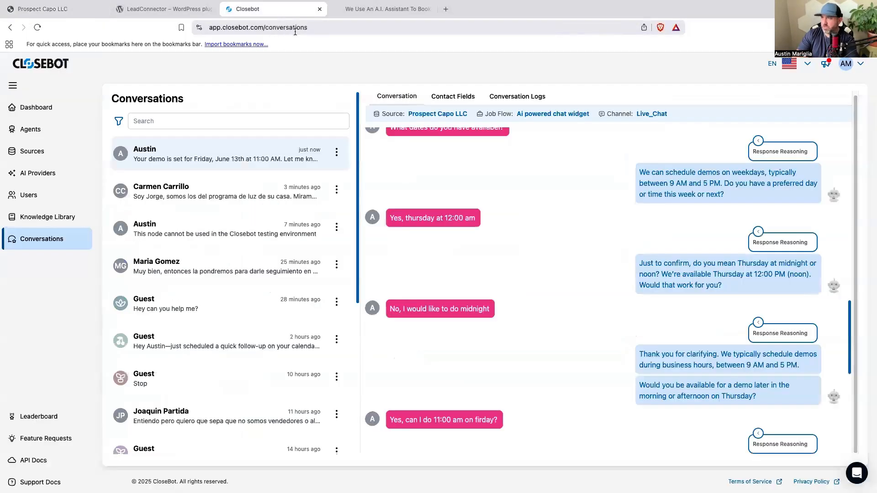
scroll(583, 335, "down", 5)
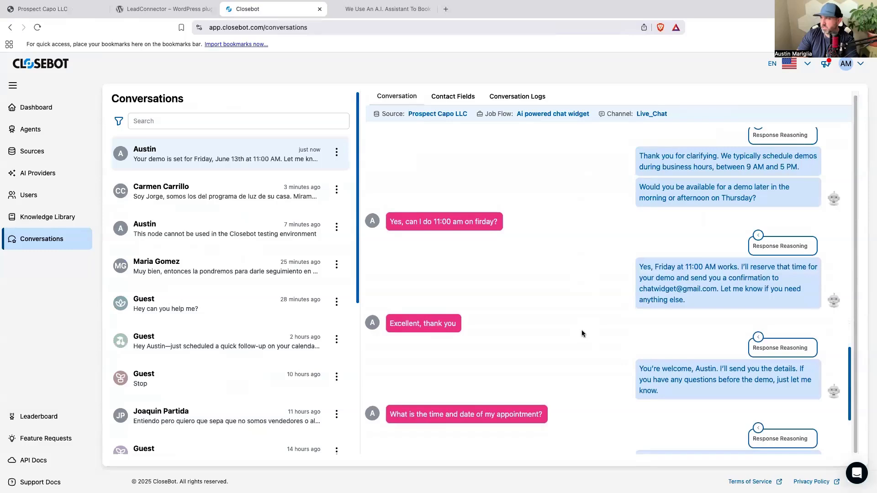
scroll(584, 333, "down", 1)
scroll(583, 332, "down", 2)
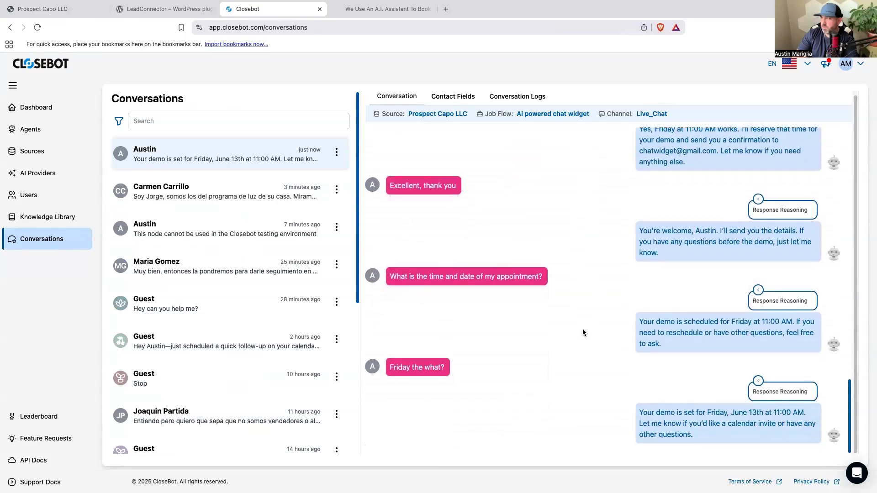
scroll(582, 329, "up", 5)
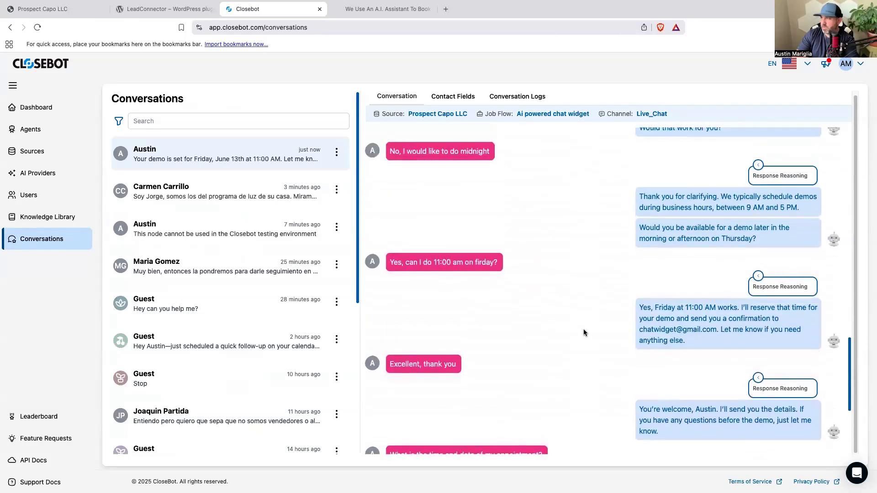
scroll(582, 329, "up", 3)
Open the Ai powered chat widget job flow and examine its GHL Booking node, including the calendar and advanced settings.
left_click(28, 131)
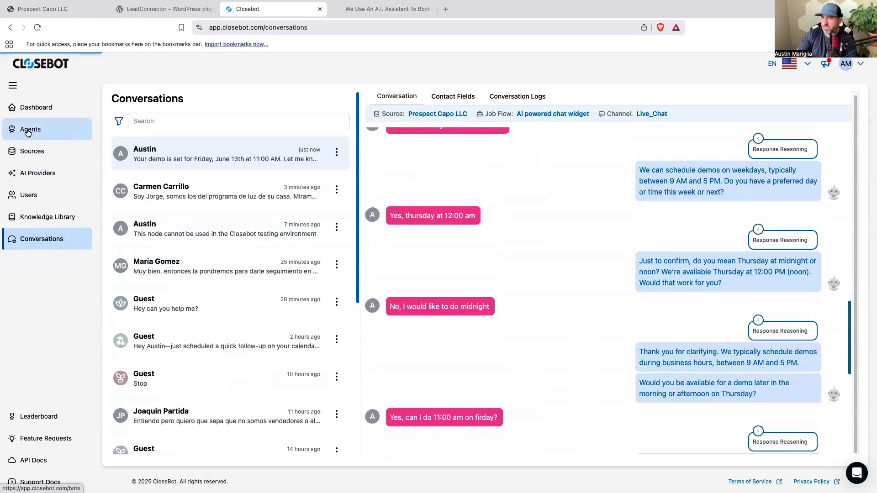
scroll(295, 259, "down", 2)
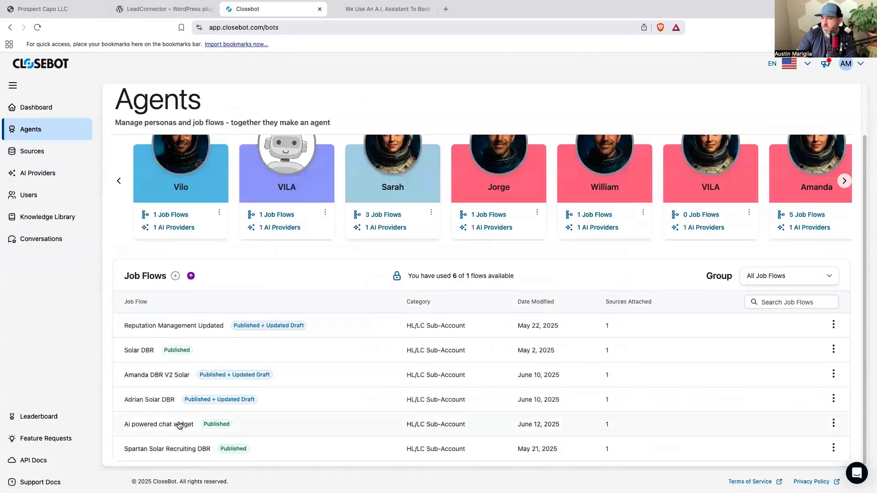
left_click(178, 423)
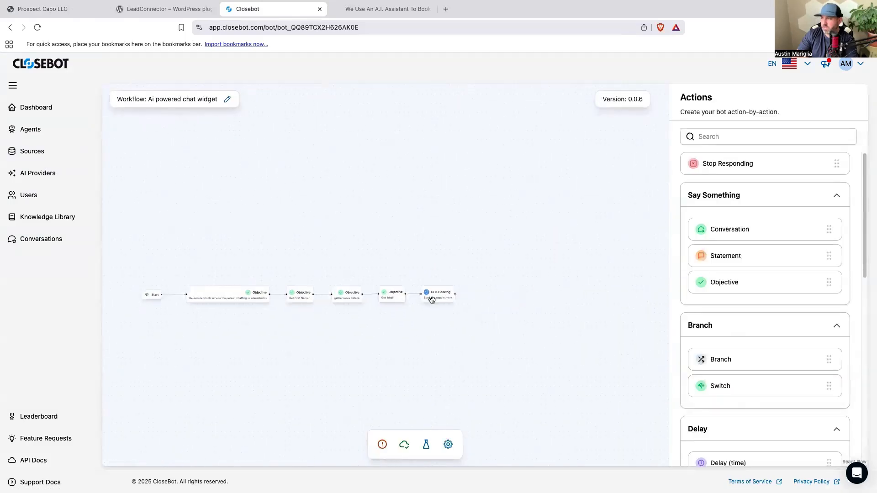
left_click(432, 296)
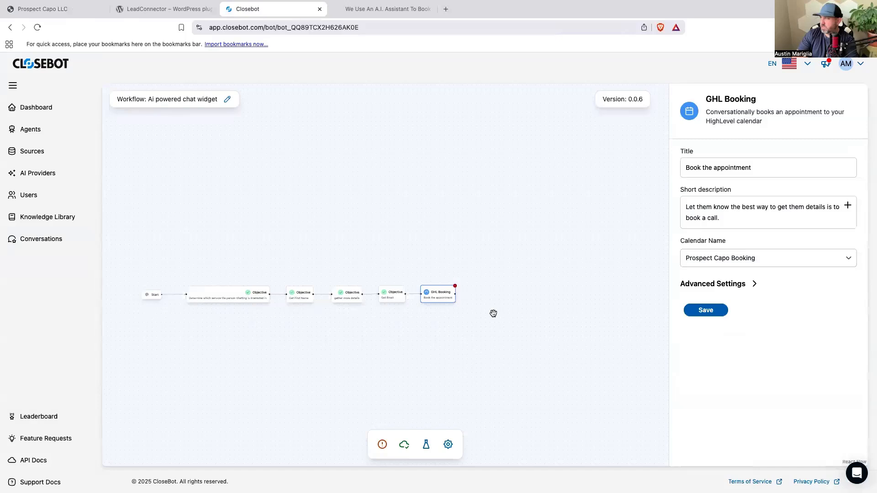
left_click(740, 284)
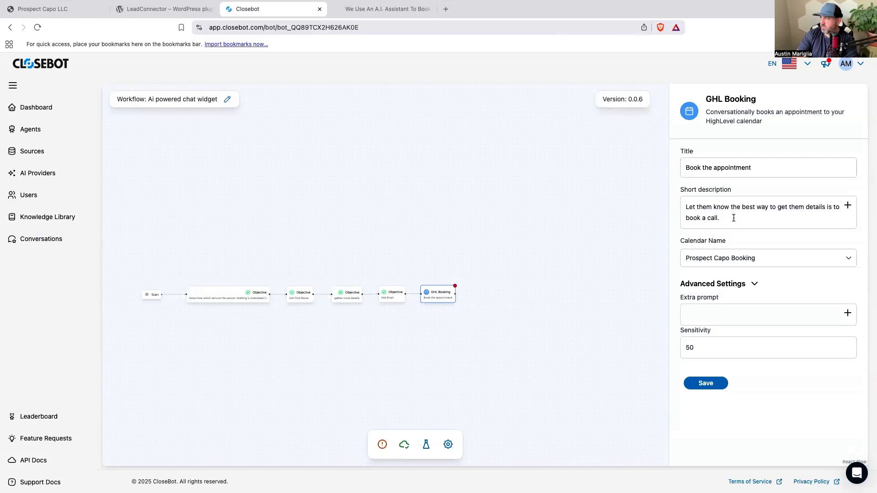
left_click_drag(488, 333, 582, 321)
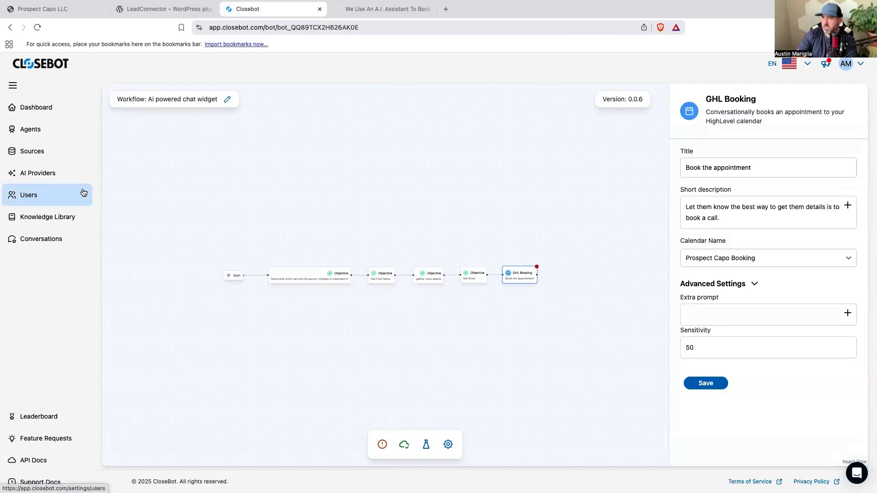
Reopen the newest CloseBot conversation and view the full reasoning log of the reply following the visitor's e-mail message.
left_click(60, 244)
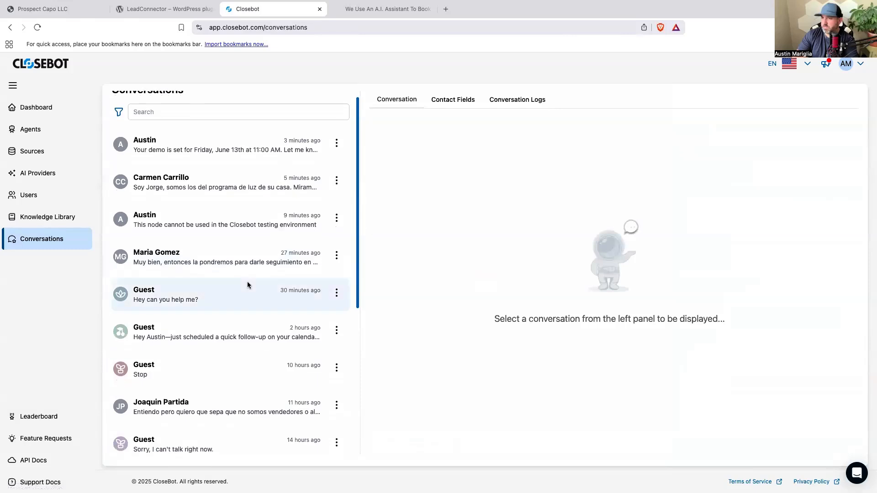
left_click(214, 154)
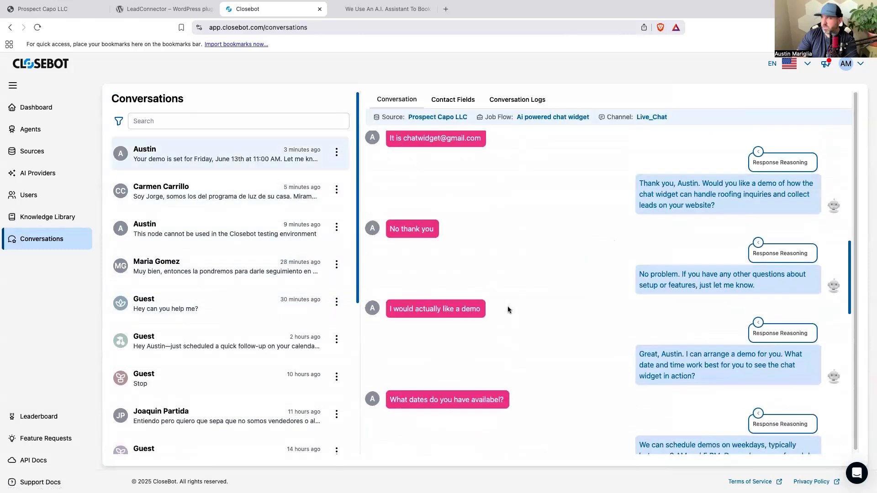
scroll(516, 313, "up", 20)
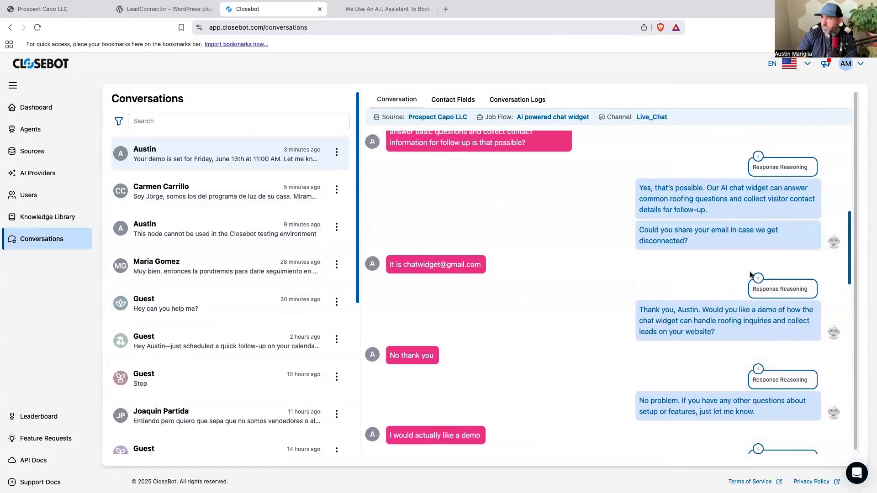
left_click(758, 277)
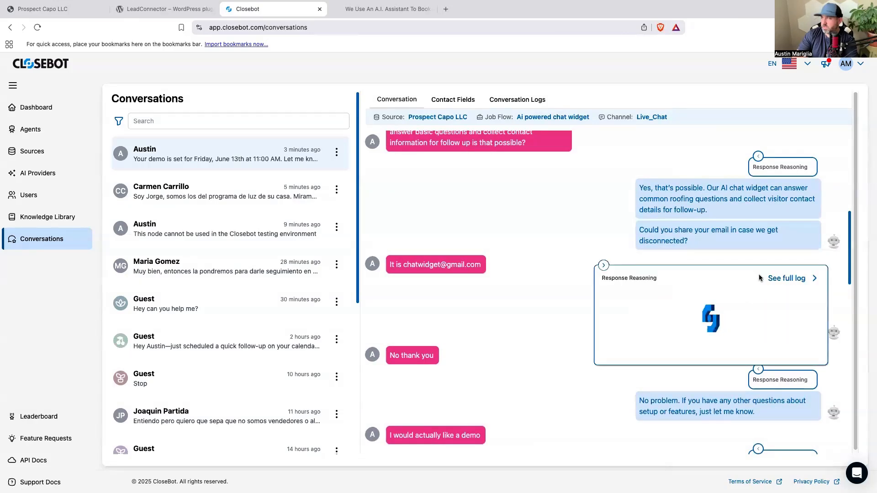
left_click(789, 279)
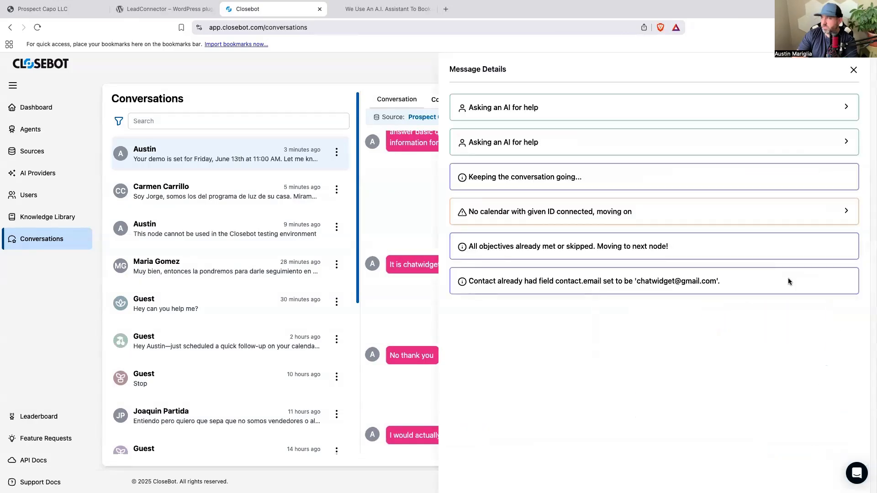
Expand the "No calendar with given ID connected, moving on" log entry to check for details, and collapse it again.
left_click(625, 218)
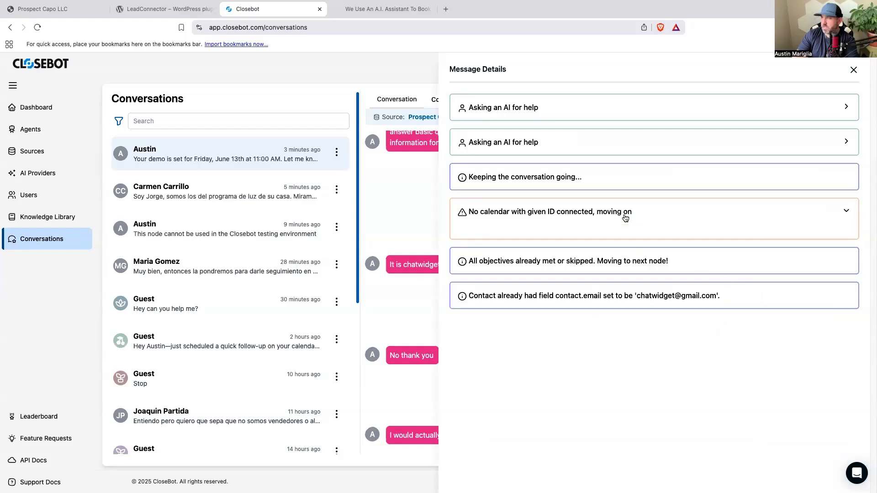
left_click(680, 218)
left_click(681, 218)
left_click(681, 218)
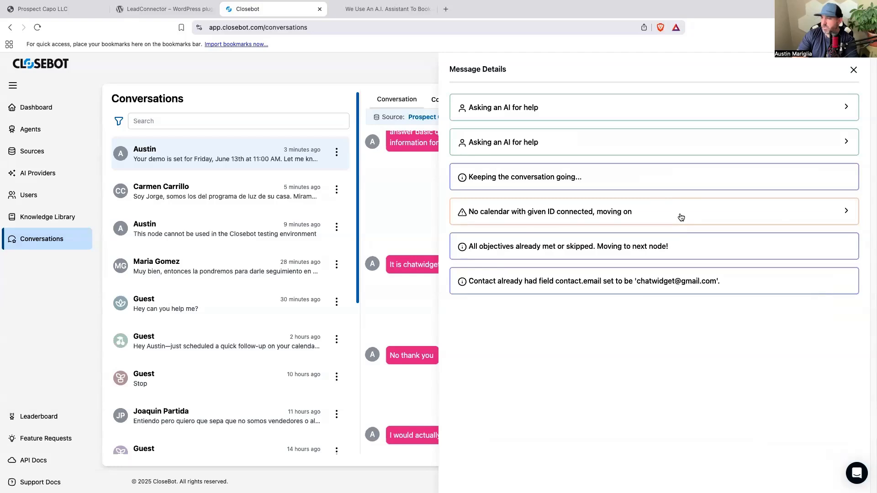
left_click(681, 217)
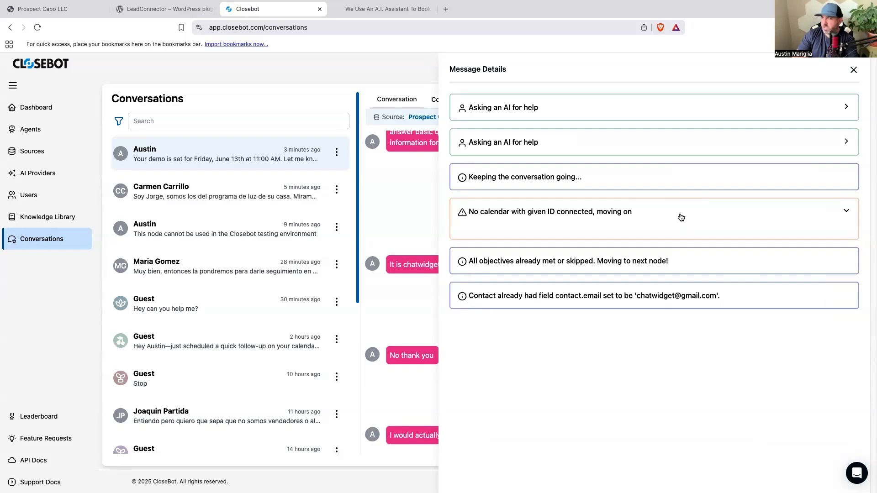
left_click(681, 217)
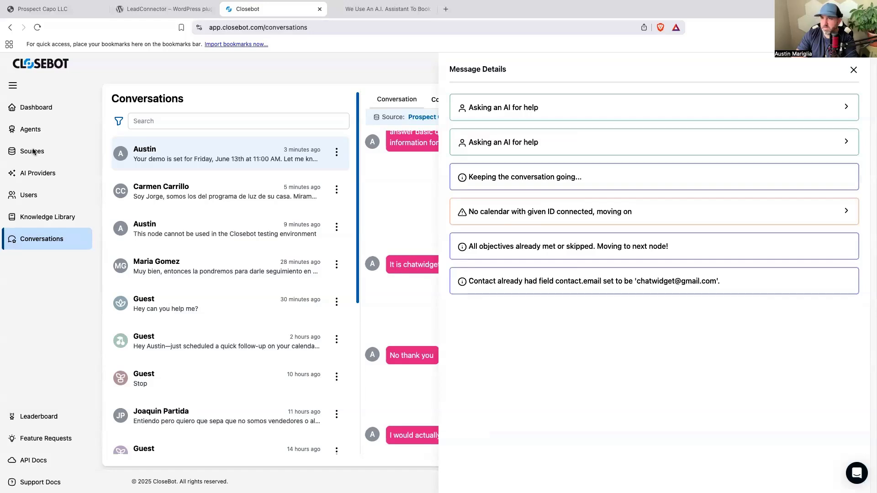
Return to the Ai powered chat widget job flow and show the GHL Booking node's advanced settings.
left_click(37, 131)
left_click(38, 131)
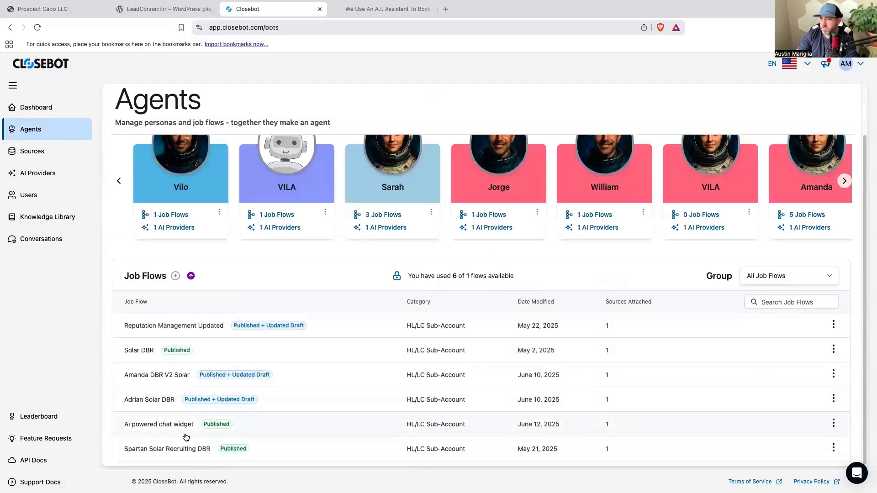
left_click(295, 424)
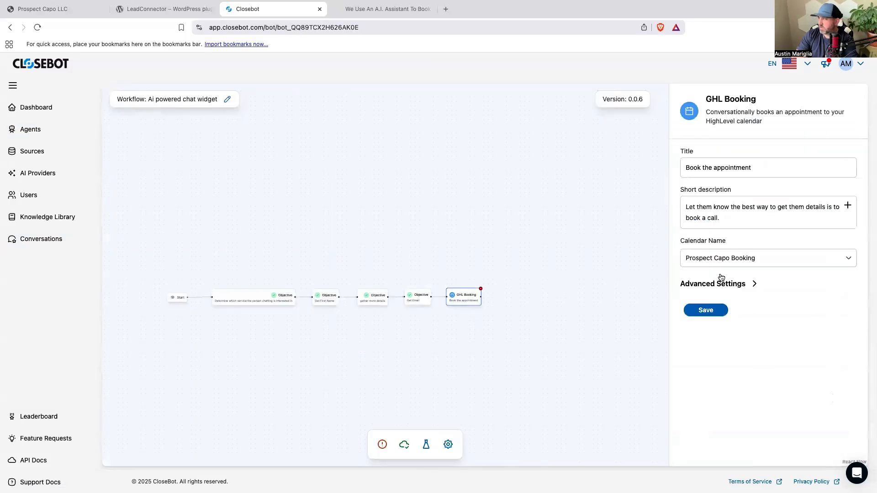
left_click(735, 284)
Reselect Prospect Capo Booking as the GHL Booking node's calendar, then save the node and publish the job flow.
left_click(748, 259)
left_click(848, 262)
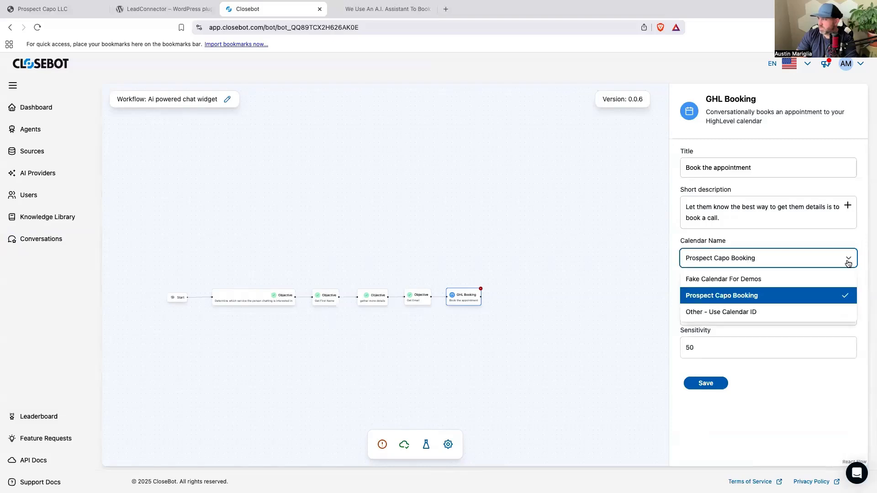
left_click(675, 293)
left_click(704, 387)
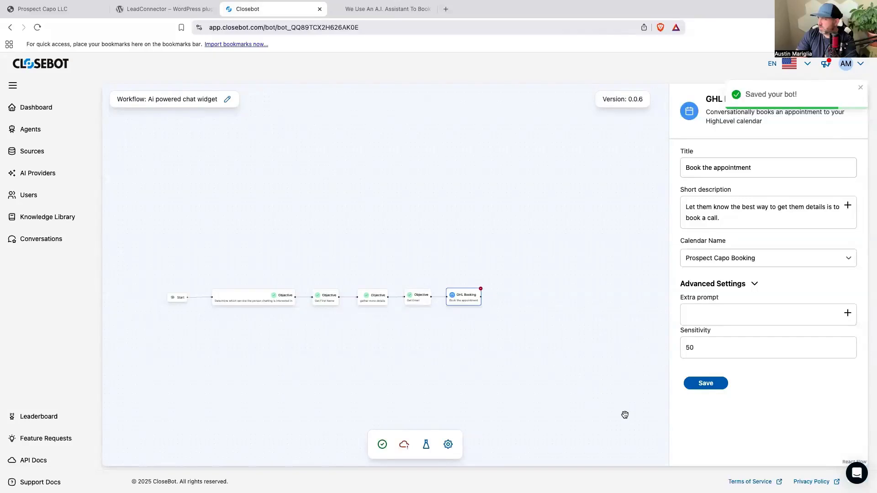
left_click(861, 90)
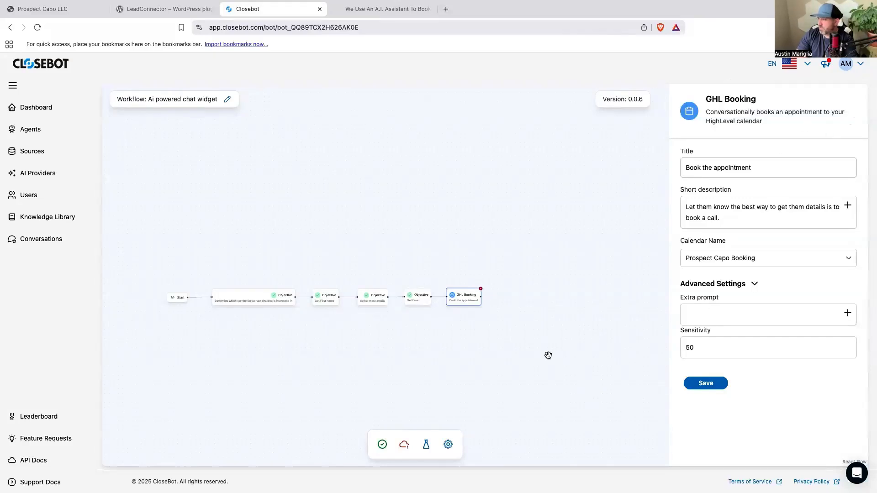
left_click_drag(548, 355, 632, 323)
left_click(407, 449)
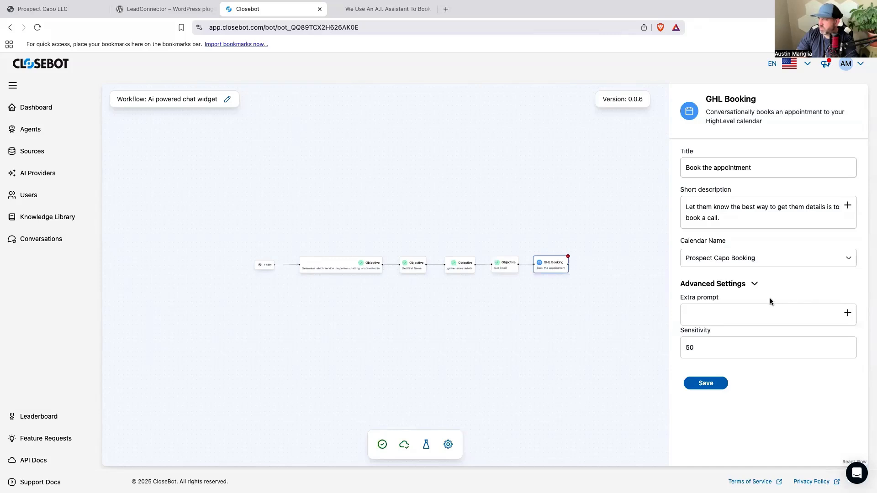
Switch to HighLevel and open the calendar settings for the Prospect Capo account.
left_click(59, 12)
scroll(73, 359, "down", 1)
left_click(31, 478)
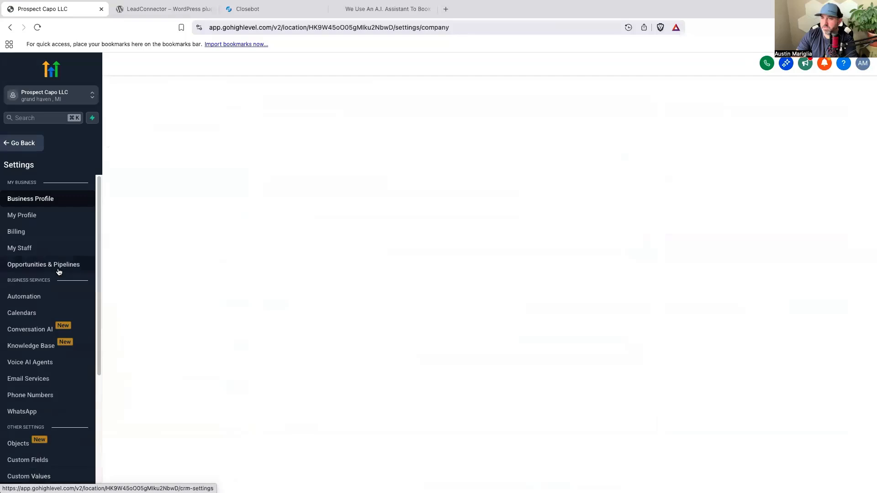
left_click(21, 312)
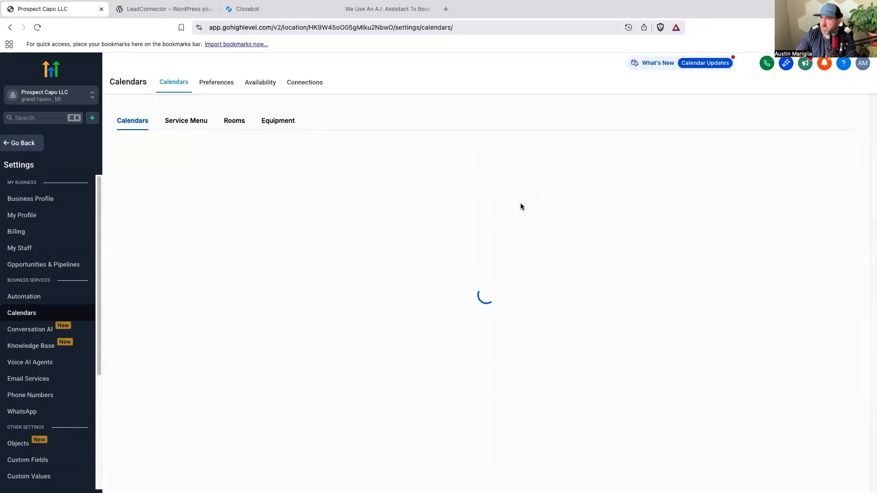
Copy the Prospect Capo Booking calendar's ID from HighLevel and paste it into CloseBot's GHL Booking node, using the Other - Use Calendar ID option.
left_click(322, 241)
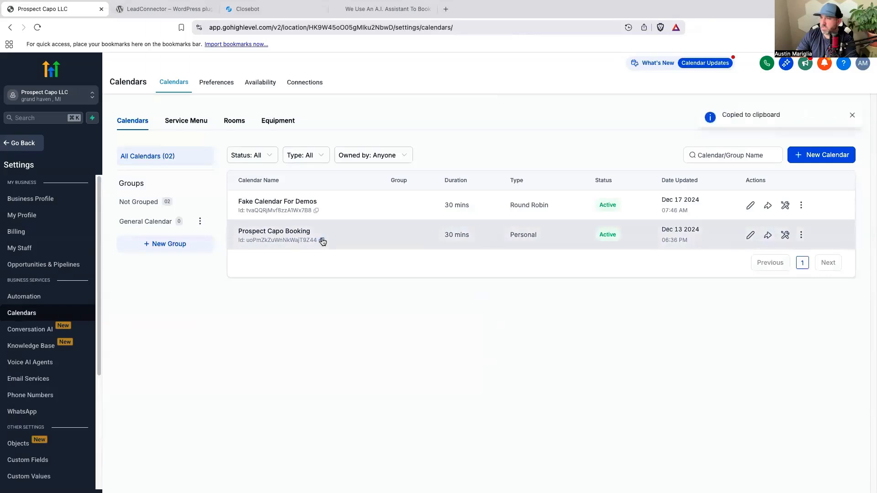
left_click(247, 8)
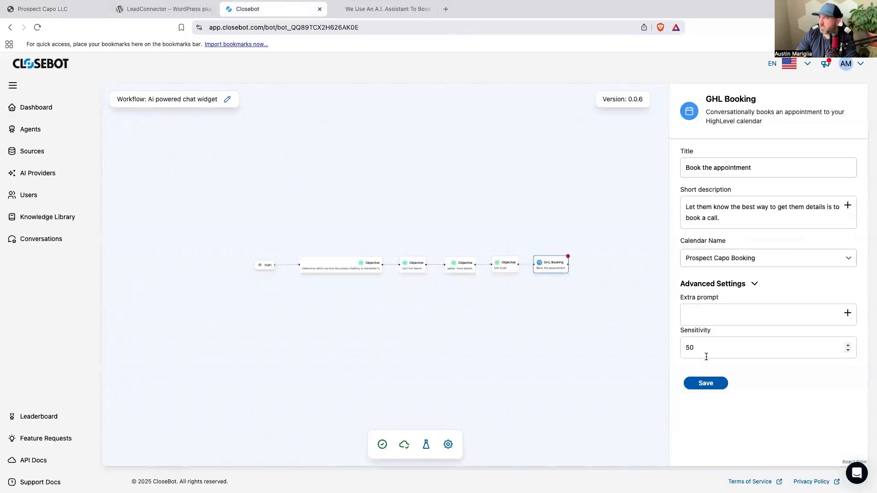
left_click(841, 258)
left_click(751, 310)
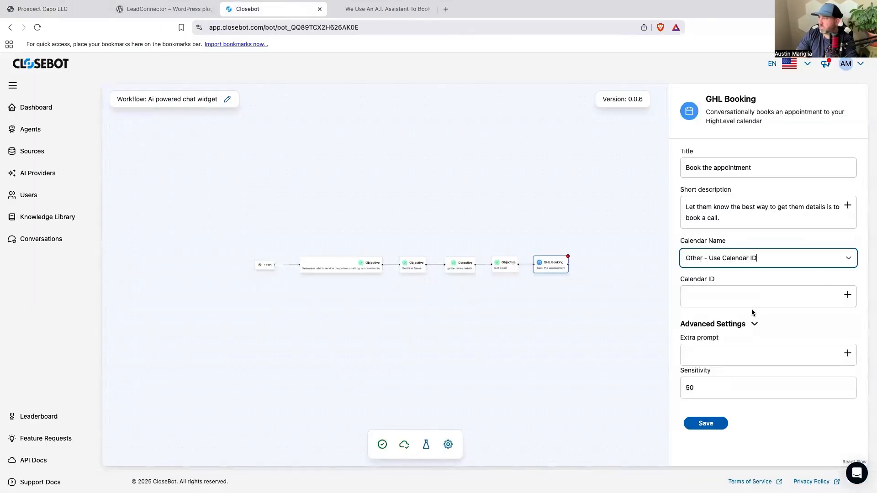
left_click(729, 296)
right_click(729, 296)
left_click(752, 355)
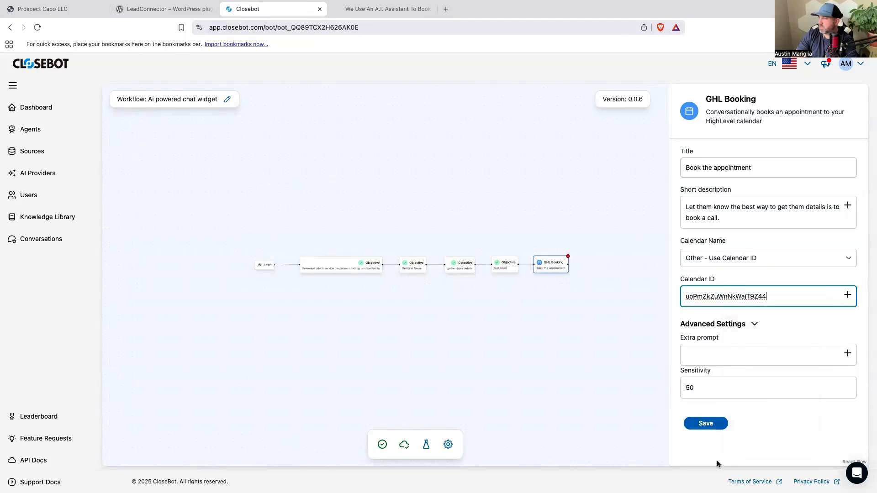
Save the GHL Booking node, save and publish the job flow, and open its test sessions.
left_click(707, 426)
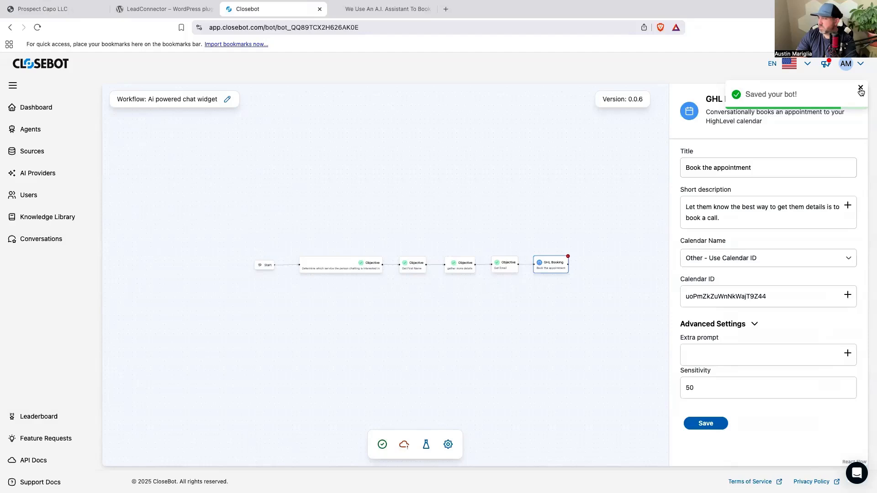
left_click(383, 445)
left_click(401, 445)
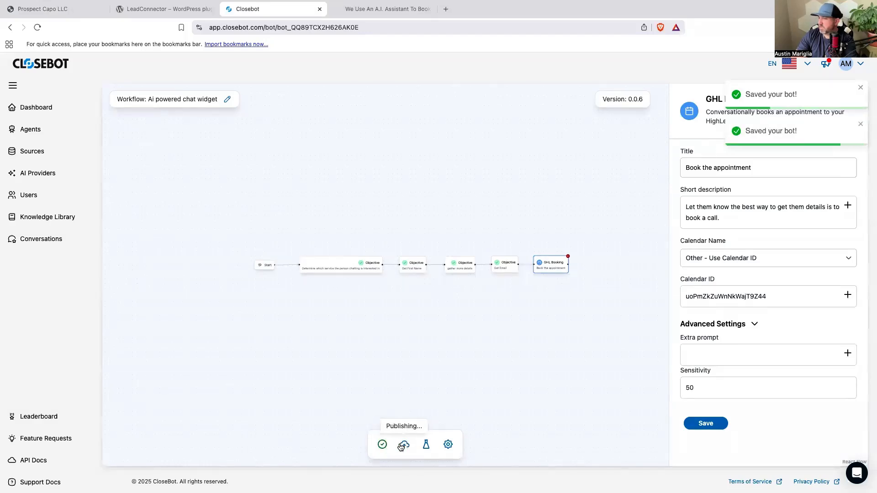
left_click(425, 446)
left_click(526, 87)
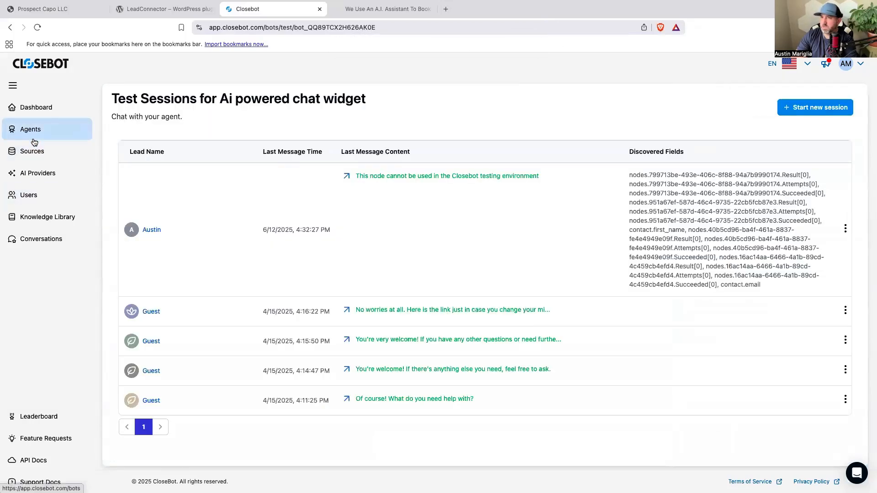
Switch to the Prospect website and send "Can you help me?" in a new chat widget conversation.
key("ctrl+Right")
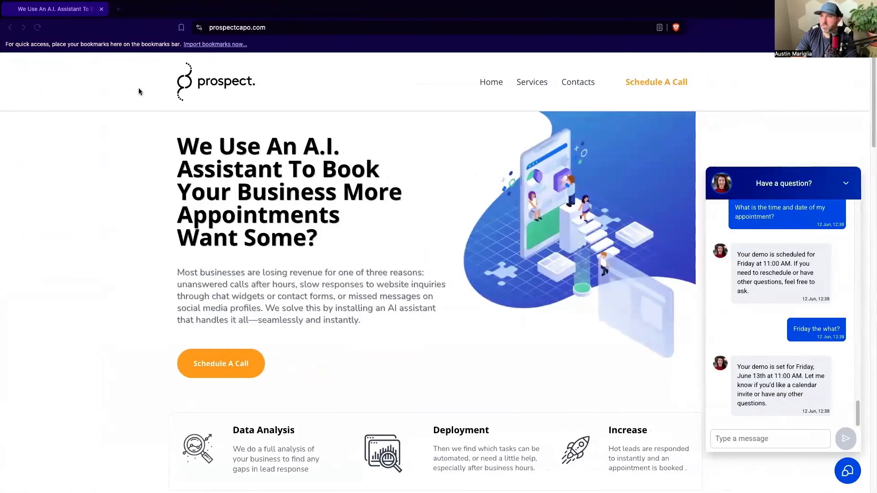
type("Can you help me?")
key("Return")
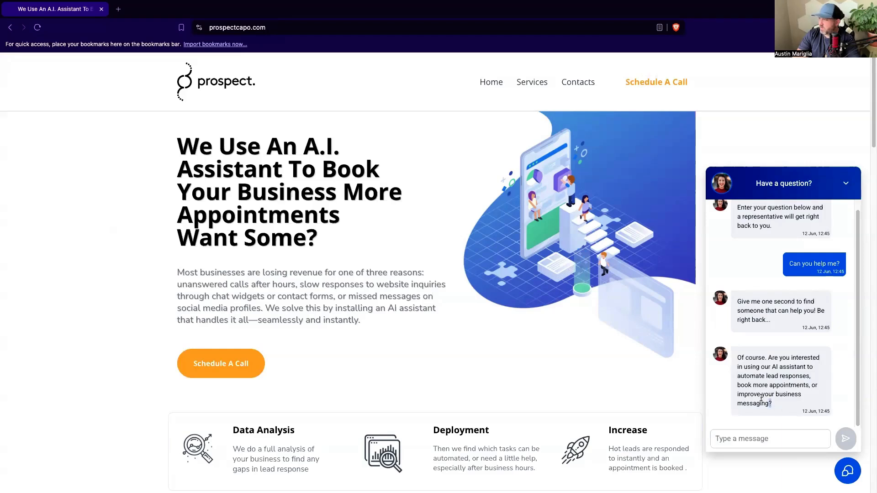
Read the assistant's service question and reply "No I would like an ai powered chat widget for my website".
left_click_drag(772, 405, 734, 362)
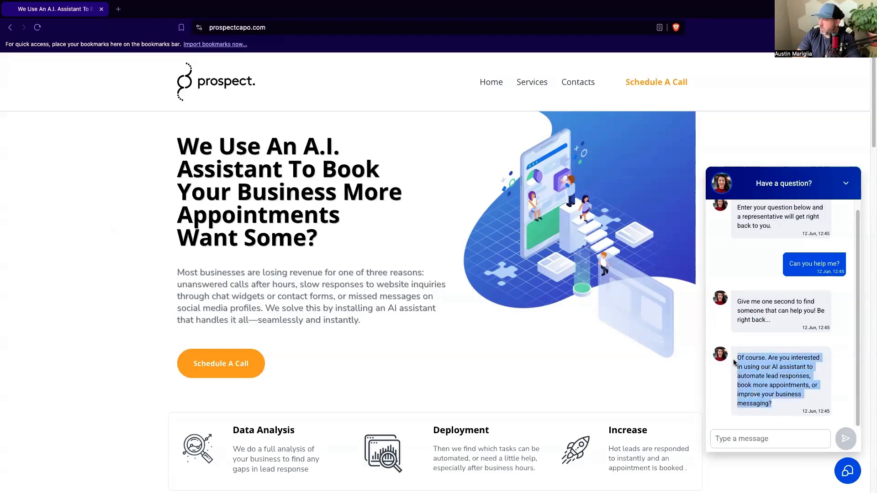
left_click(771, 407)
left_click_drag(772, 406, 734, 355)
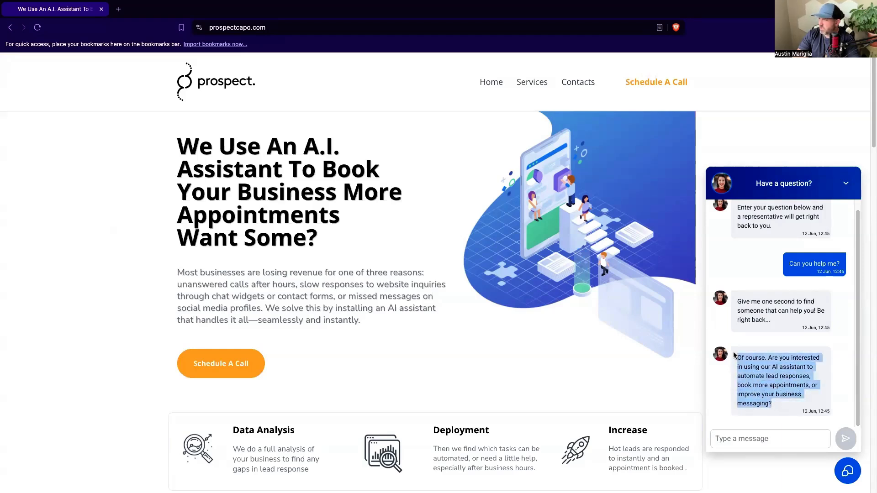
left_click(769, 395)
left_click(781, 441)
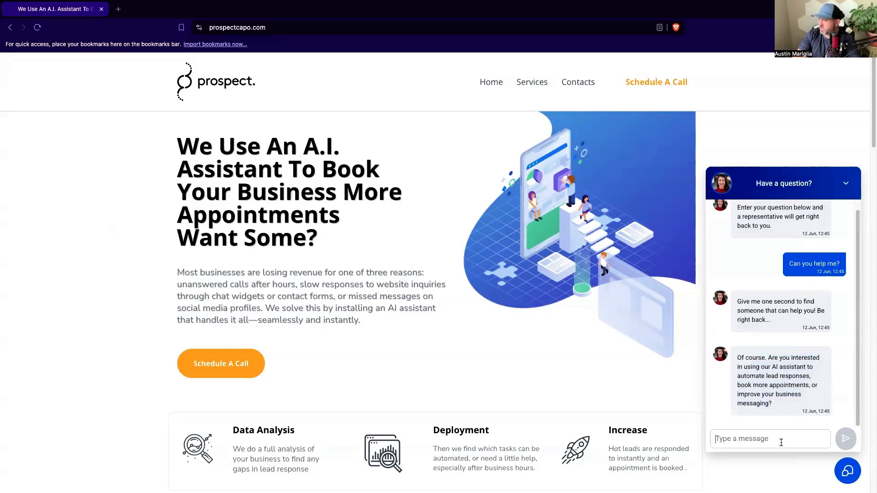
type("No I would like an ai powered chat widget for my web")
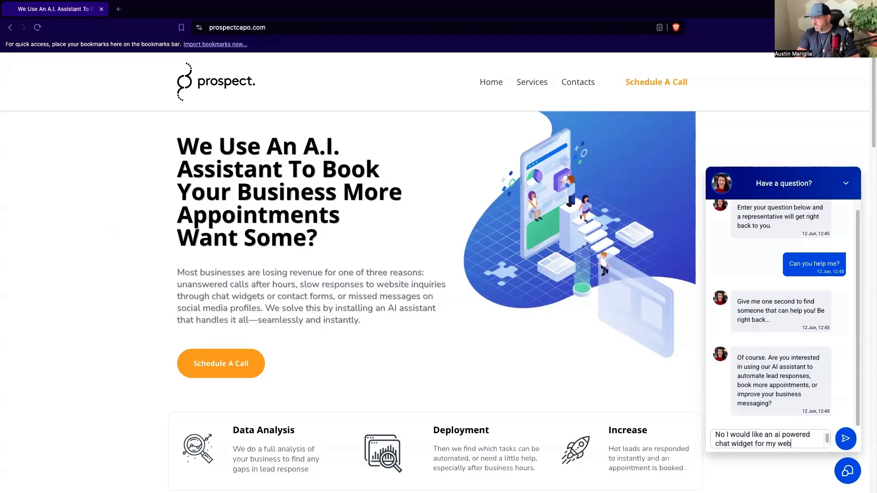
type("site")
key("Return")
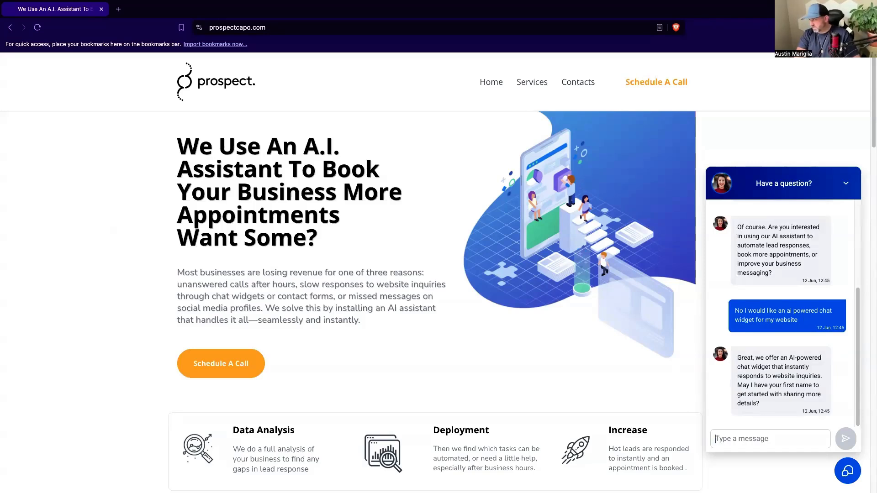
Answer the assistant's question by sending the demo lead's first name in the chat.
type("yes my name is Frank")
key("Return")
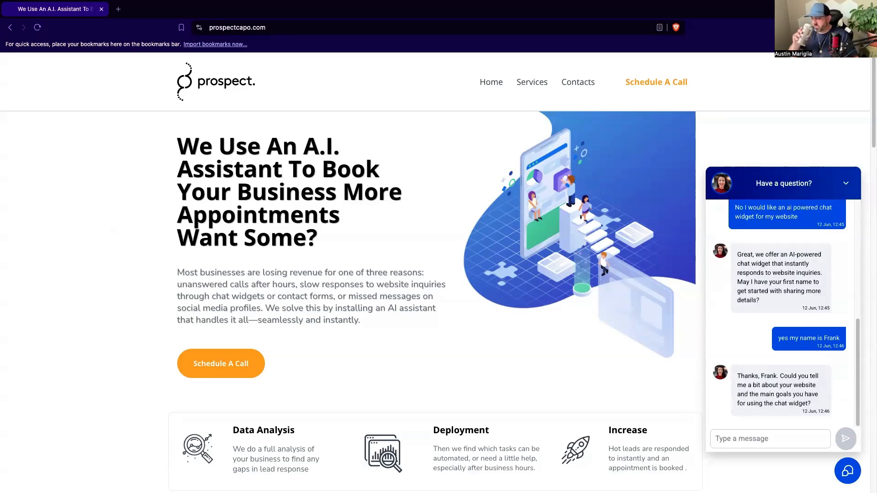
Reply that your solar company's website visitors ask questions, and the chat widget should give answers, collect information and book appointments.
type("Yes")
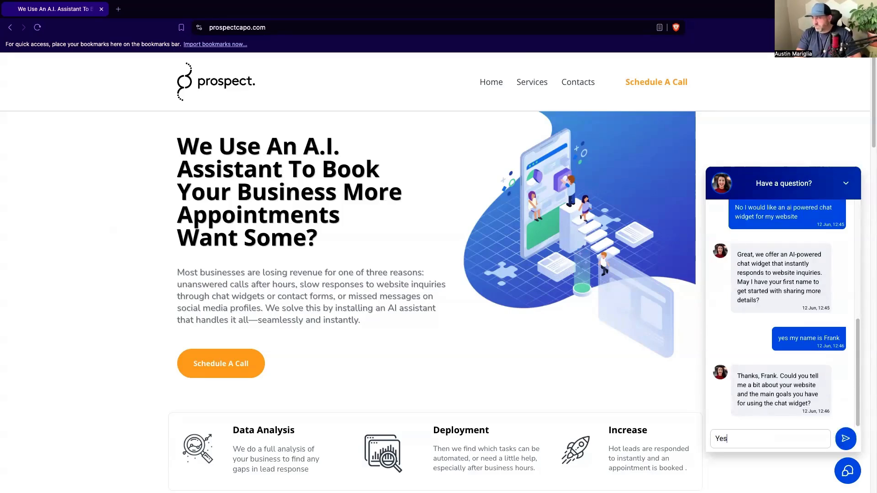
type(" I have a s")
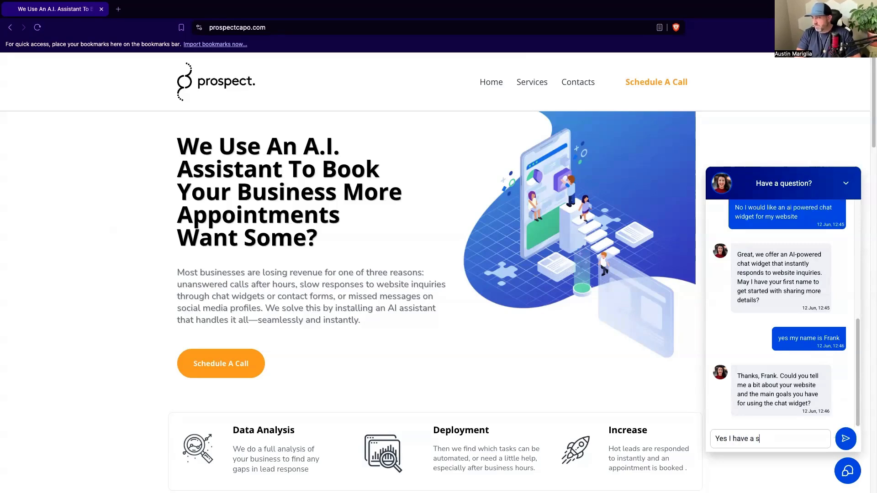
type("olar comp")
key("BackSpace")
key("BackSpace")
type("ompany and people")
key("BackSpace")
type("le come to my w")
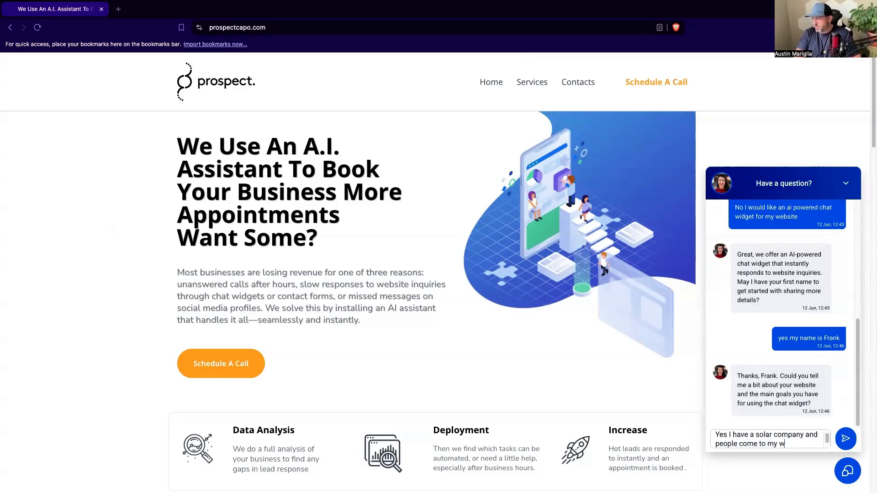
type("ebsite asking questions and ")
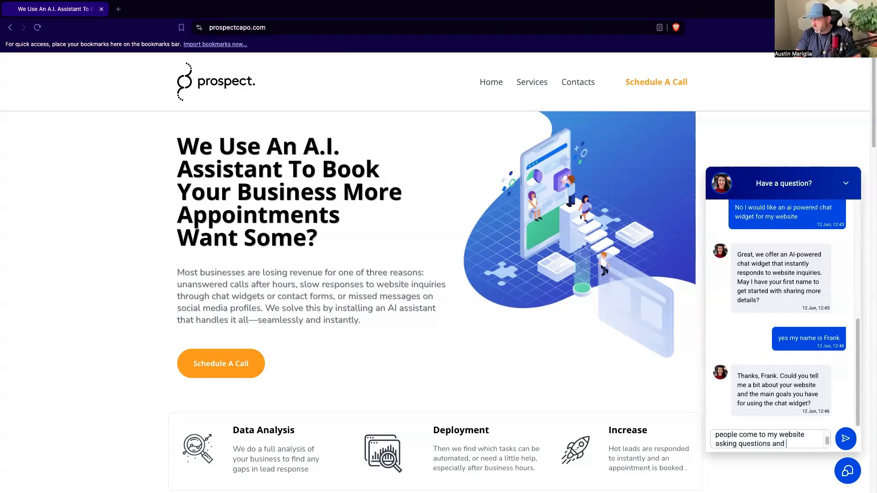
type("I would lpove for them to get an")
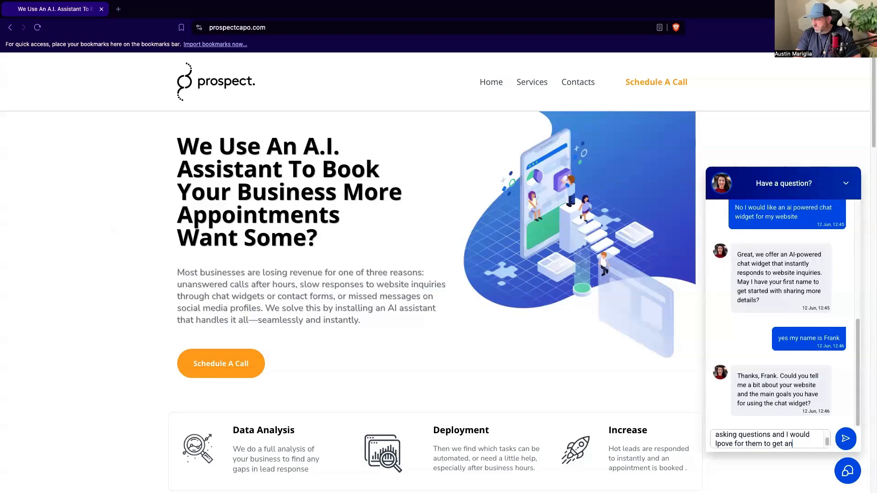
type("swers and i")
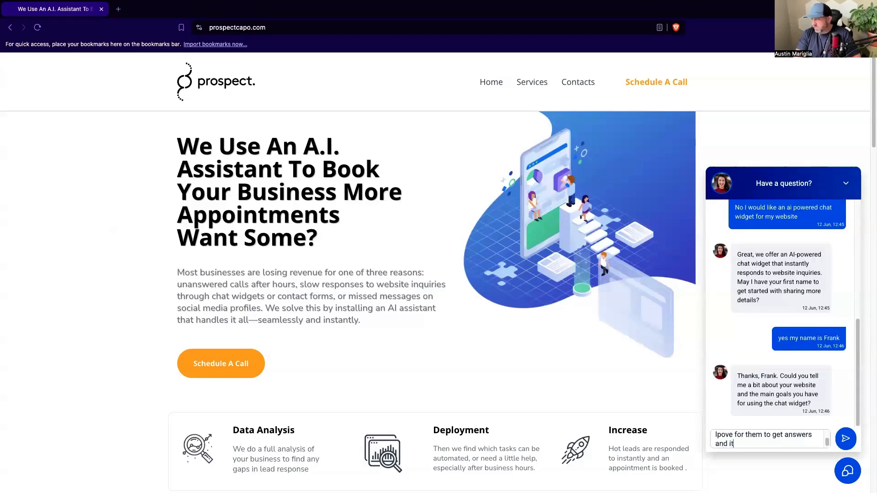
type("the s")
type("hat widget be ab")
type("lel")
type("to collect")
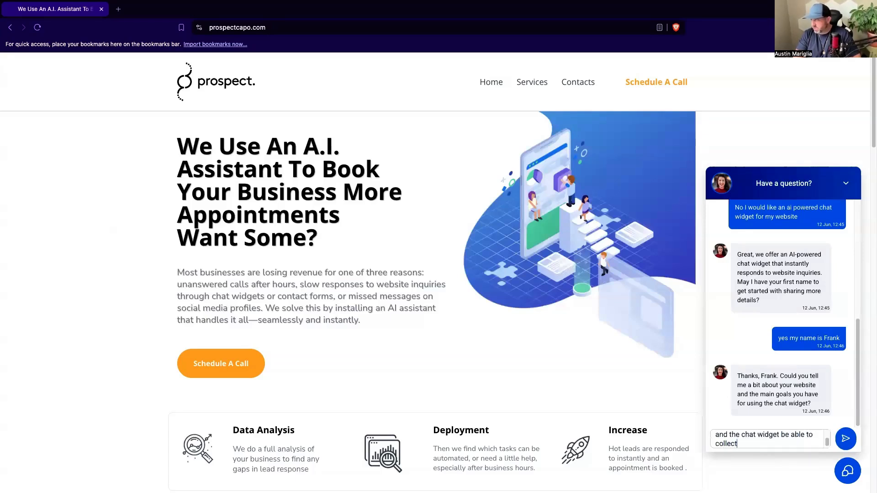
type(" information and book appoitments")
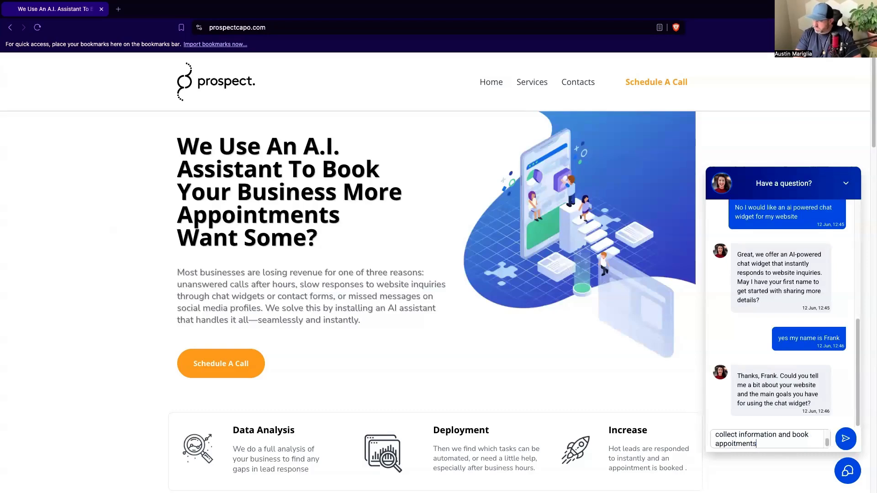
key("Return")
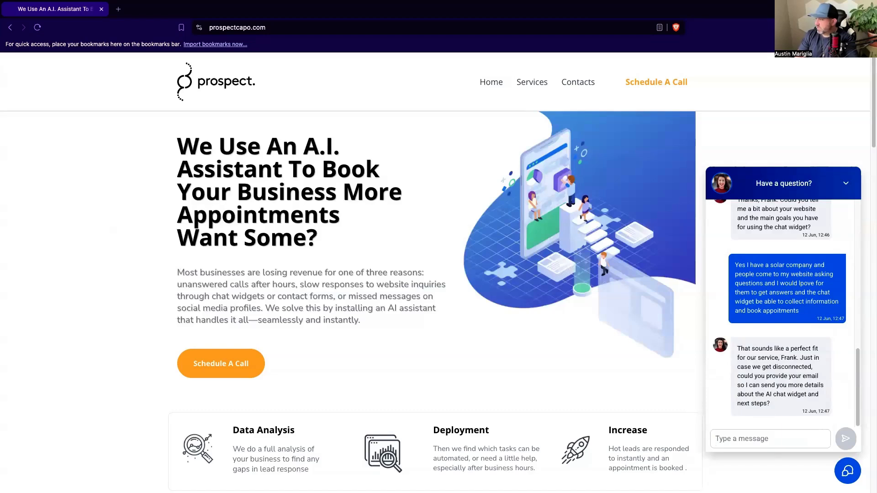
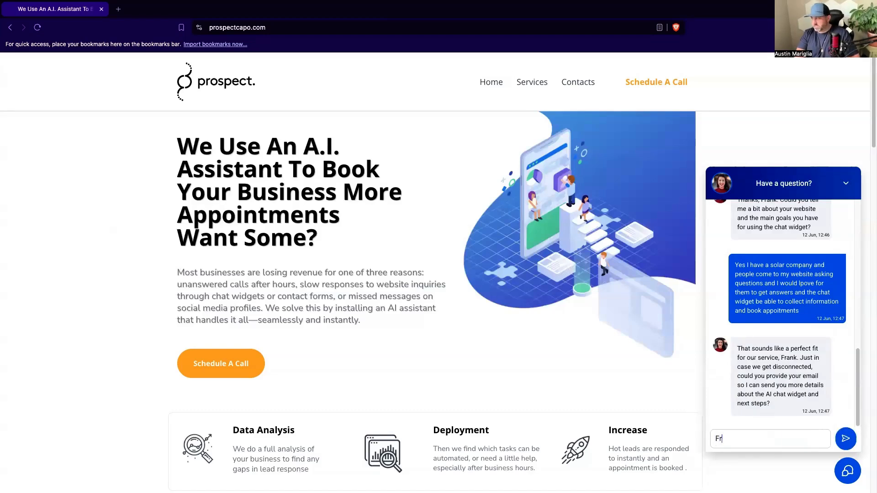
Send the demo lead's e-mail address in the chat.
key("Return")
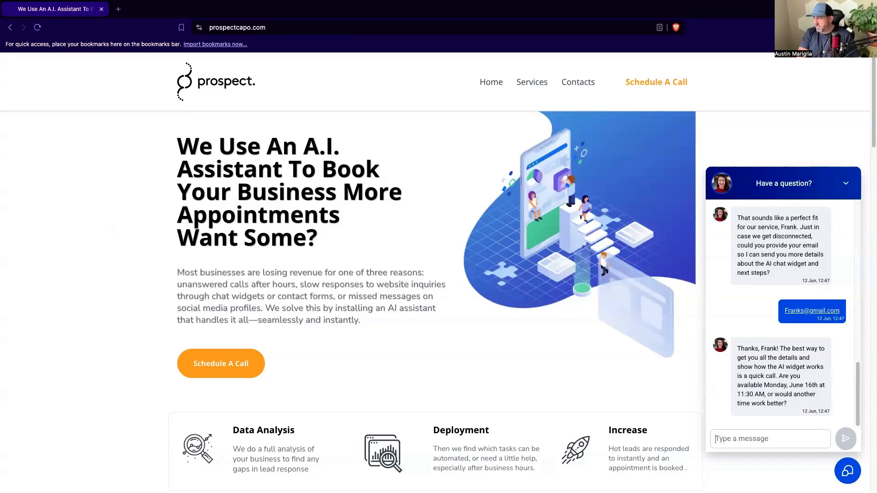
Accept the proposed call time by sending "Yes, june 16th works perfect at 11:30 am".
type("Yes, june")
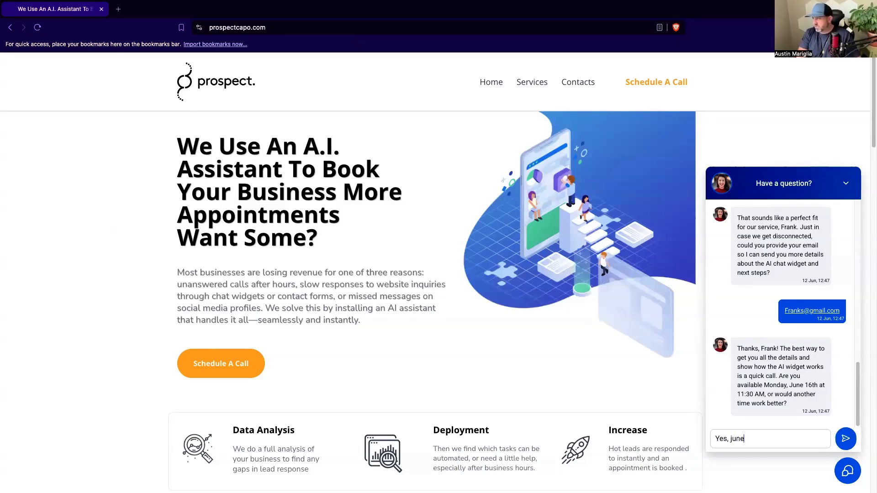
type(" 16th work")
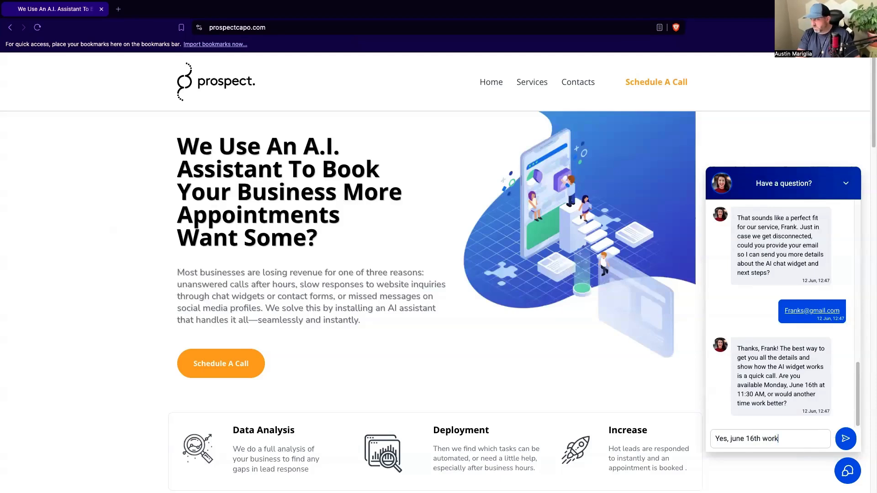
type("s perfect at 11:")
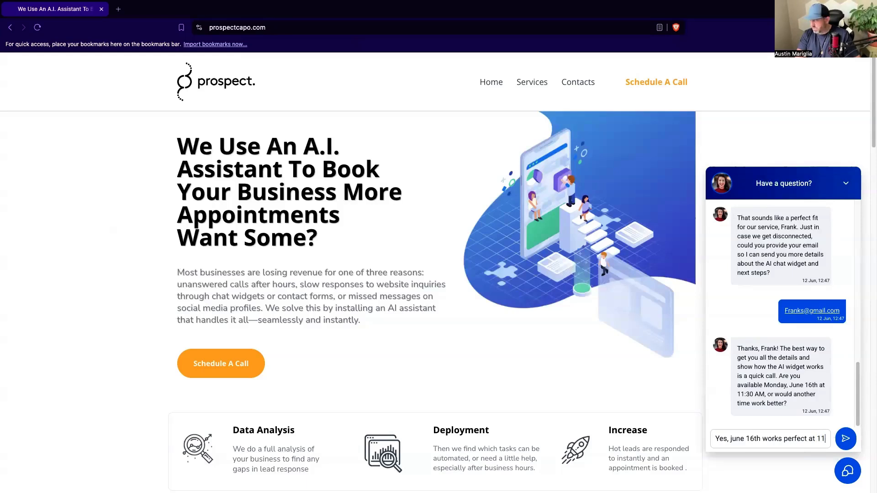
type("30 am")
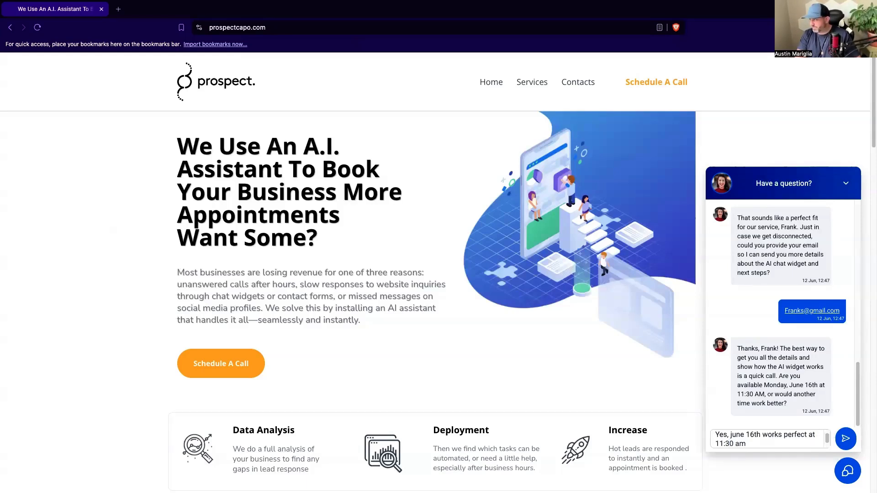
key("Return")
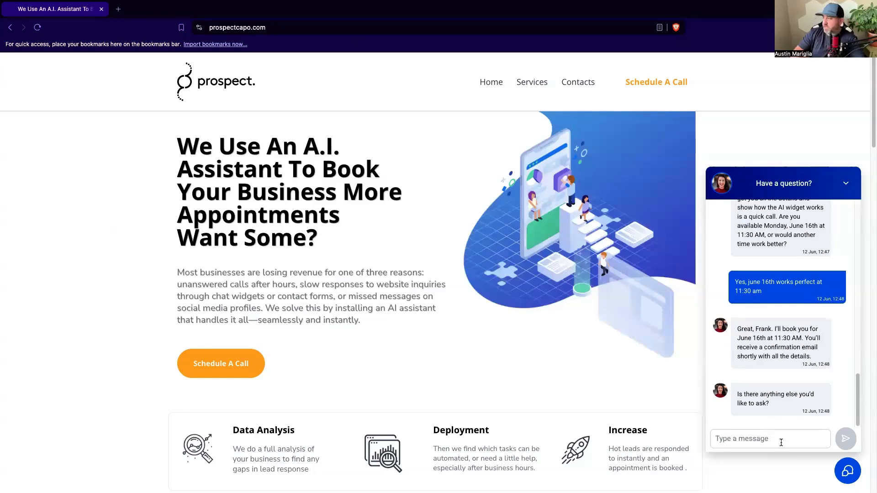
Close the chat by sending "Nope that is it, I just got the confirmation. Thank you for your help!".
type("Nope that is it, I just got the confirmation. Thak")
key("BackSpace")
type("nk you for your help!")
key("Return")
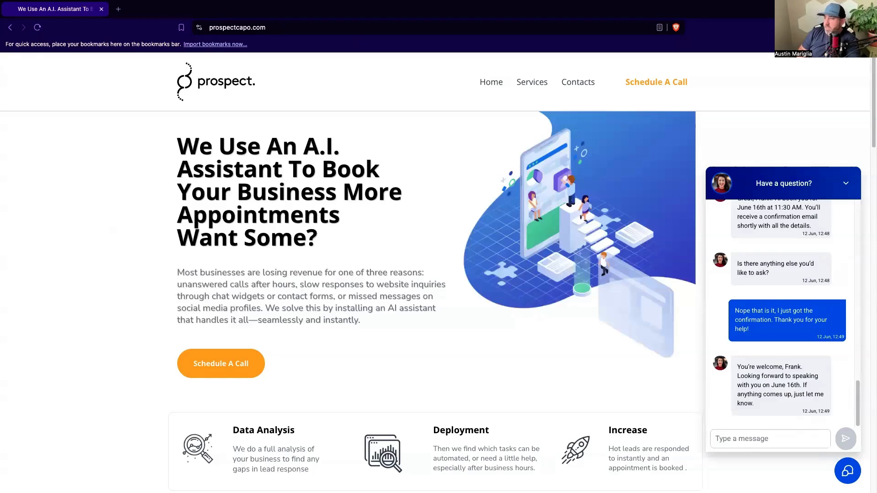
Switch back to CloseBot and open the conversations list.
key("ctrl+Left")
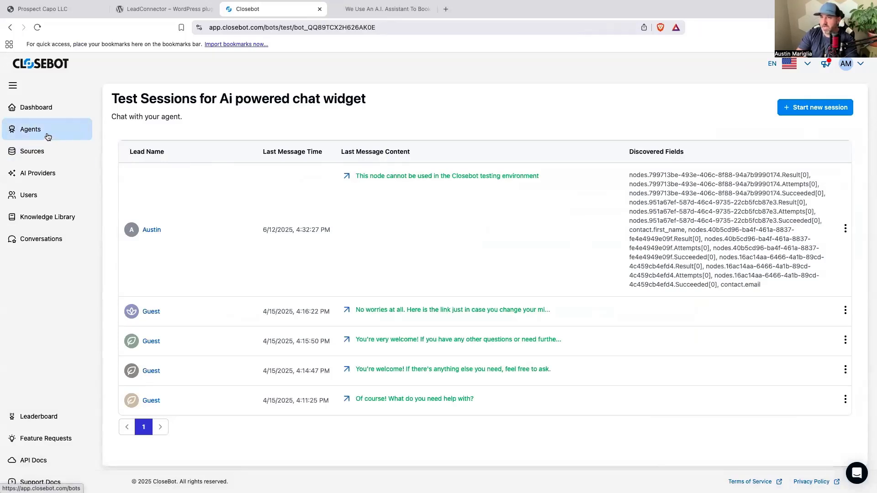
left_click(42, 236)
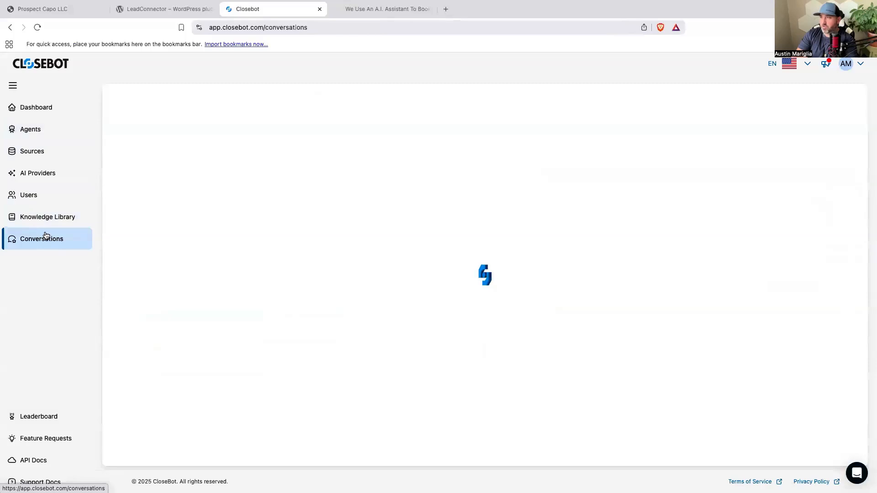